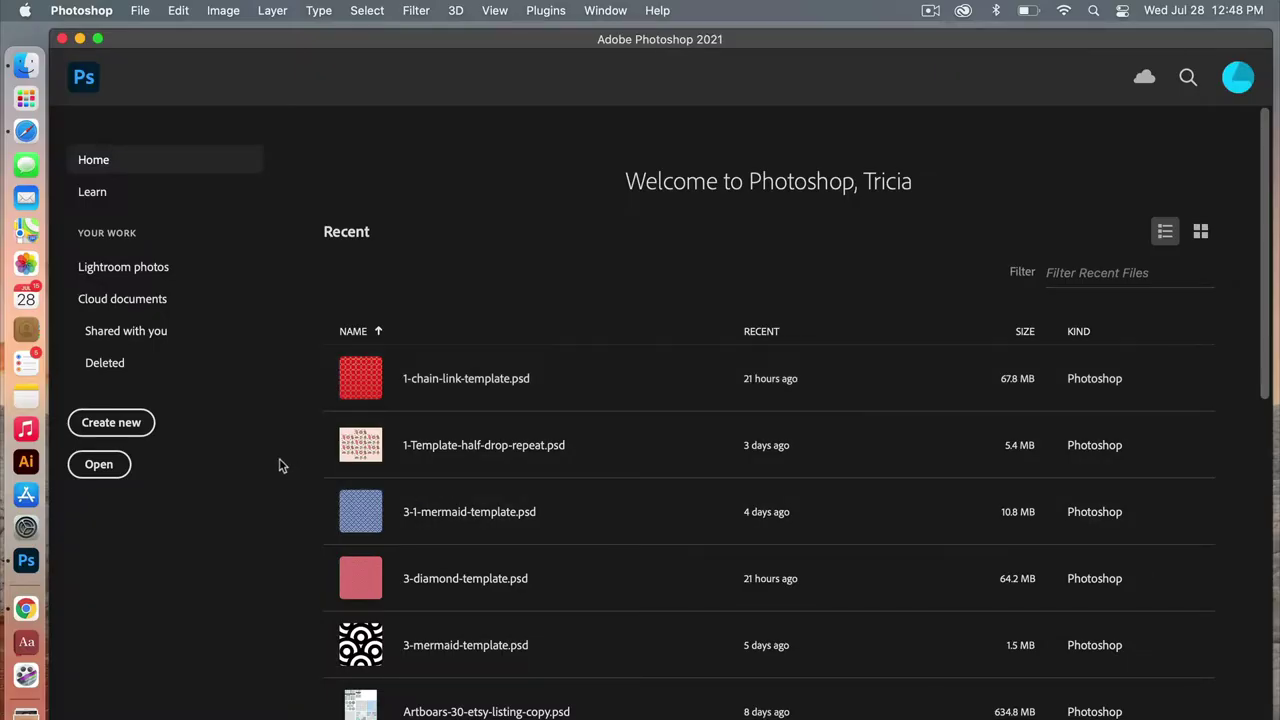
Create a blank 600 × 600 px, 300 ppi document with a transparent background
left_click(111, 422)
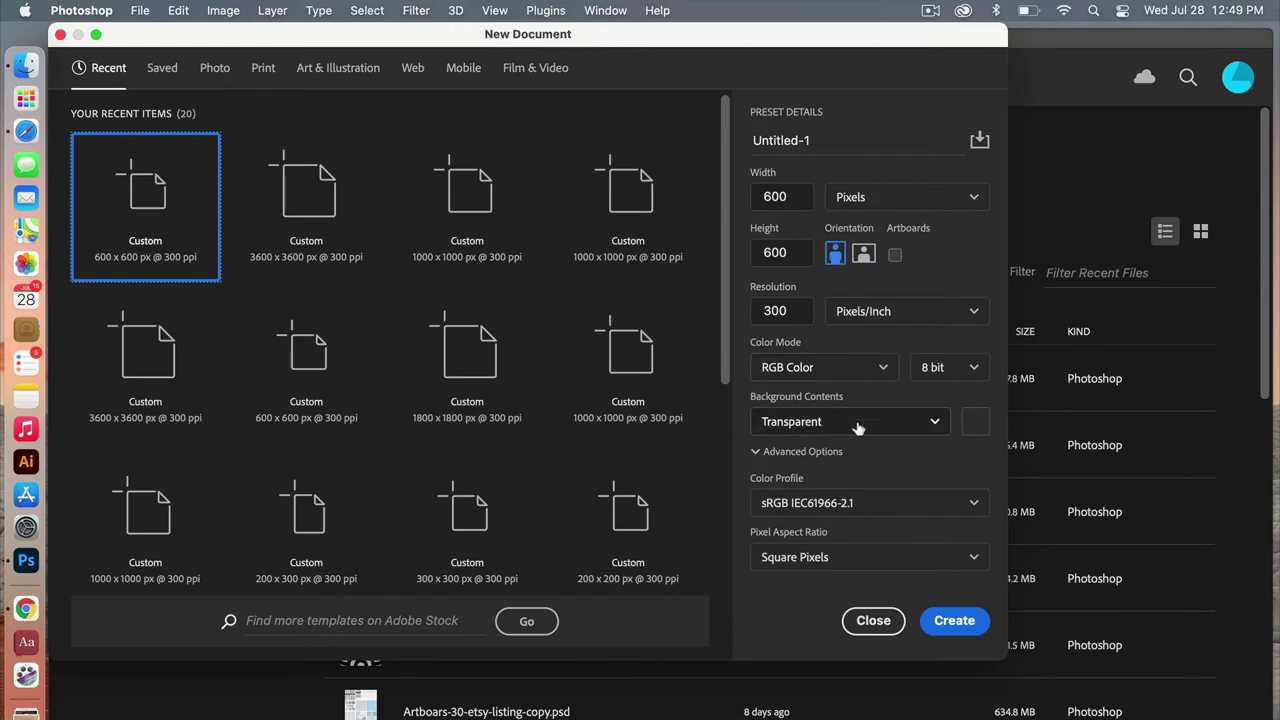
left_click(953, 620)
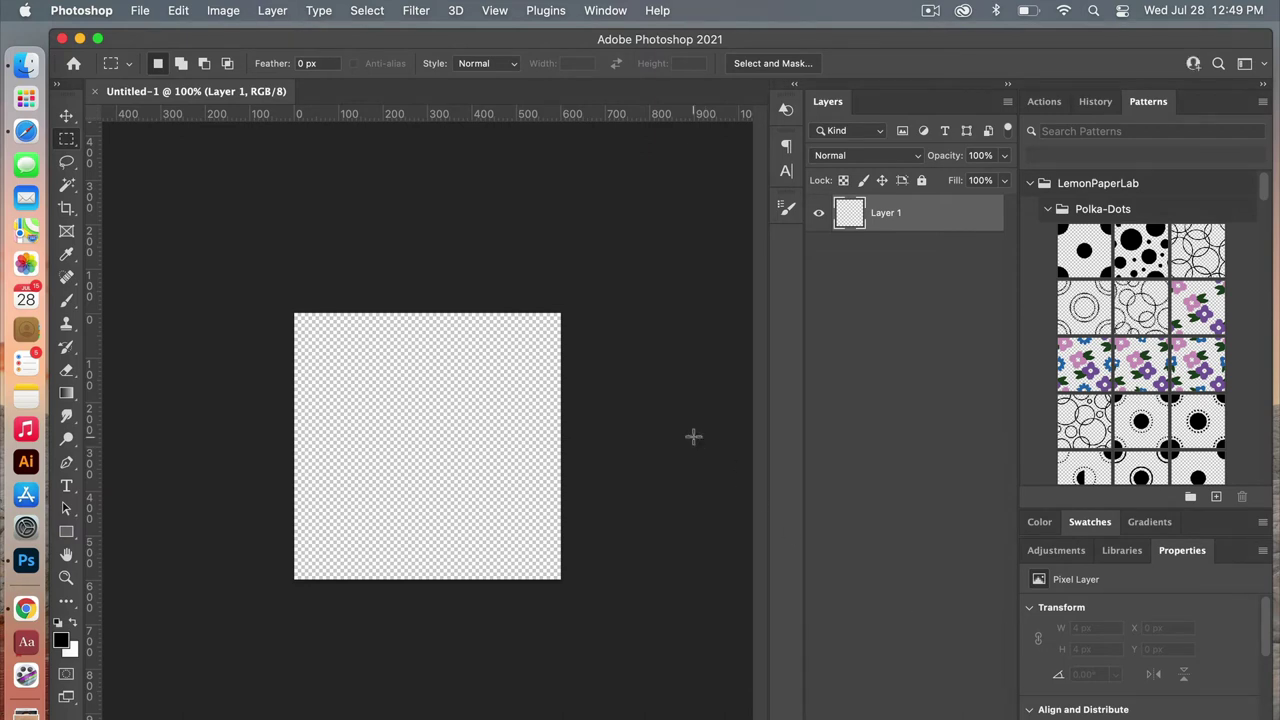
Zoom to 200% and add a 4-column, 4-row guide layout at 150 px spacing
key("super+plus")
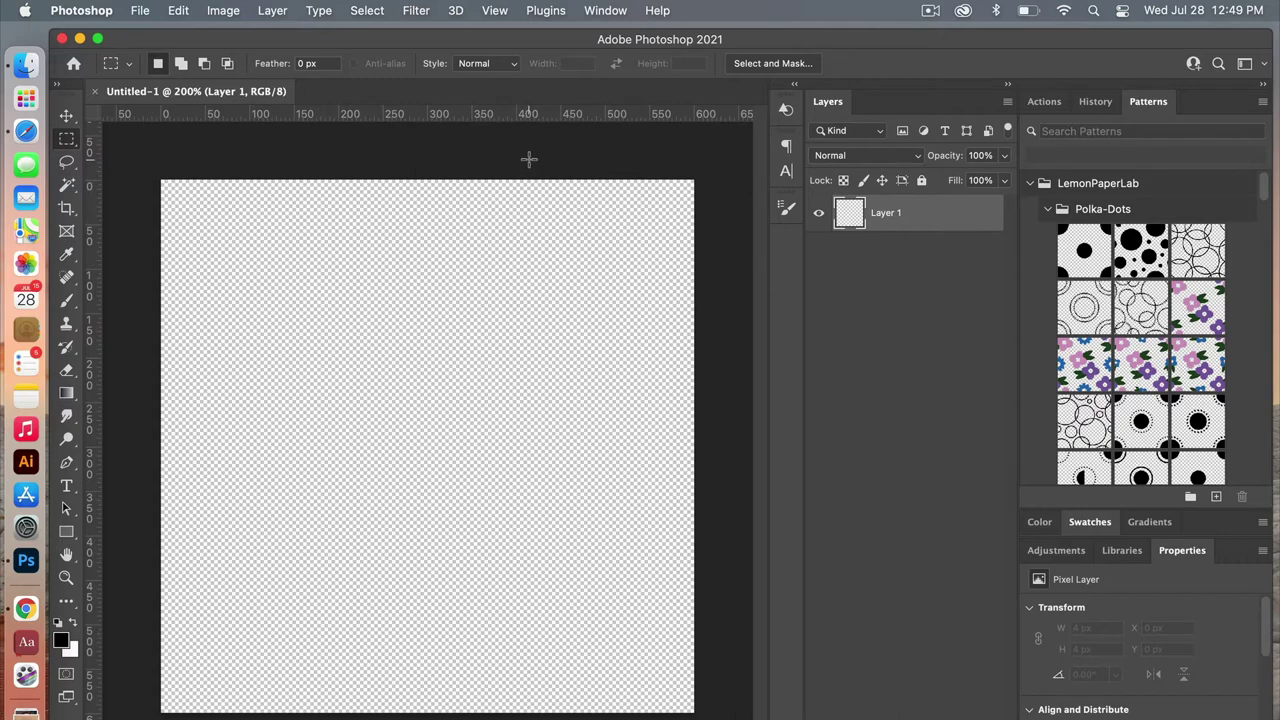
left_click(496, 11)
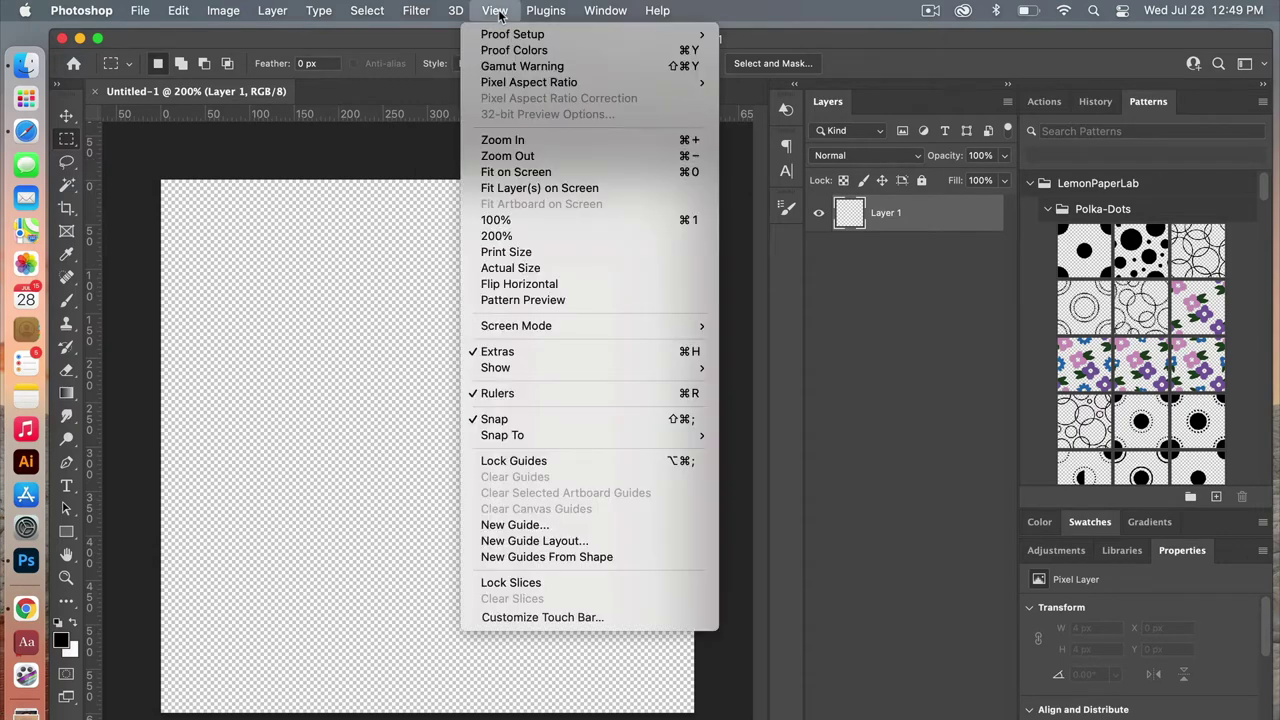
left_click(580, 541)
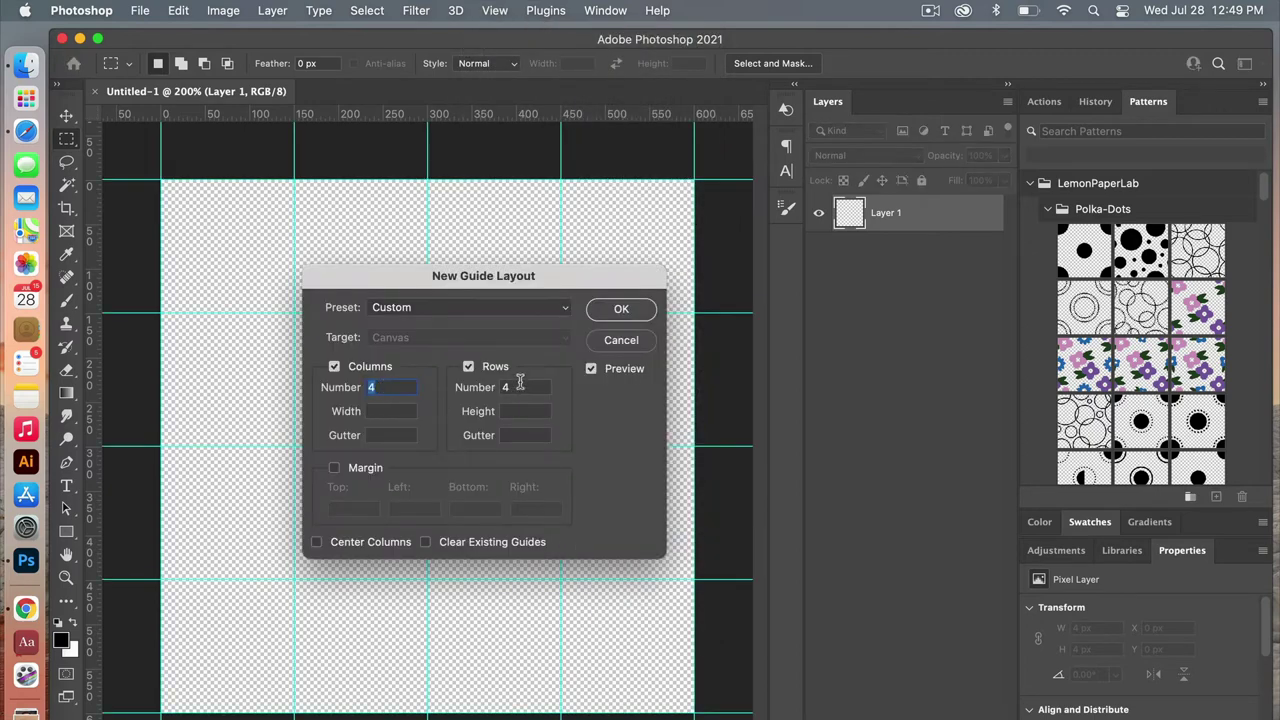
left_click(622, 310)
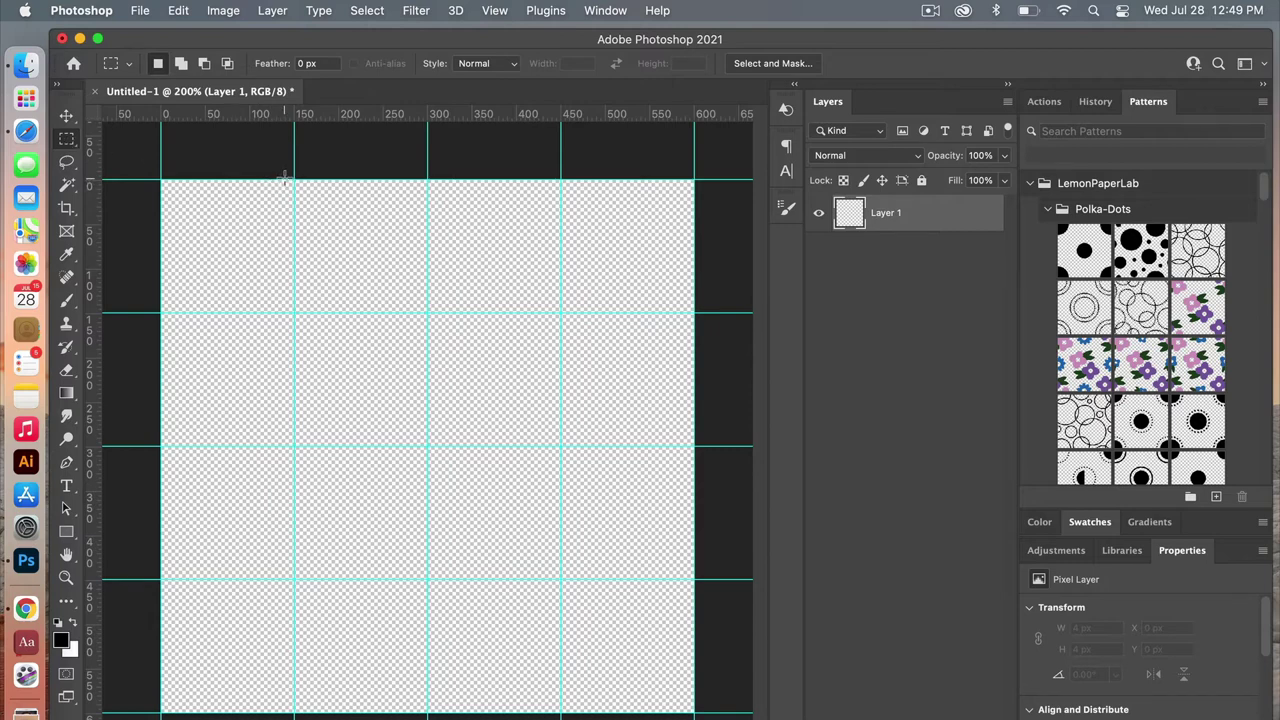
Draw a 26 px wide black full-height bar on the 150 px guide and copy it to 450 px
left_click_drag(284, 178, 306, 716)
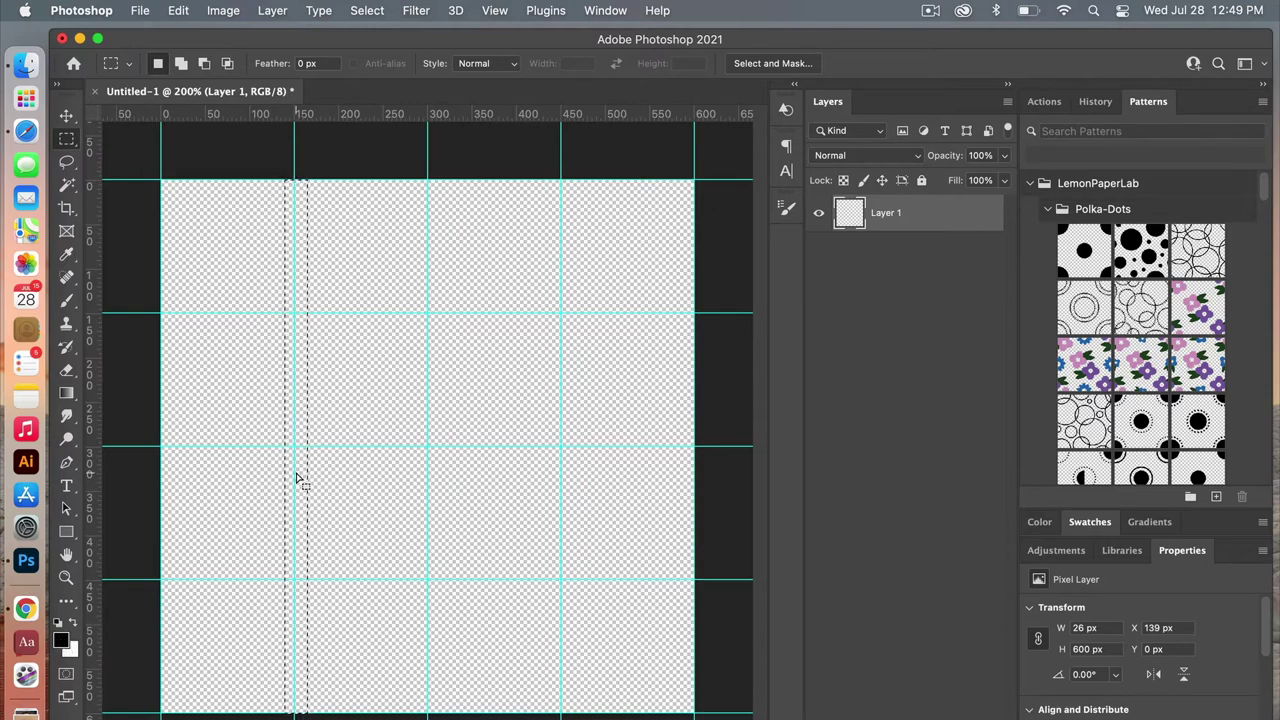
key("alt+BackSpace")
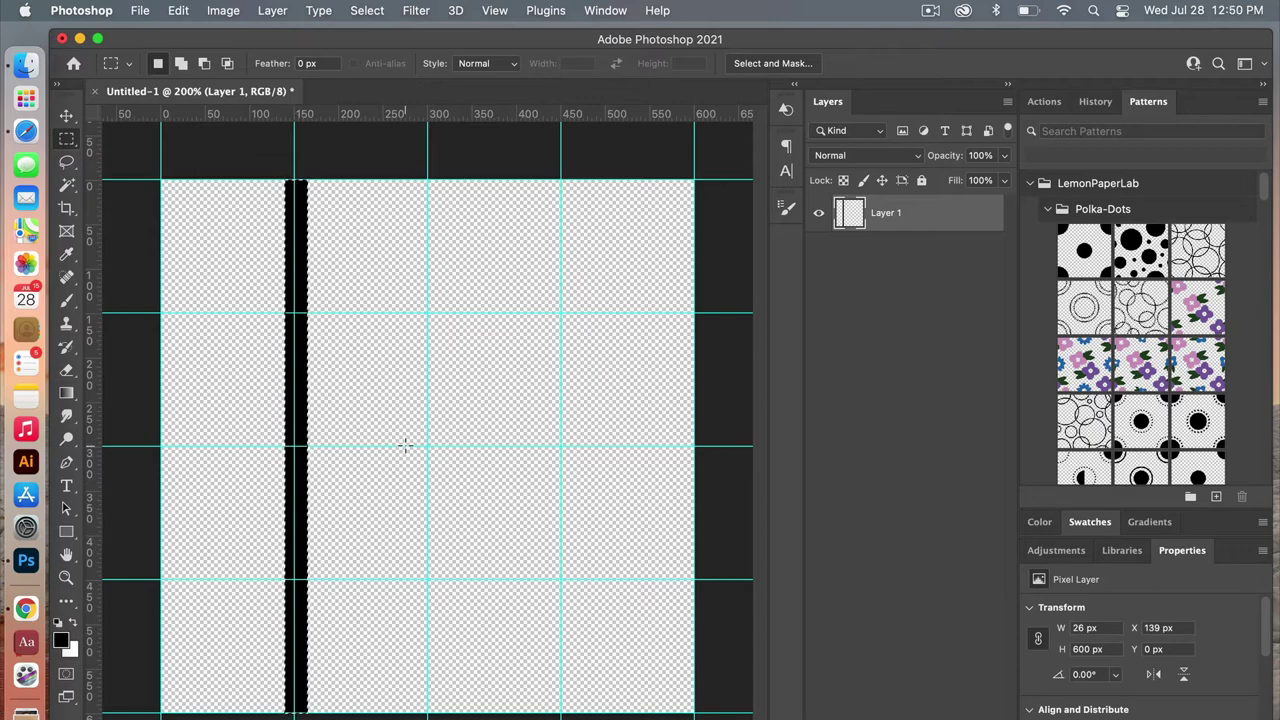
key("v")
key("Left")
key("Left")
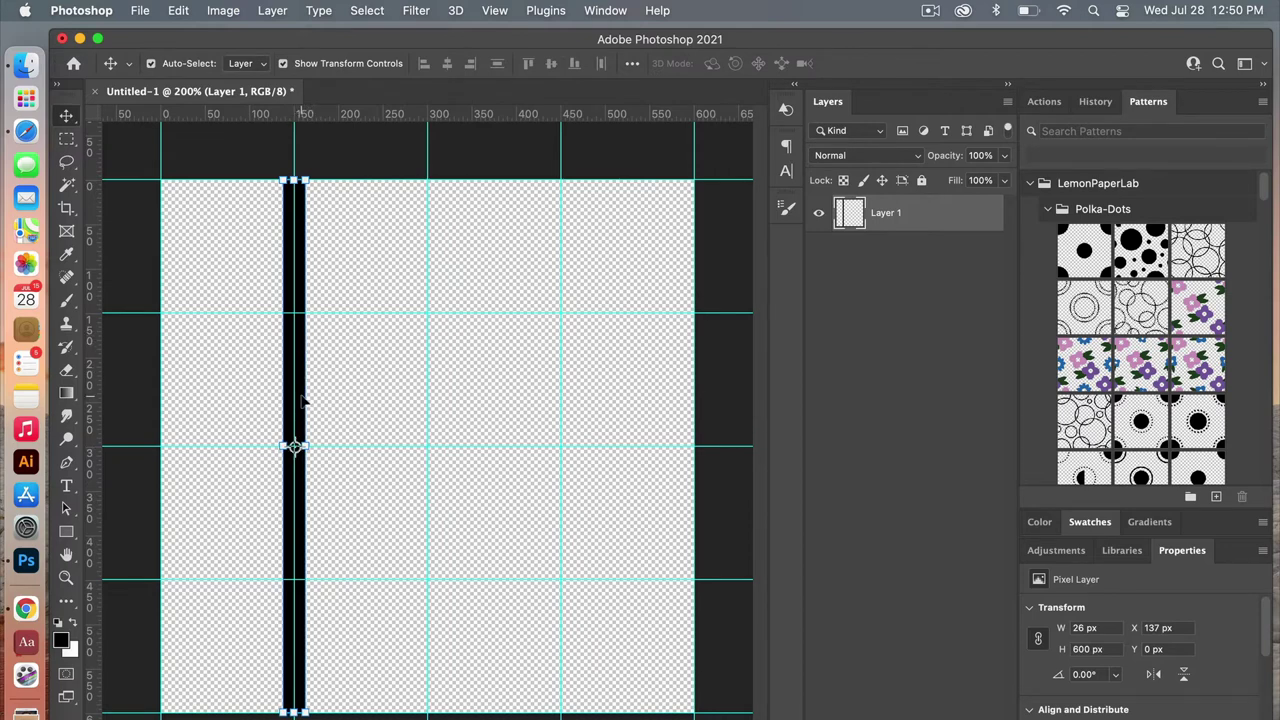
left_click_drag(305, 402, 574, 398)
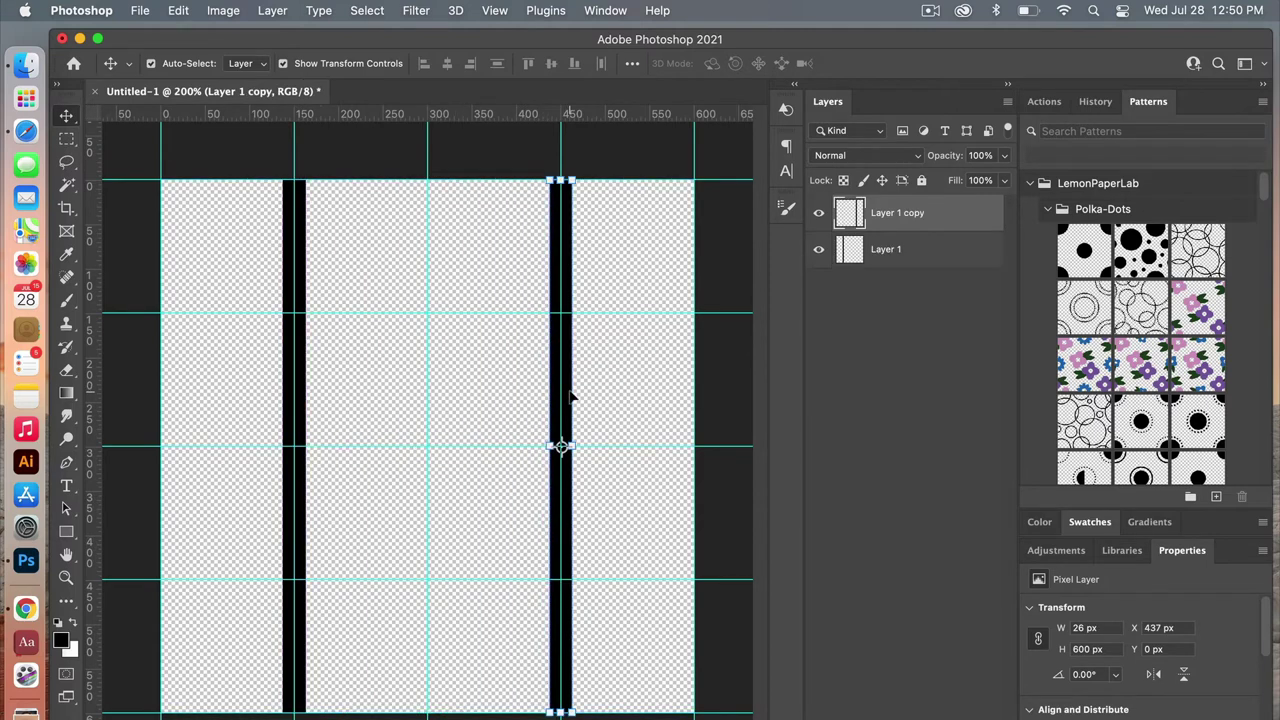
Duplicate the Layer 1 and Layer 1 copy bar layers together
left_click(880, 250)
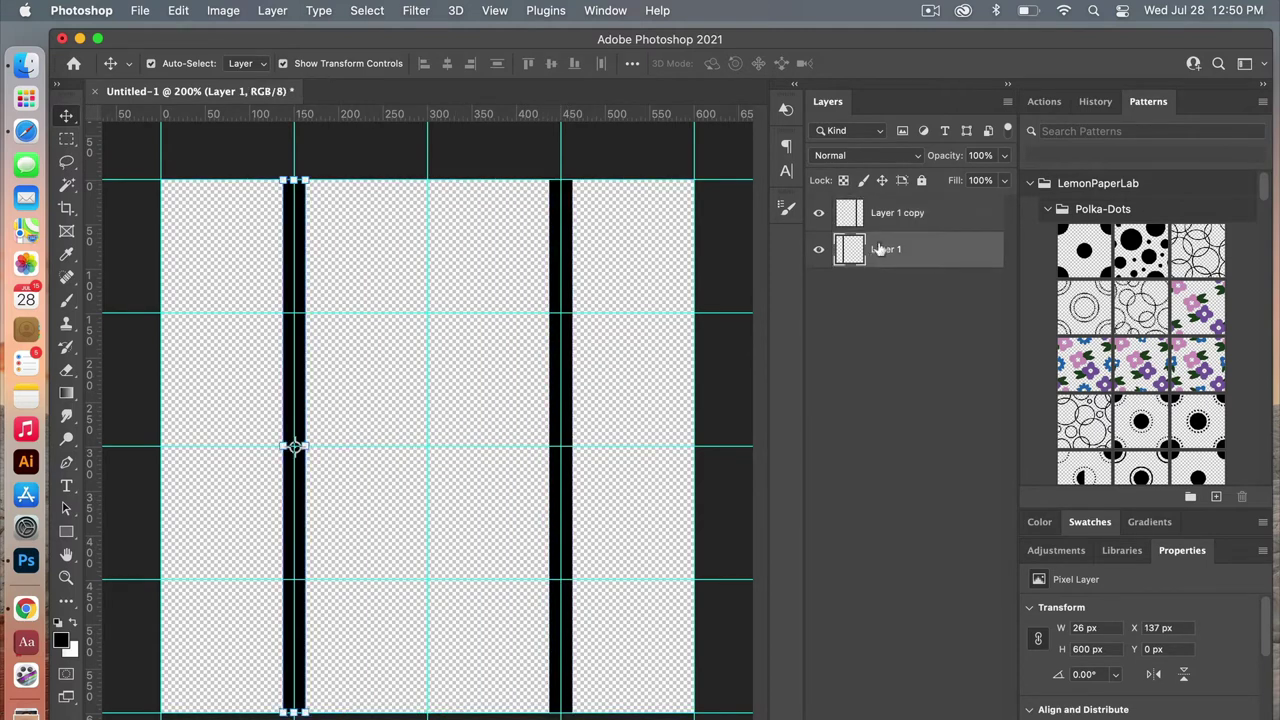
left_click(927, 215, "shift")
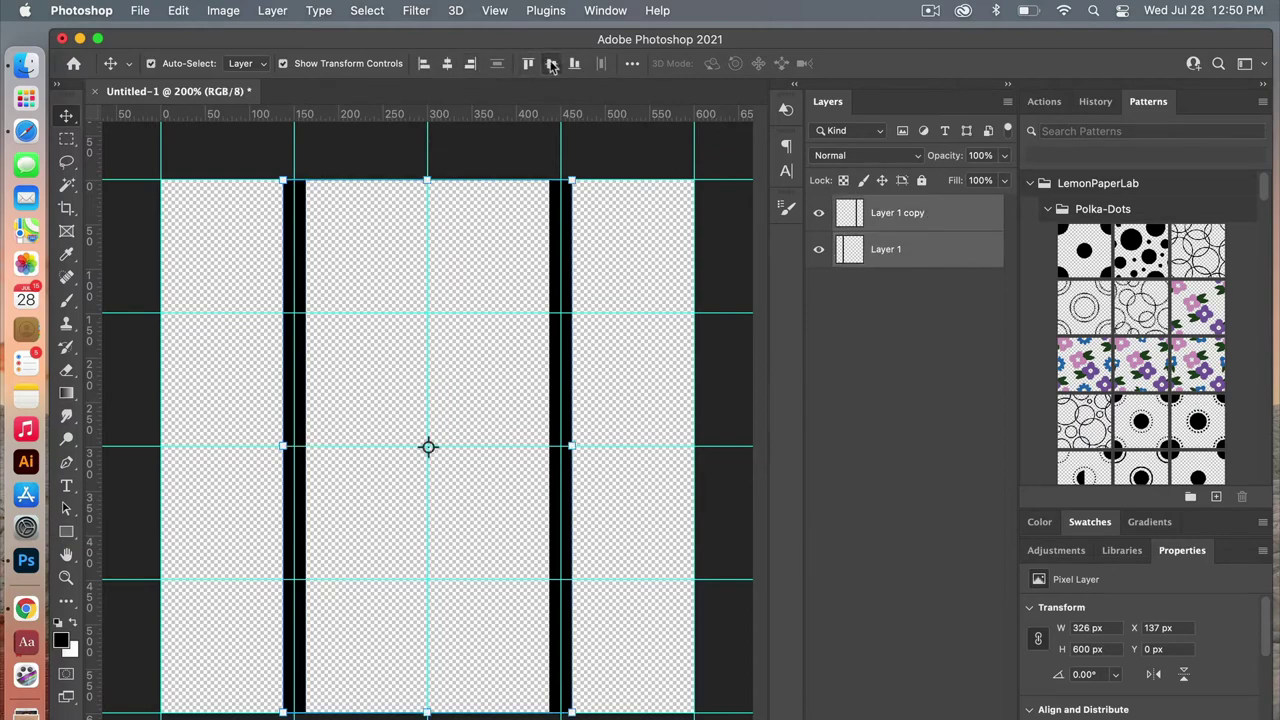
left_click(940, 316)
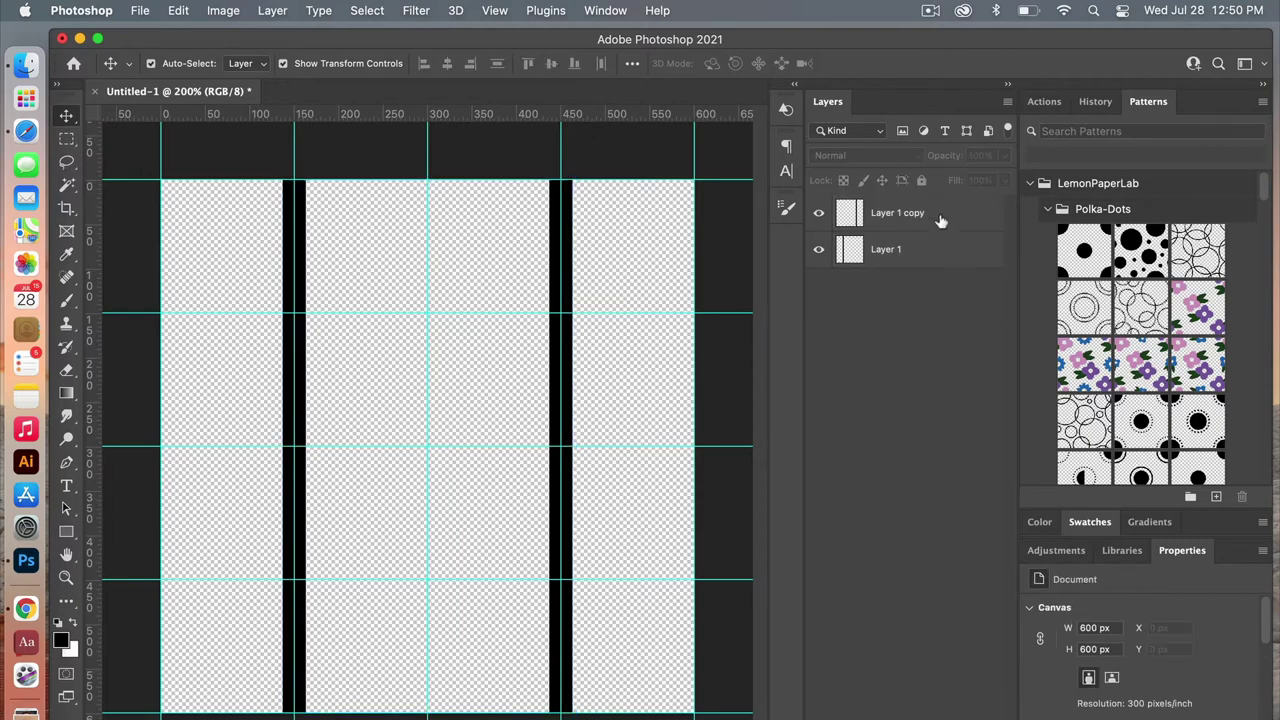
left_click(940, 232)
left_click(922, 259, "shift")
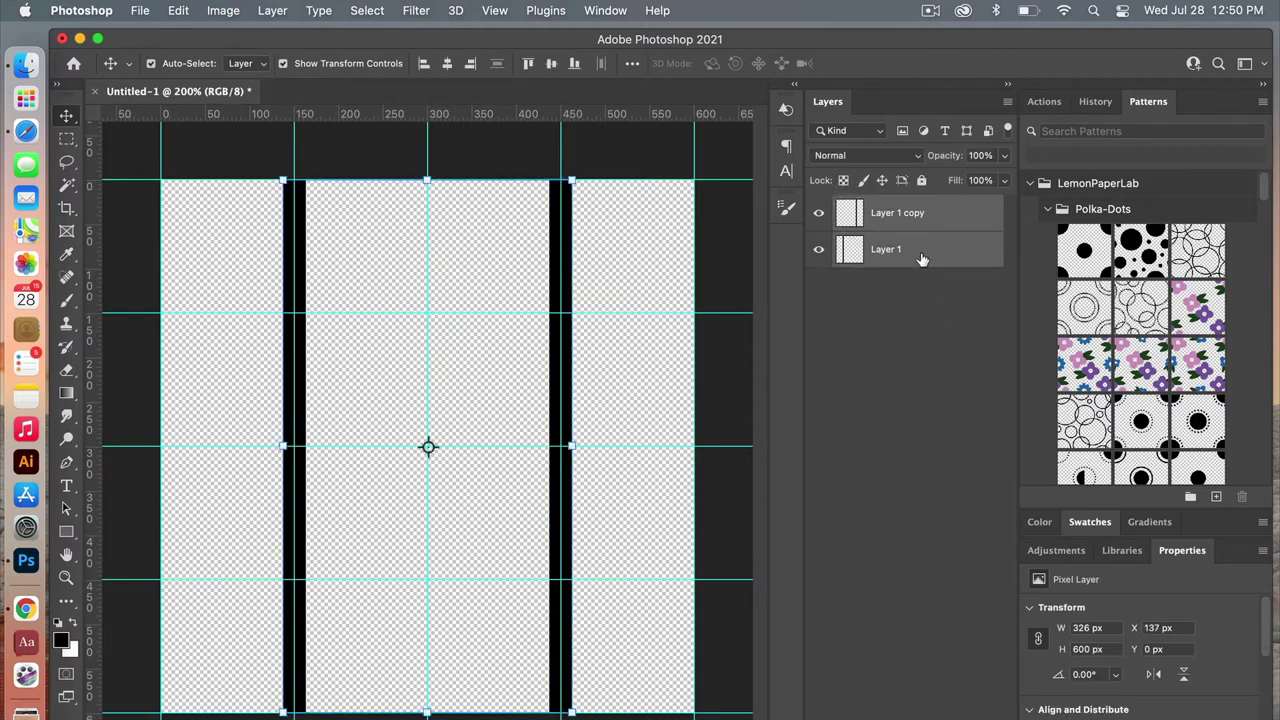
right_click(922, 259)
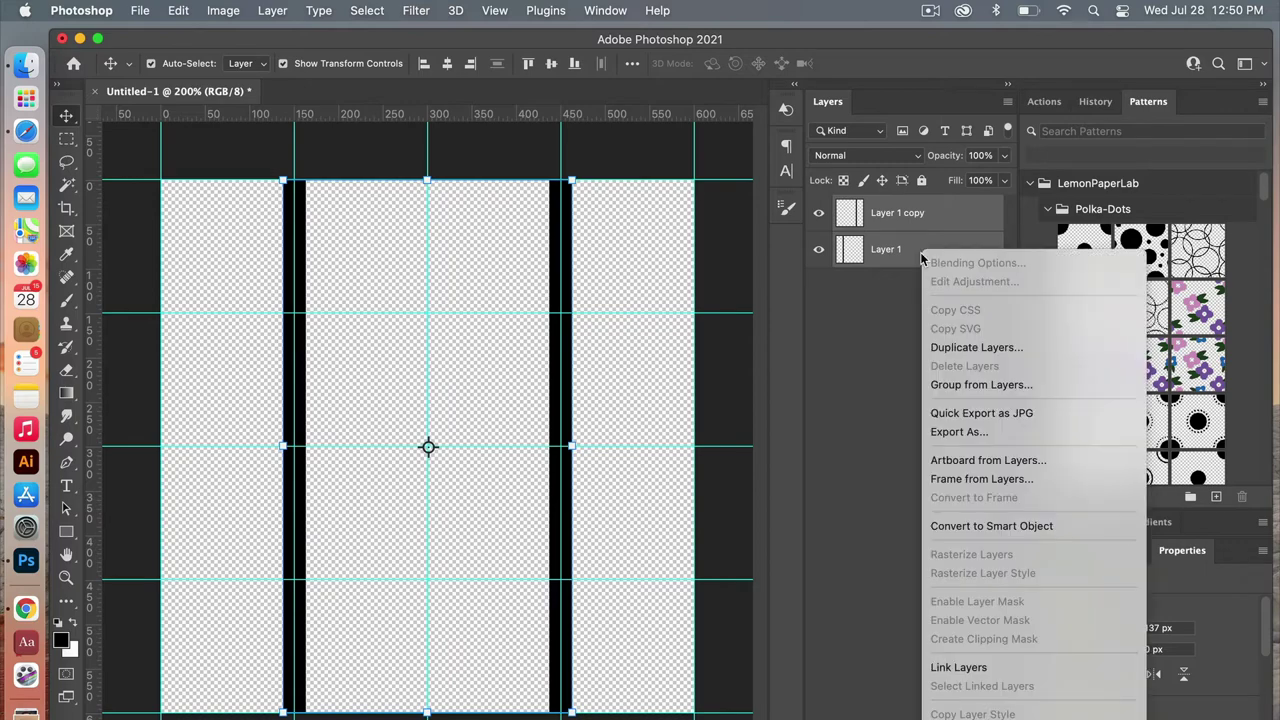
left_click(1020, 348)
left_click(830, 353)
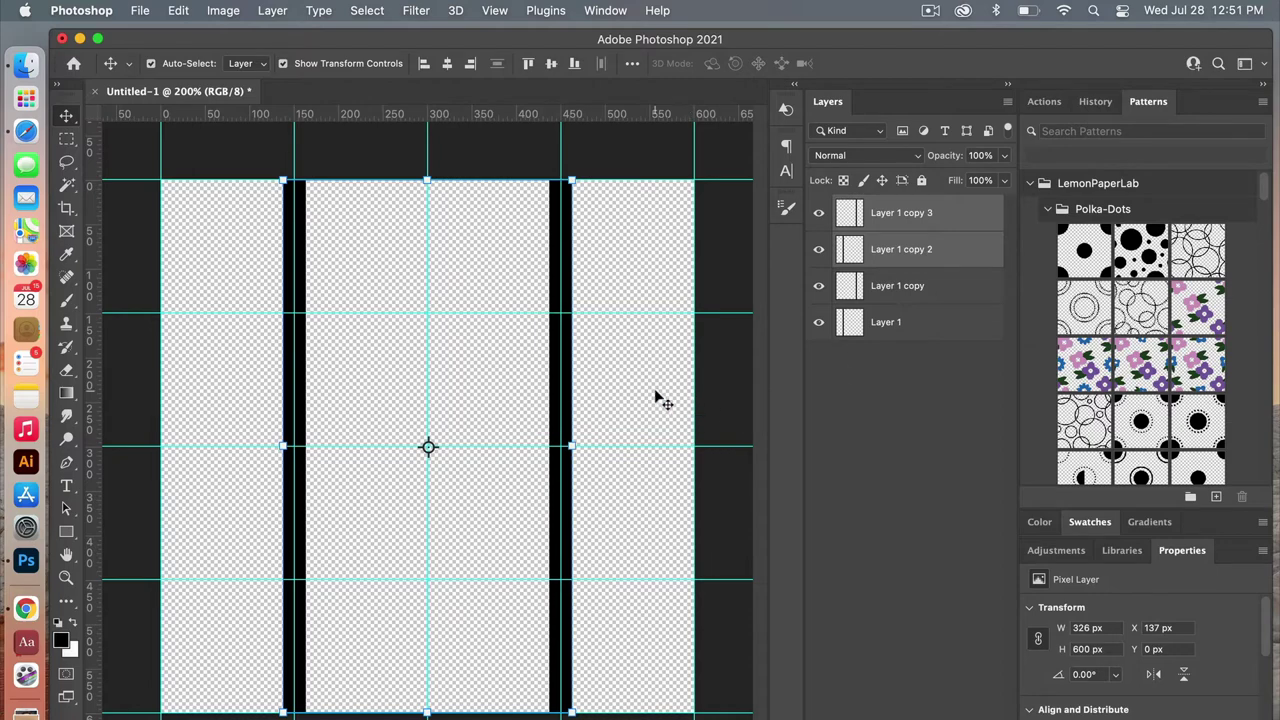
Rotate the duplicated bars 90° clockwise into horizontal bars and clear all canvas guides
left_click(185, 12)
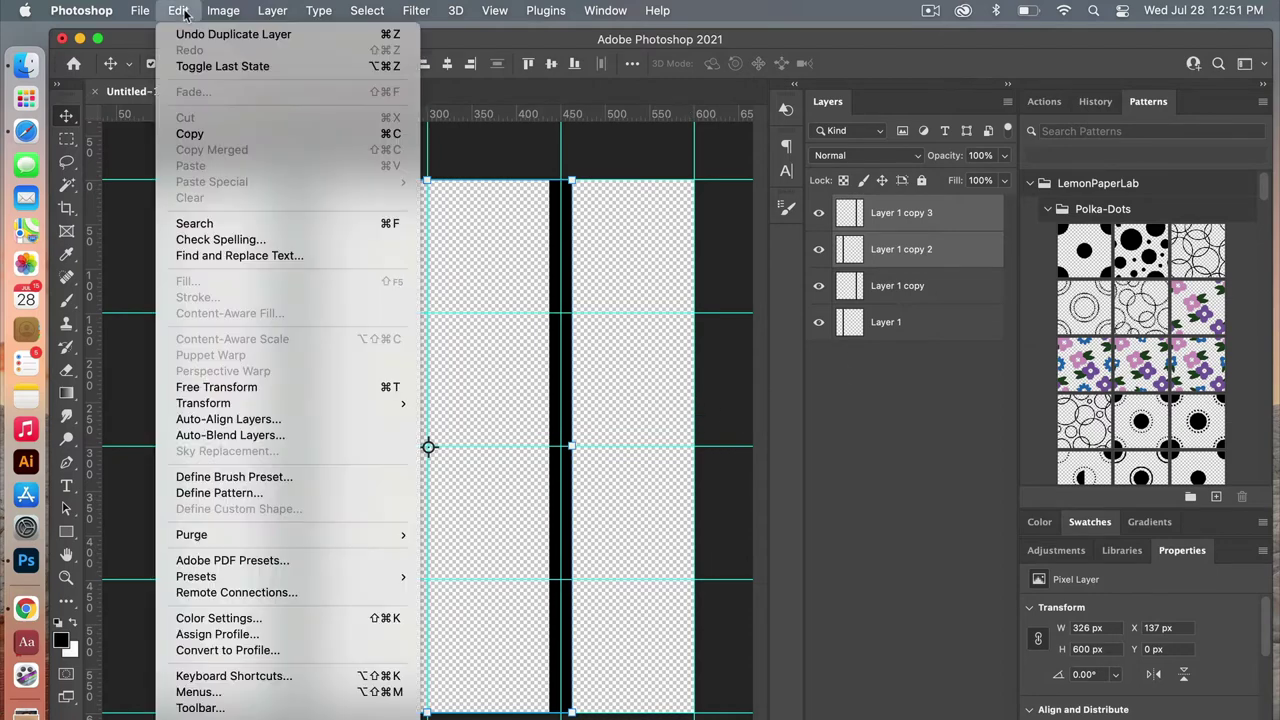
mouse_move(236, 404)
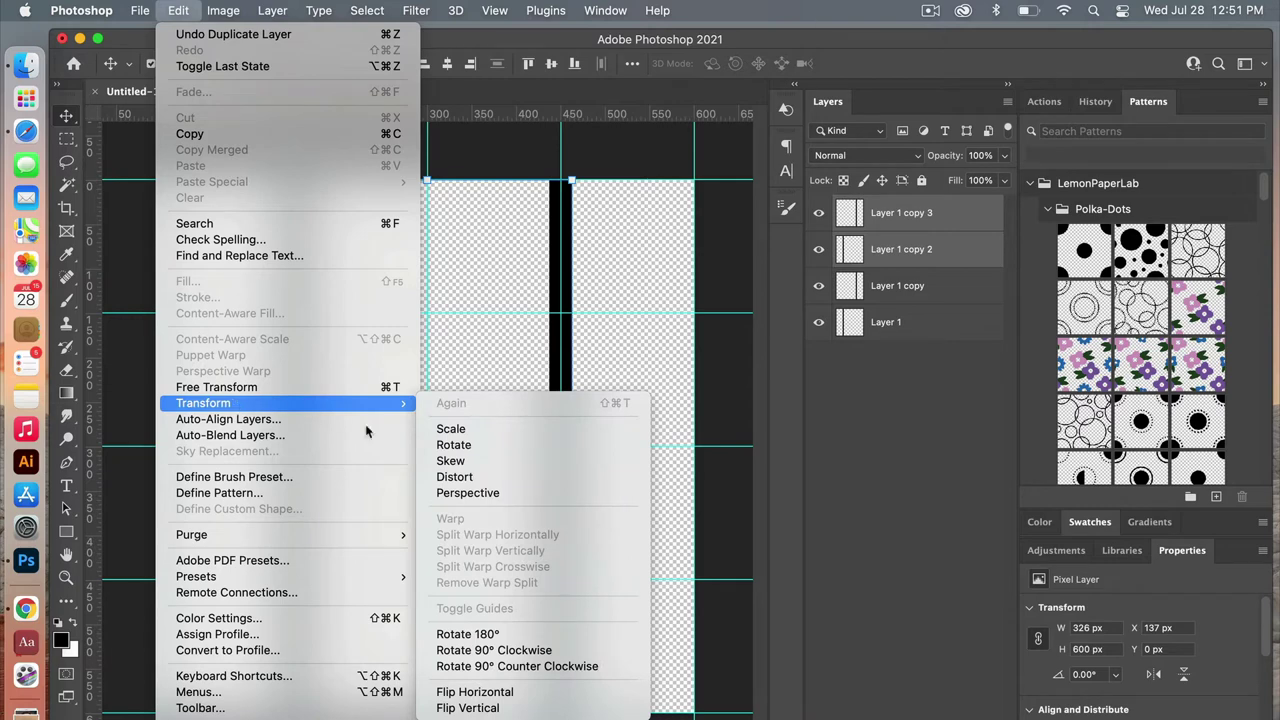
left_click(491, 650)
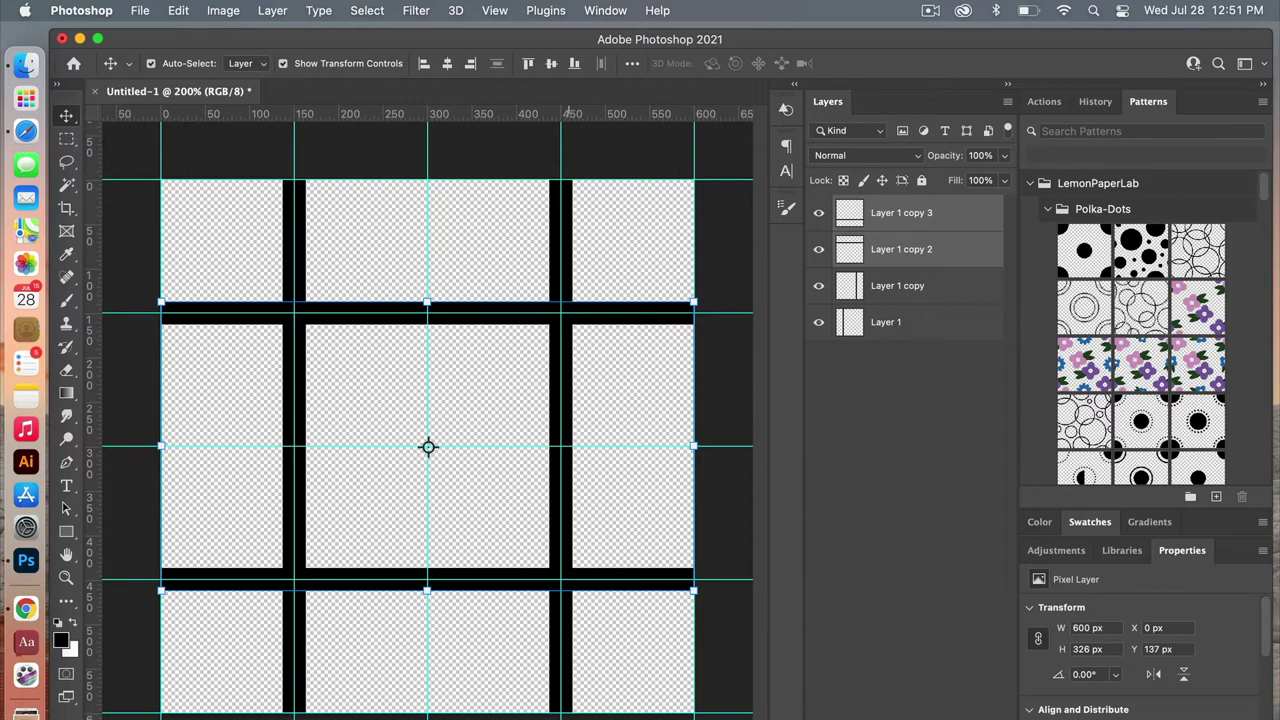
left_click(495, 12)
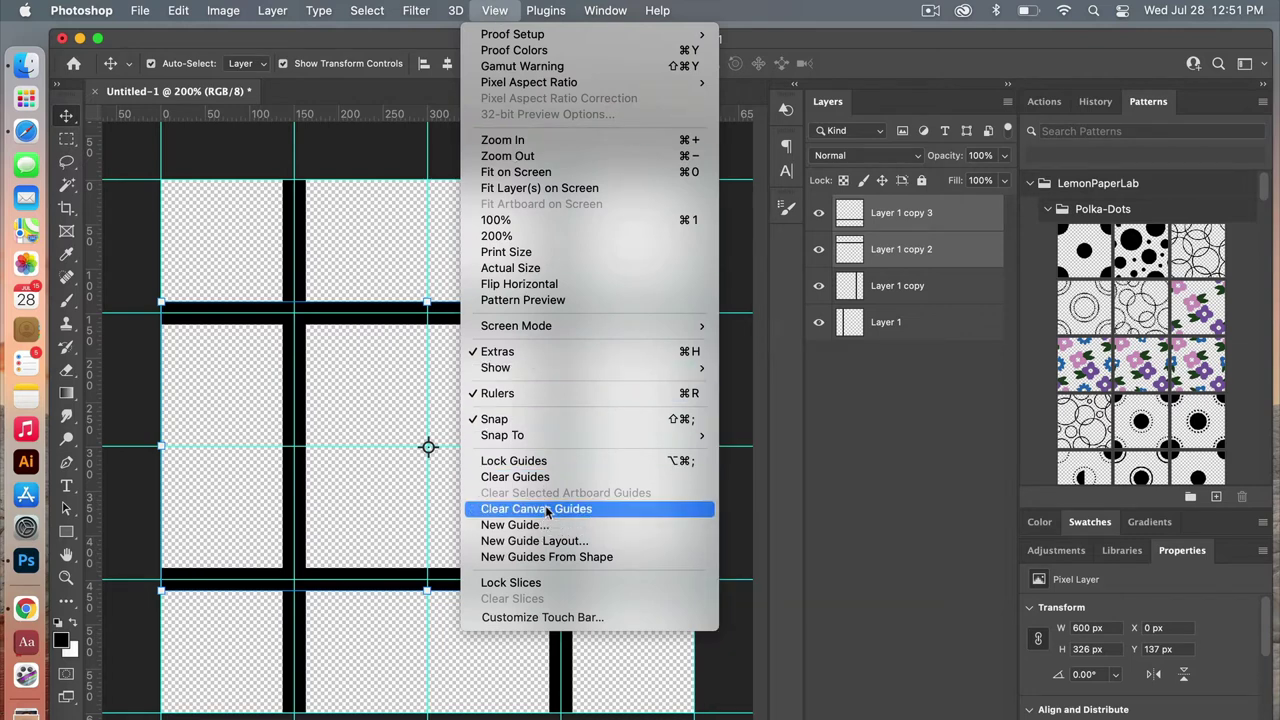
left_click(602, 510)
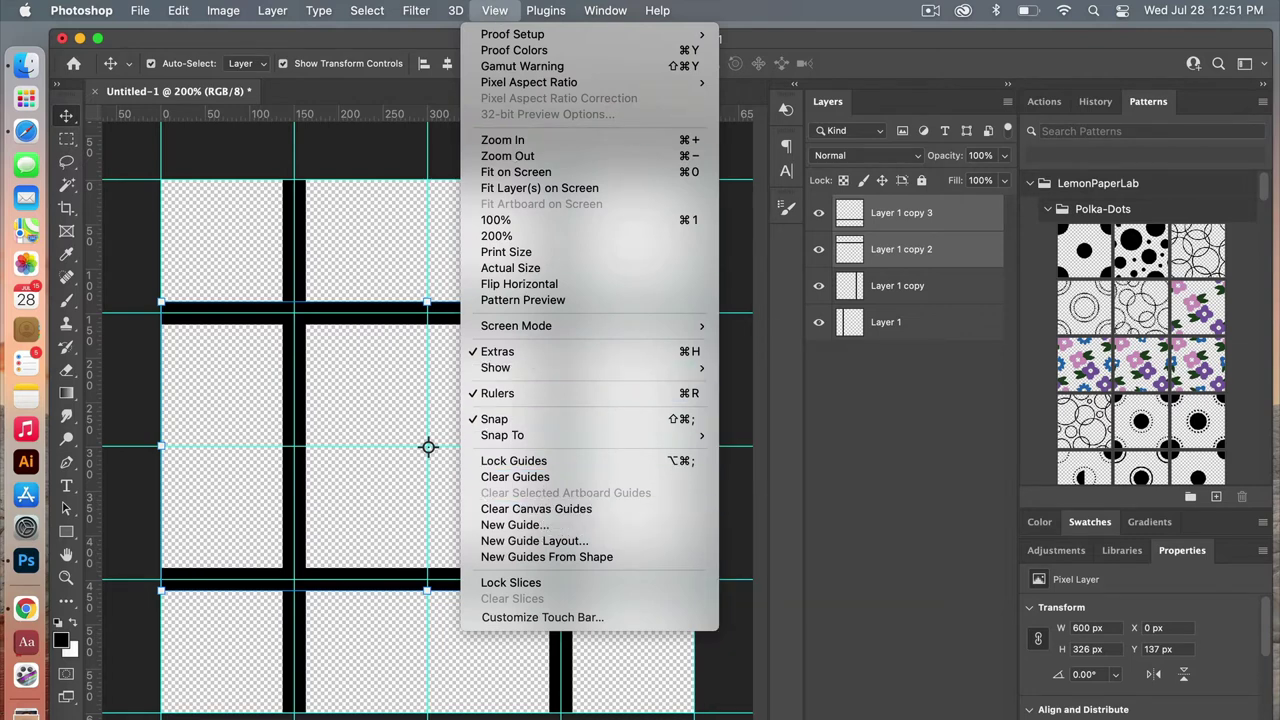
Load the left vertical bar as a selection and expand it by 10 px
left_click(295, 400)
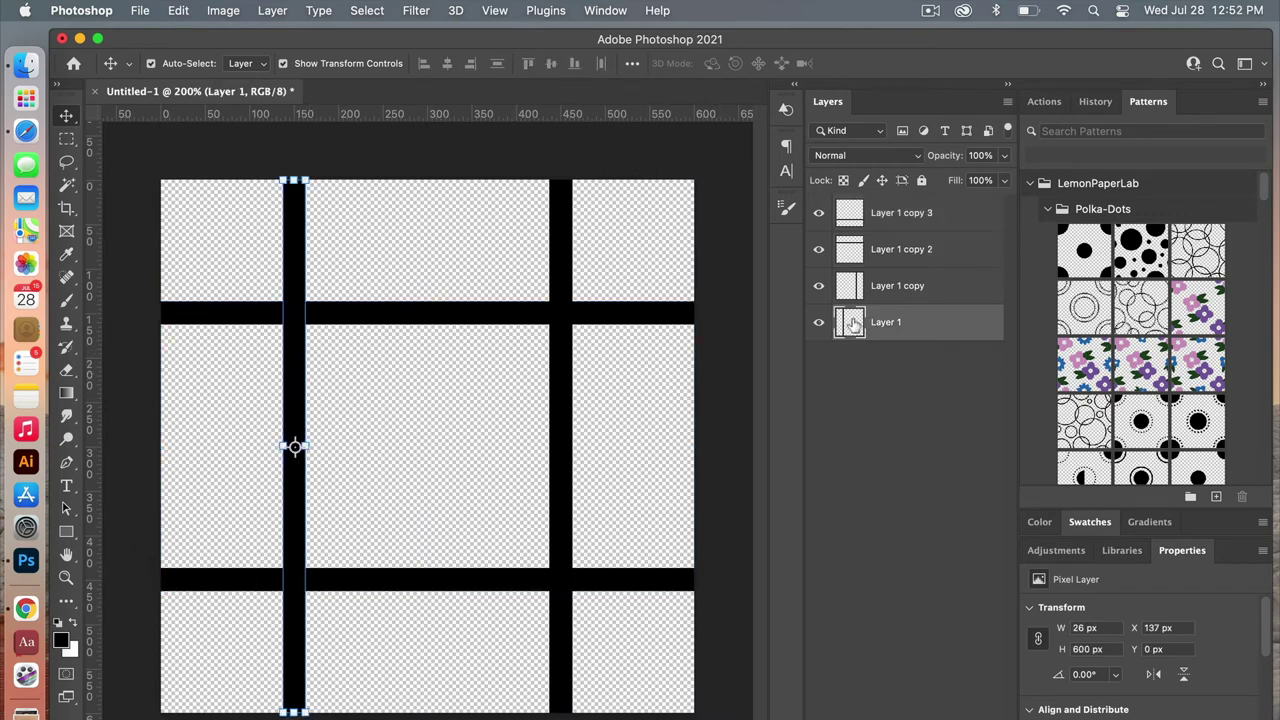
left_click(852, 325, "super")
left_click(367, 11)
mouse_move(424, 272)
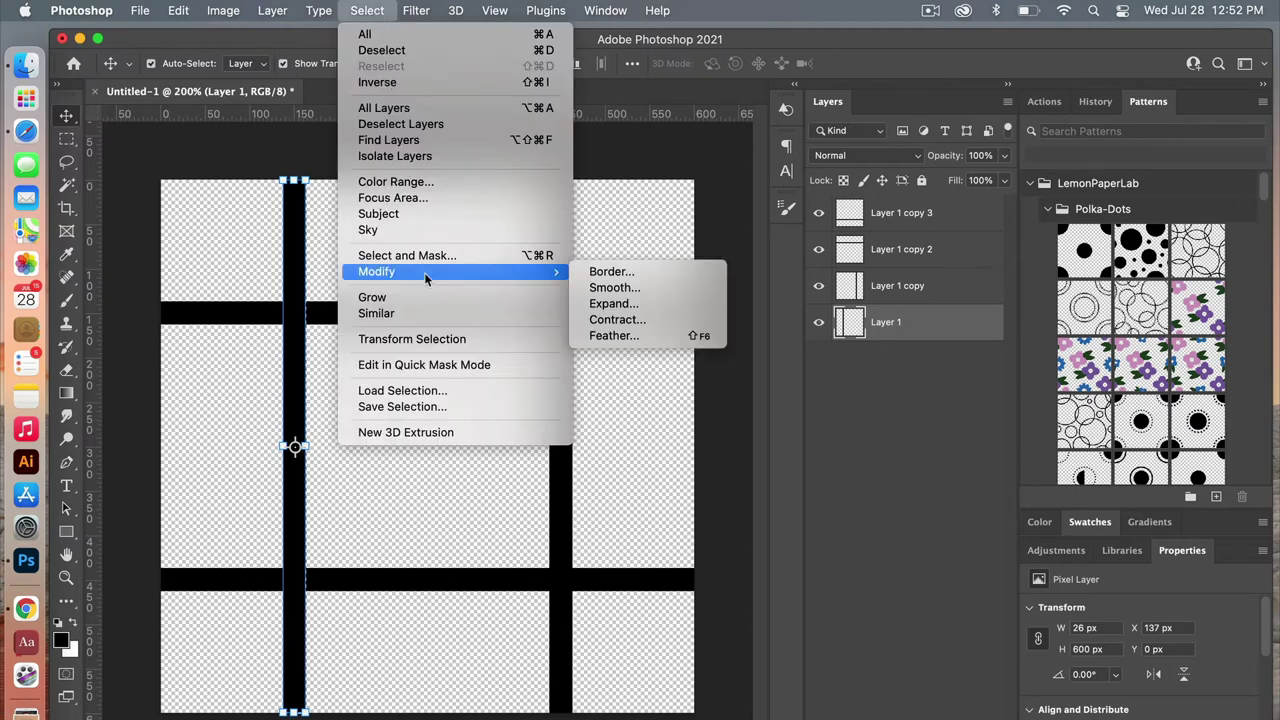
left_click(628, 303)
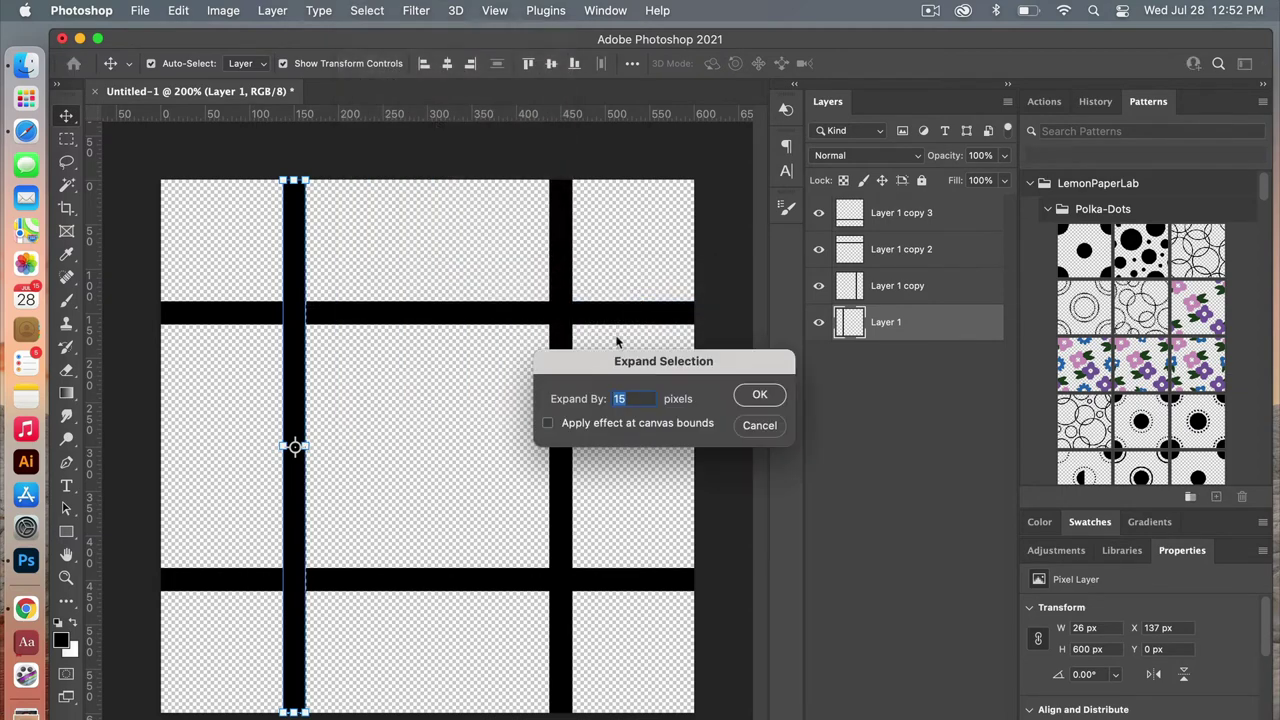
type("10")
left_click(759, 395)
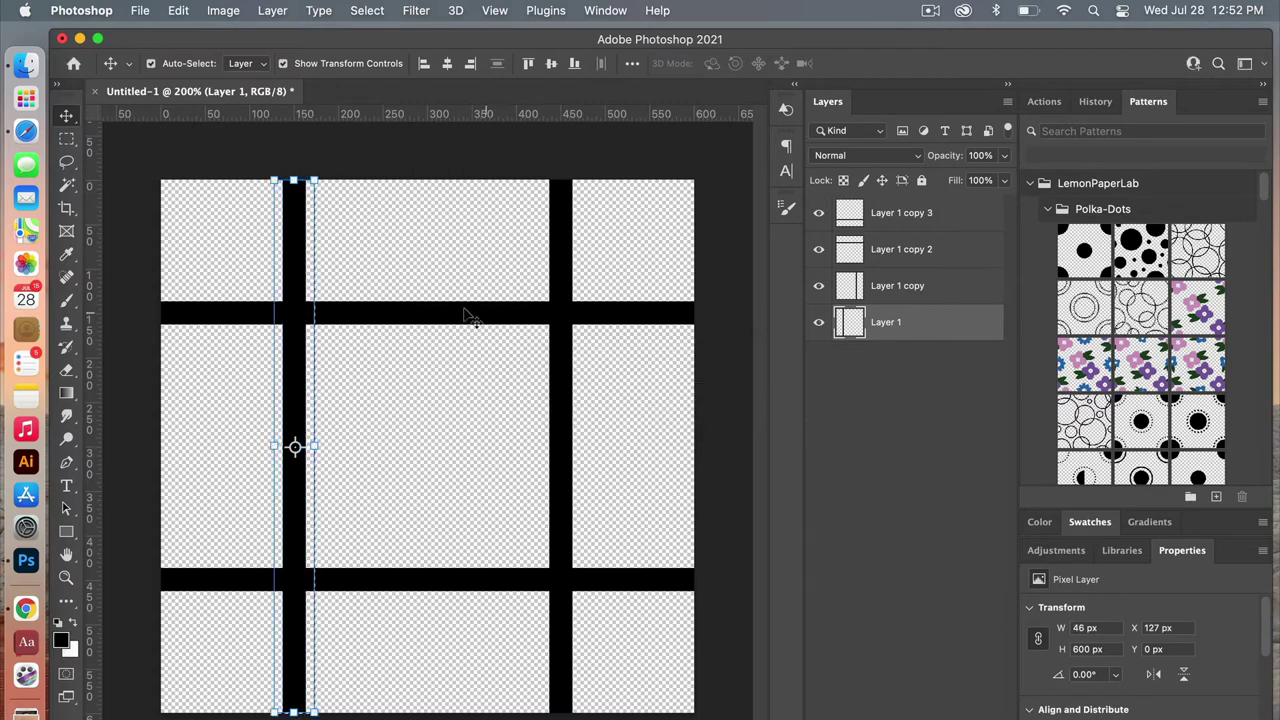
Cut that crossing area out of the upper bar's layer, Layer 1 copy 2, and delete it
left_click(897, 251)
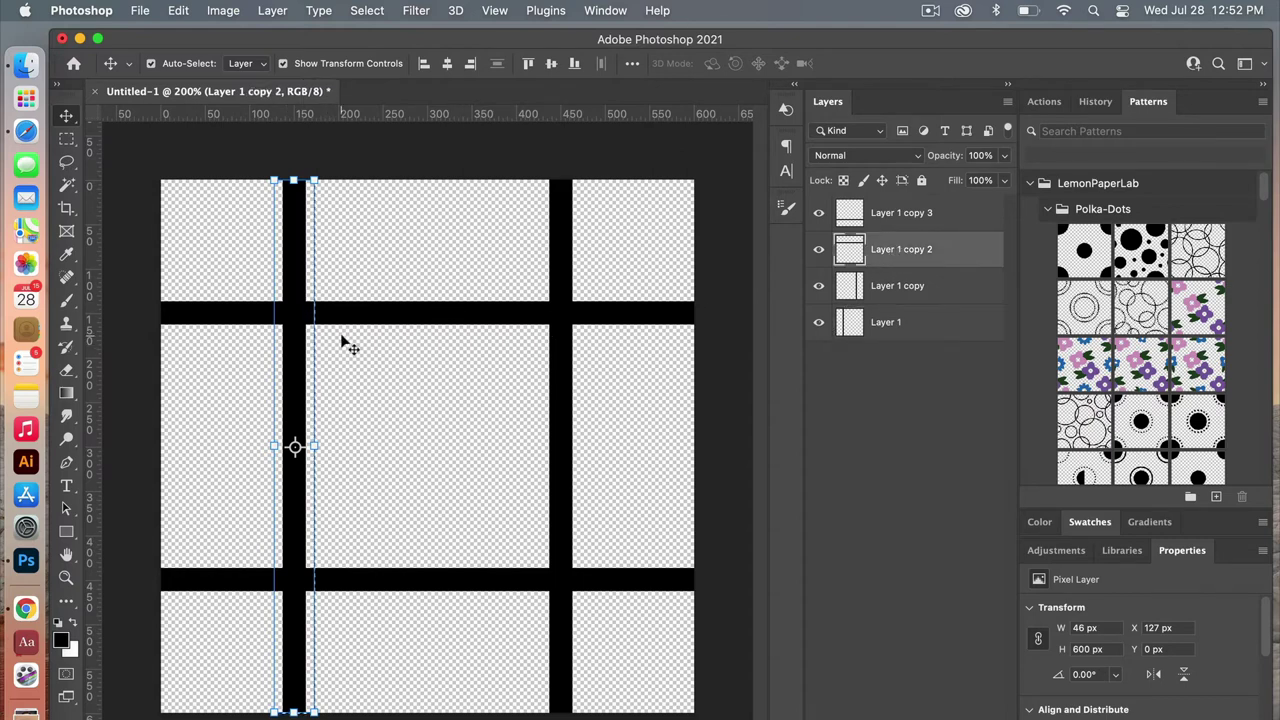
left_click(67, 141)
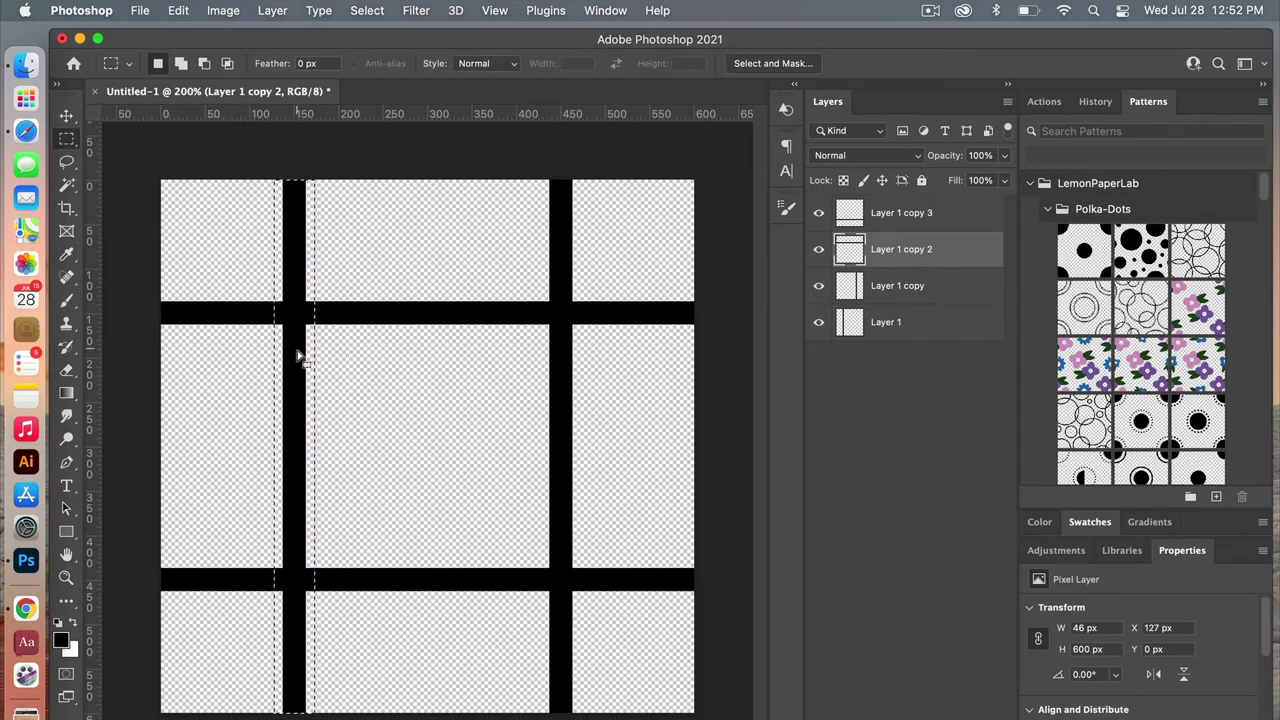
right_click(298, 355)
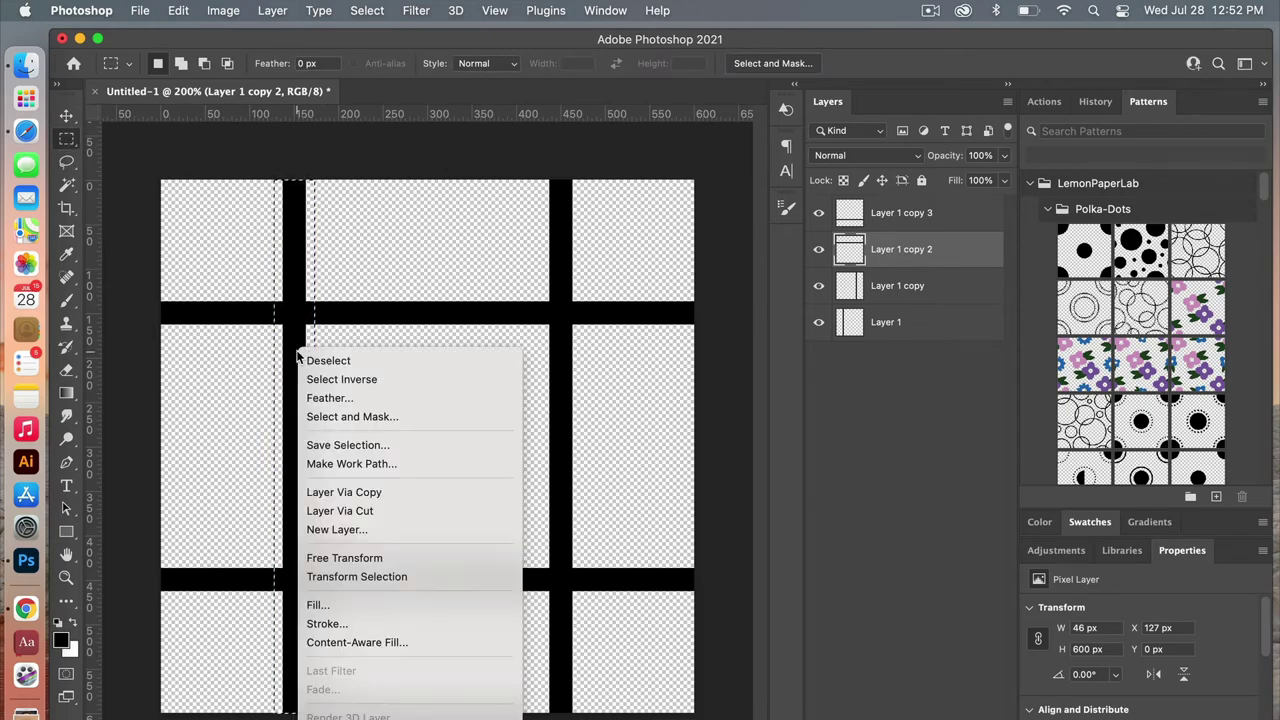
left_click(377, 513)
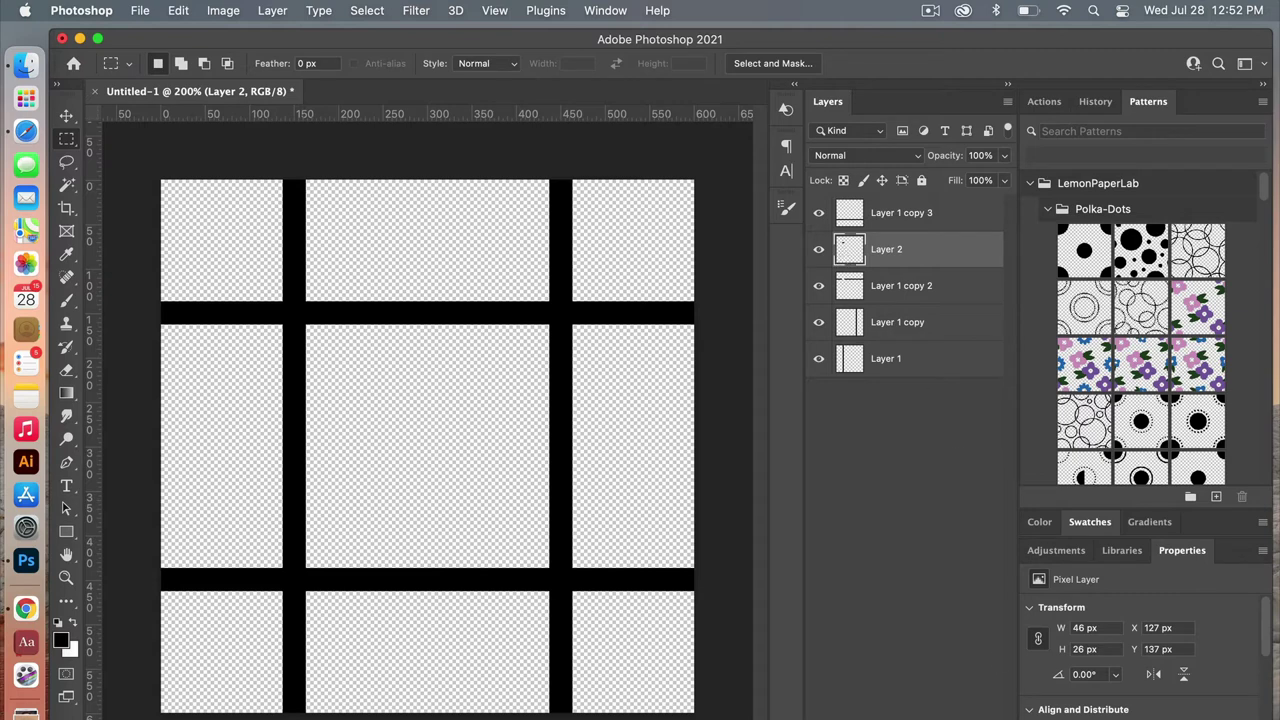
key("BackSpace")
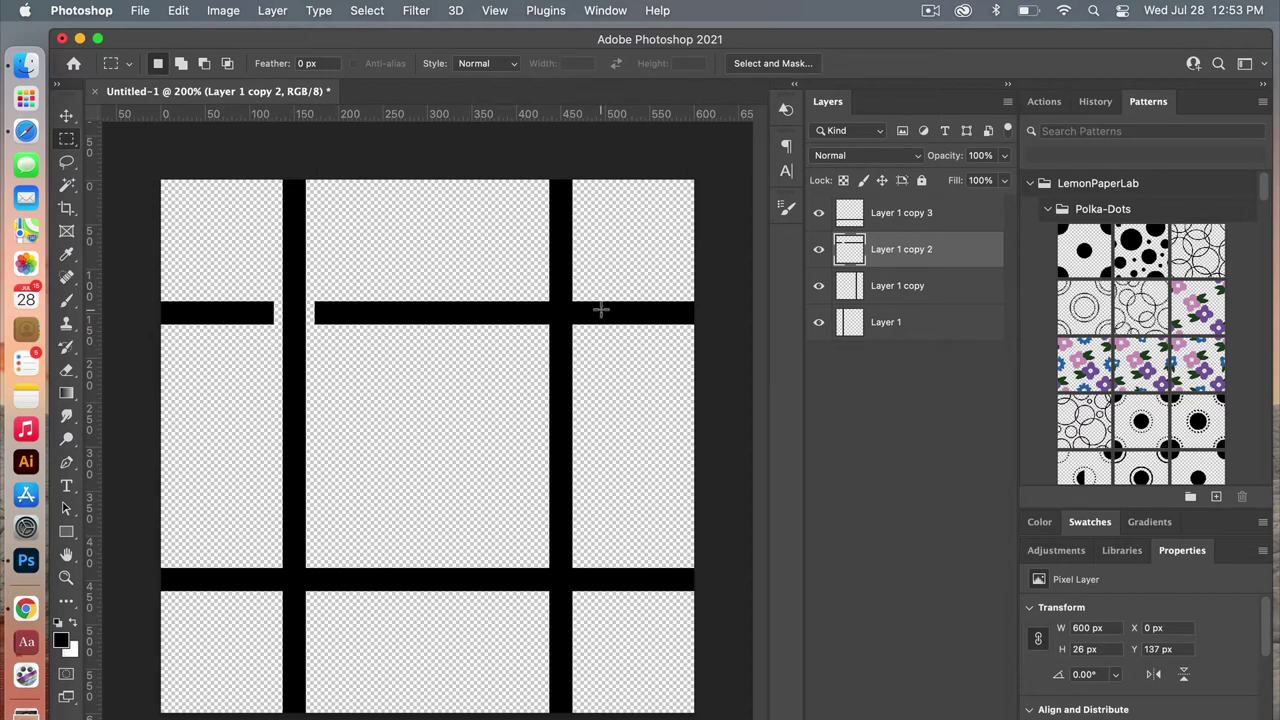
Expand the upper bar's selection by 10 px and remove that area from the right bar (Layer 1 copy)
left_click(852, 251, "super")
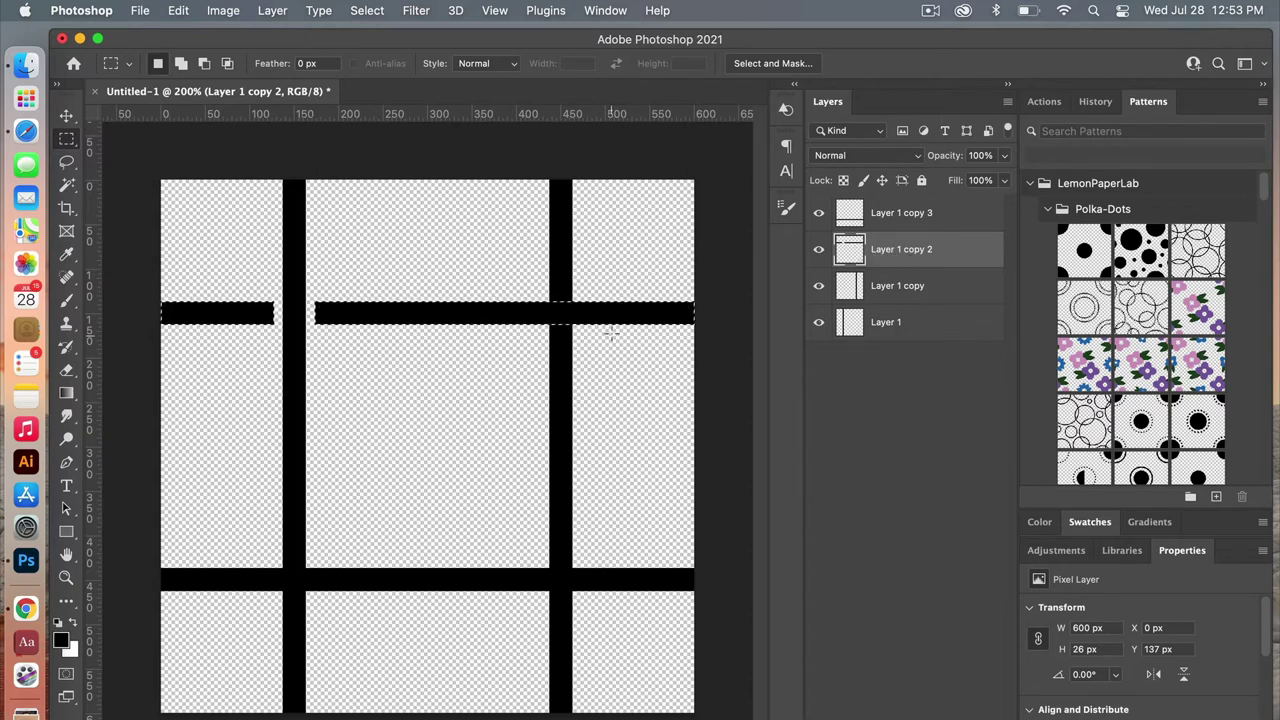
left_click(368, 12)
mouse_move(426, 275)
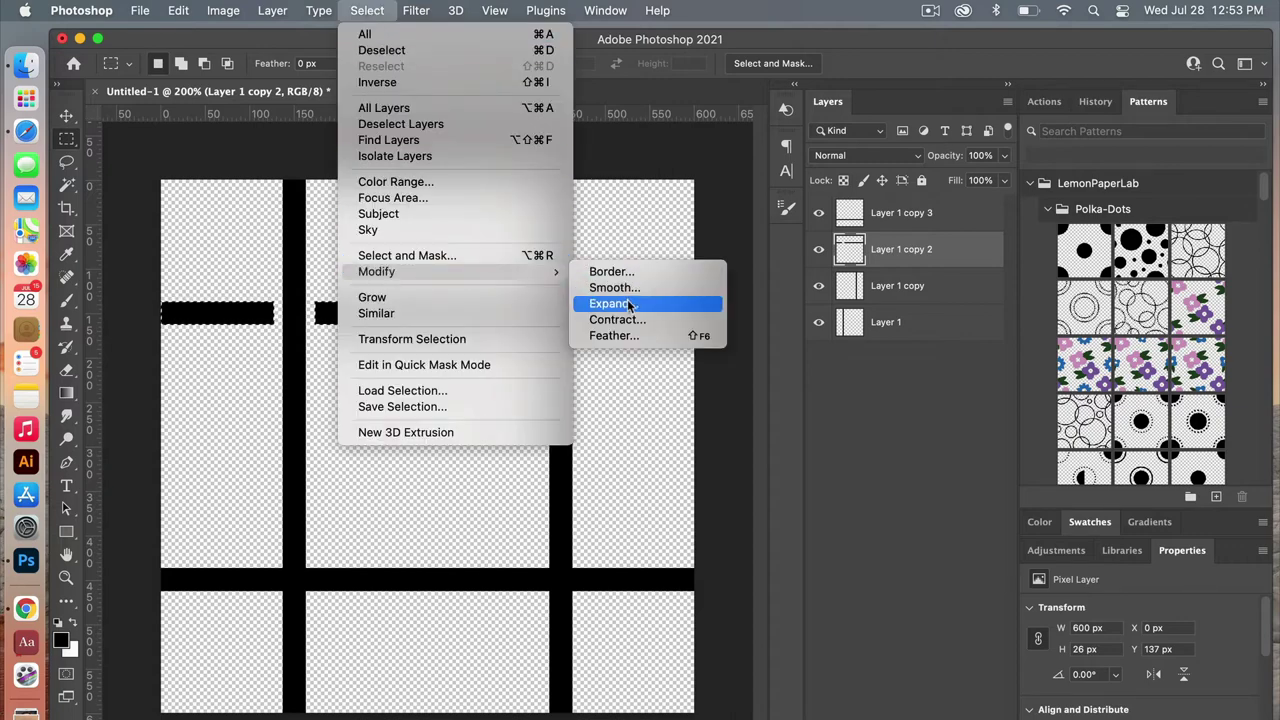
left_click(630, 305)
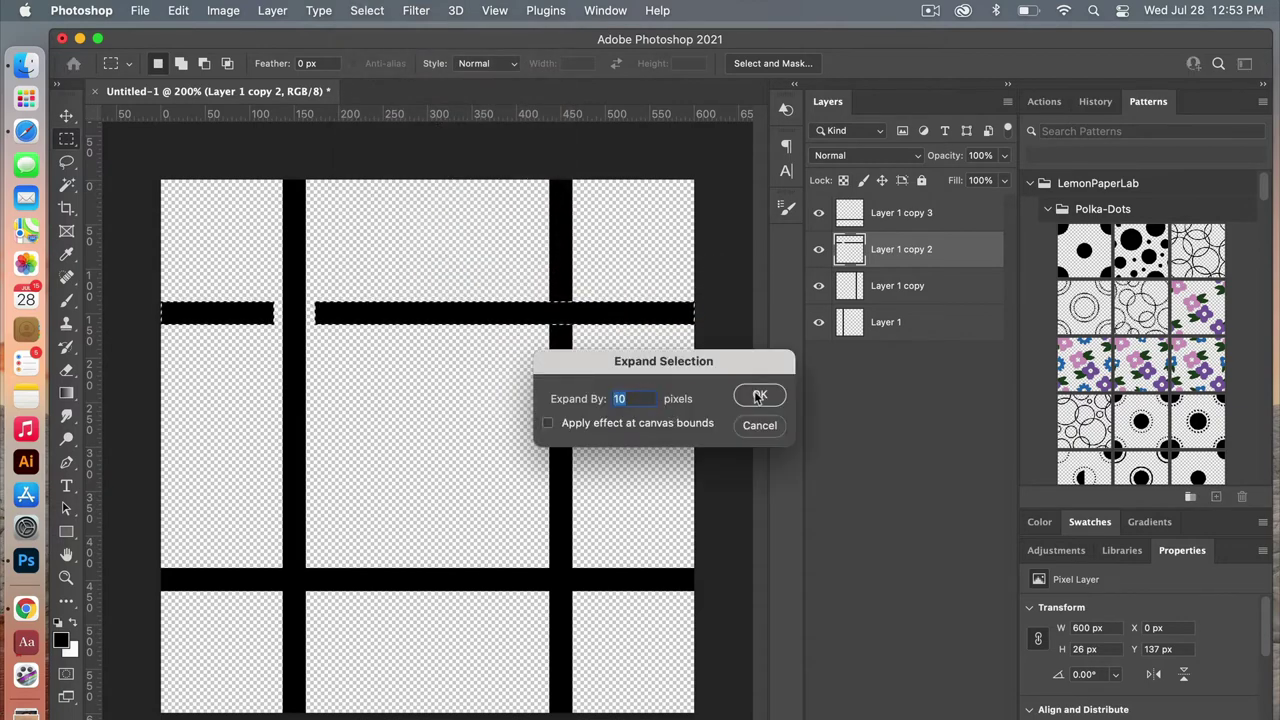
left_click(757, 396)
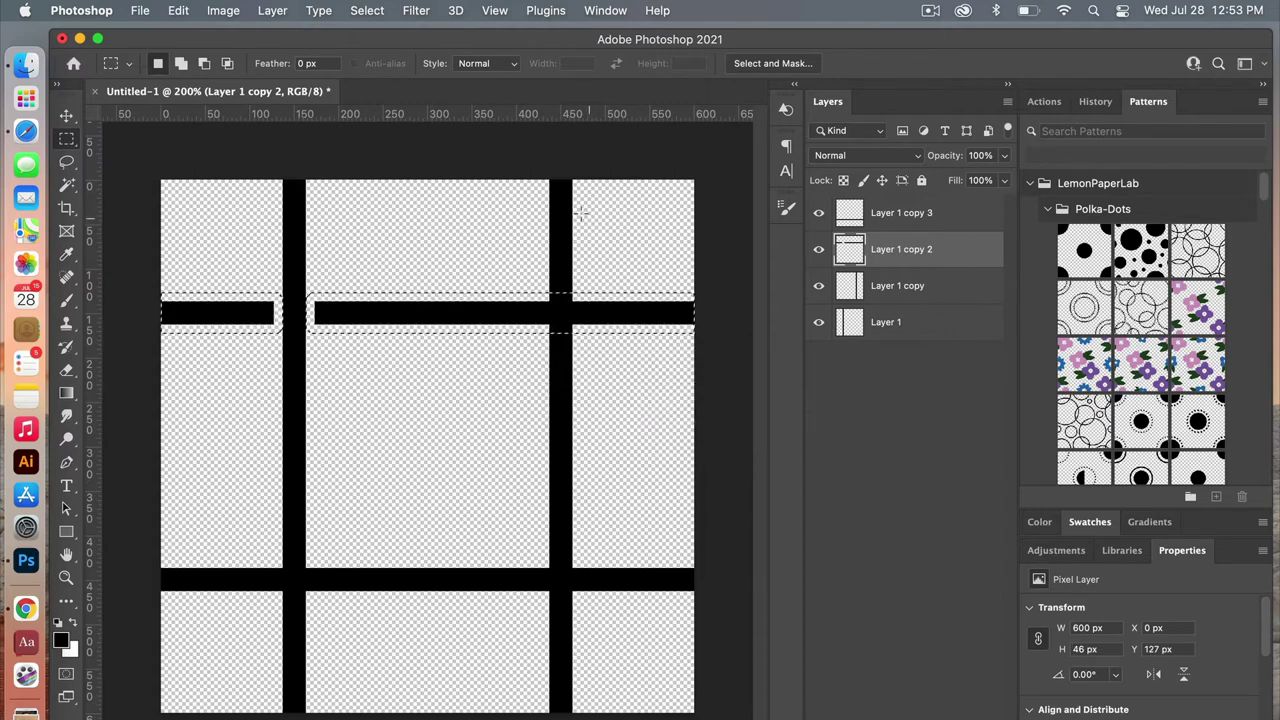
left_click(880, 289)
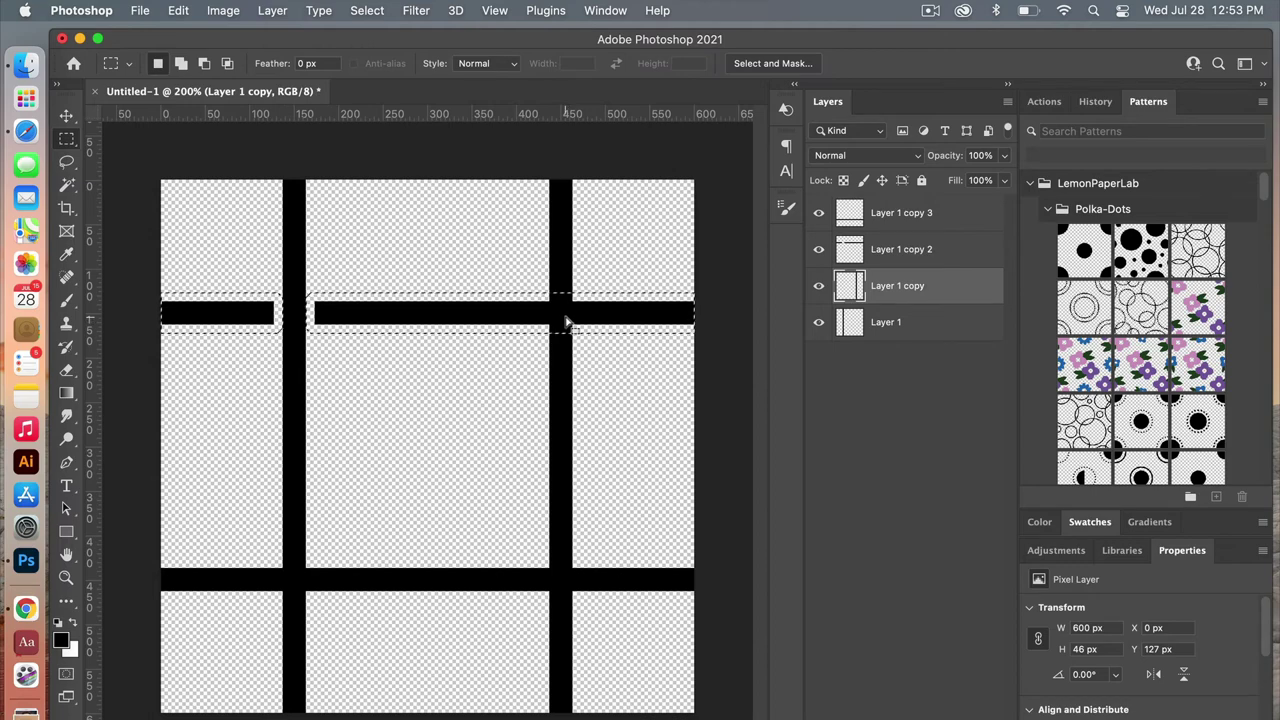
right_click(566, 321)
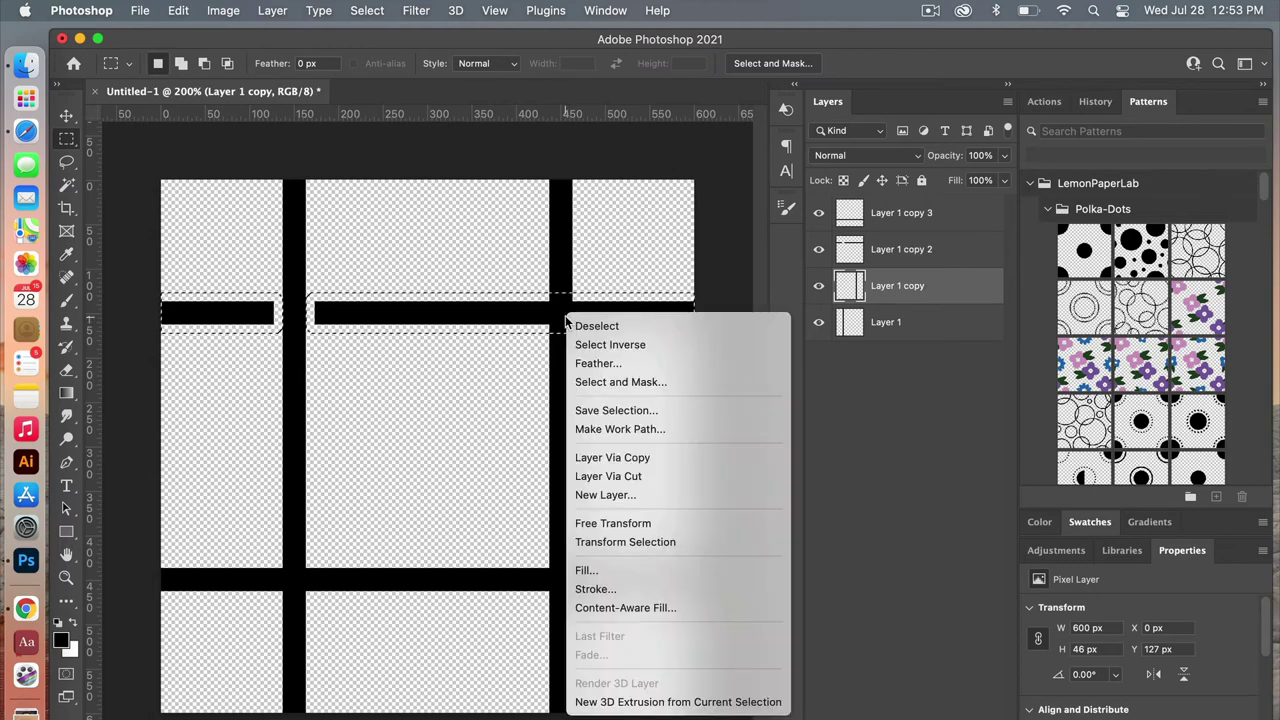
left_click(659, 478)
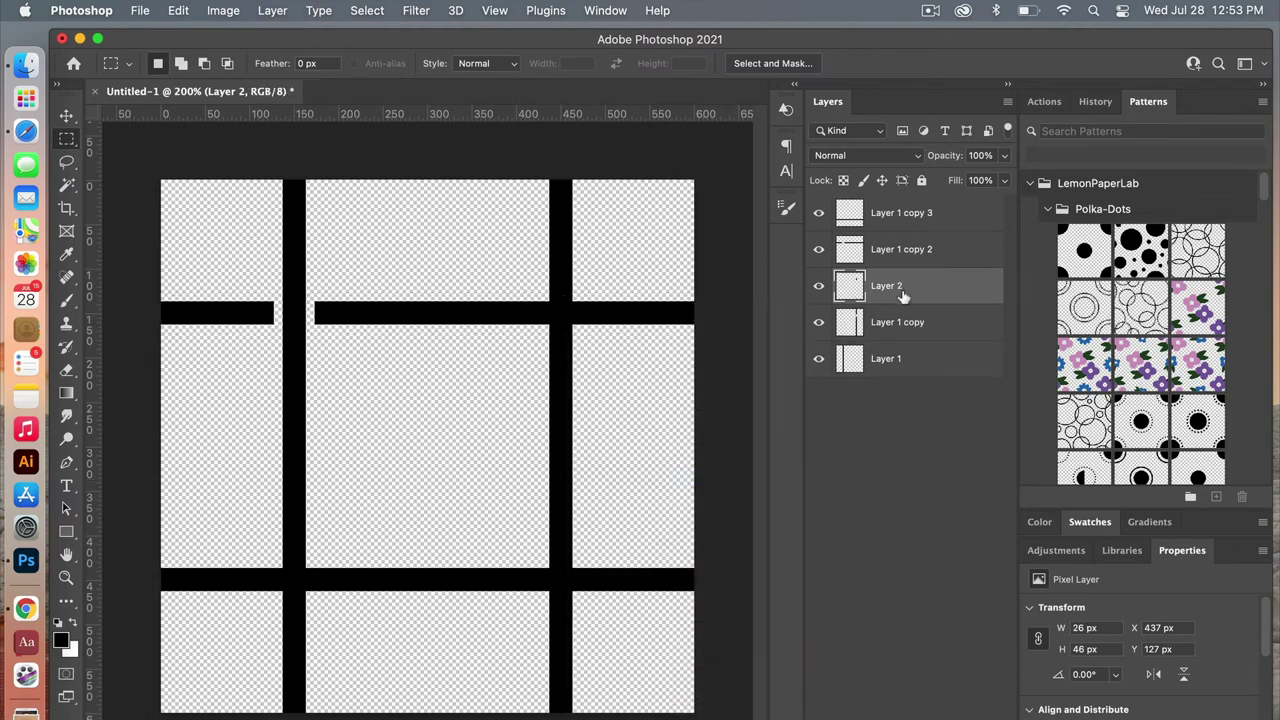
key("BackSpace")
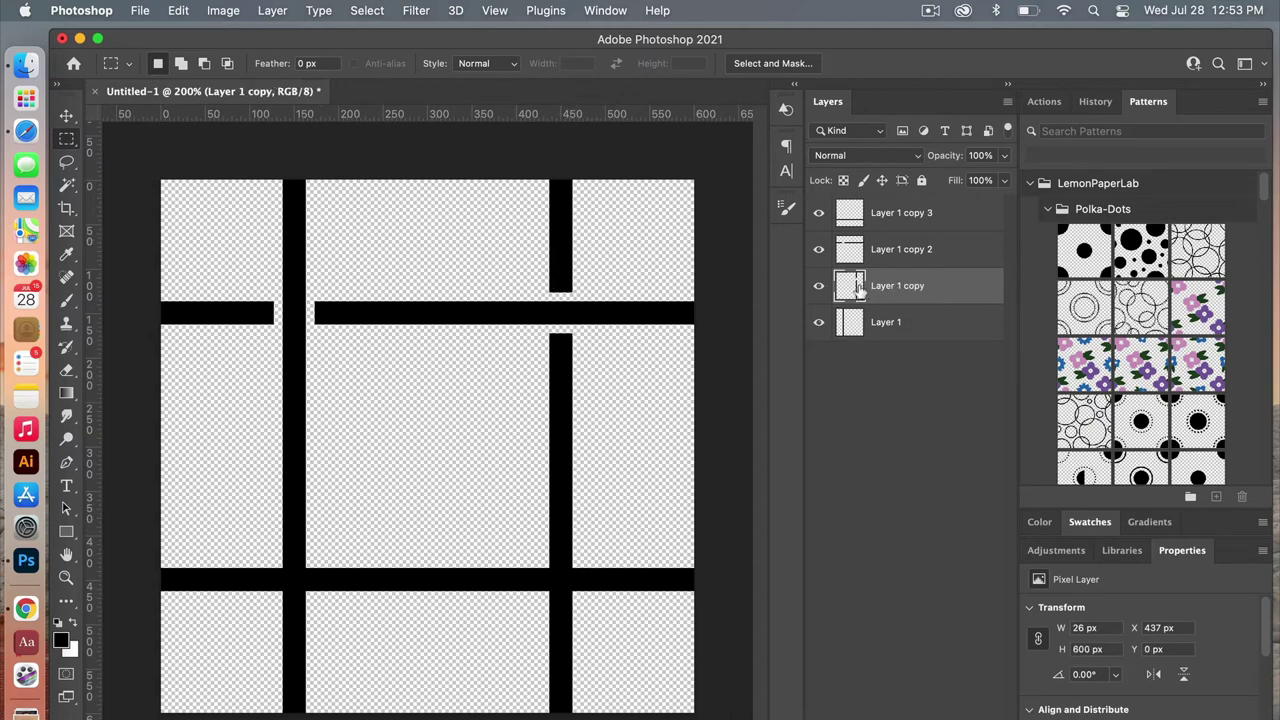
Expand the right bar's selection by 10 px and remove that area from the lower bar (Layer 1 copy 3)
left_click(851, 287, "super")
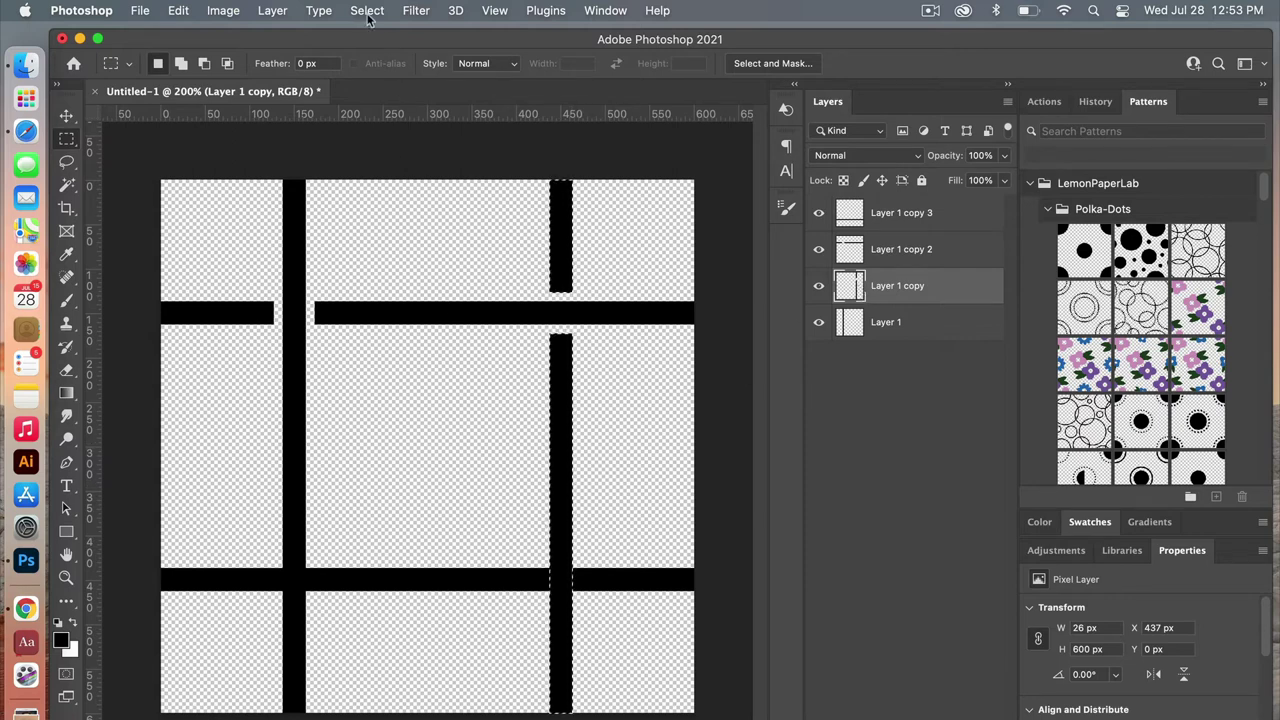
left_click(367, 10)
mouse_move(470, 272)
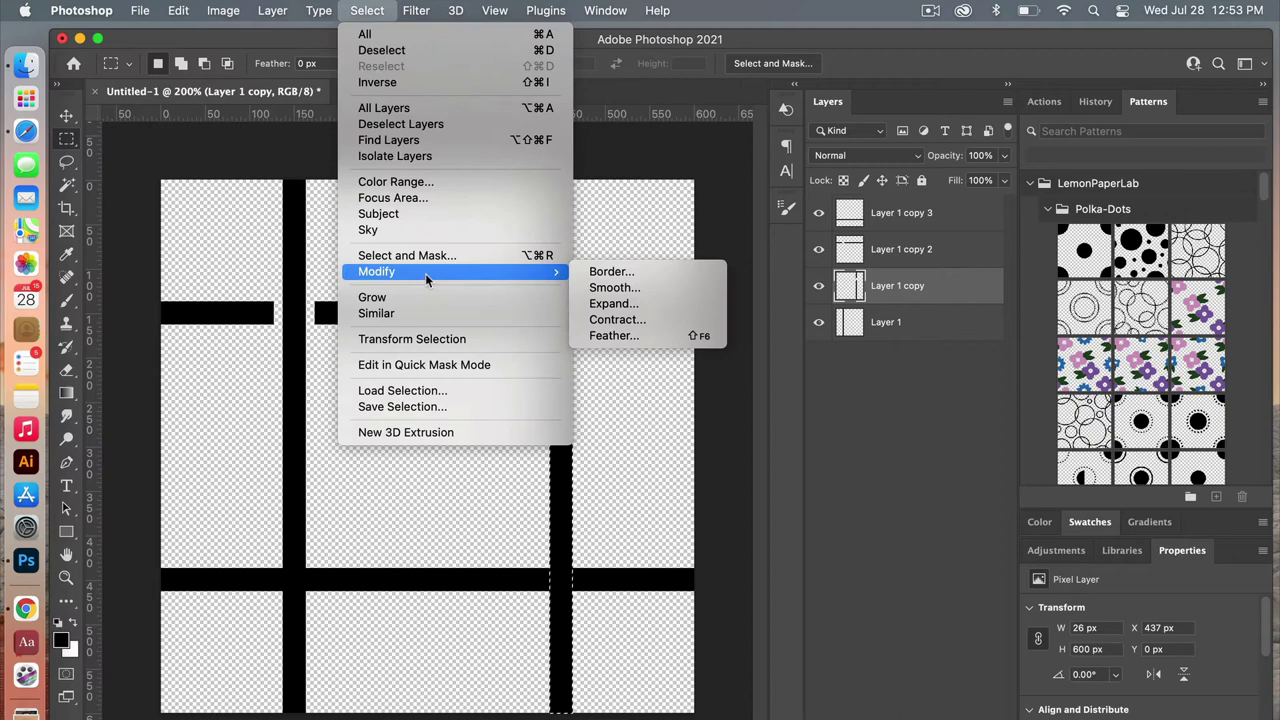
left_click(612, 306)
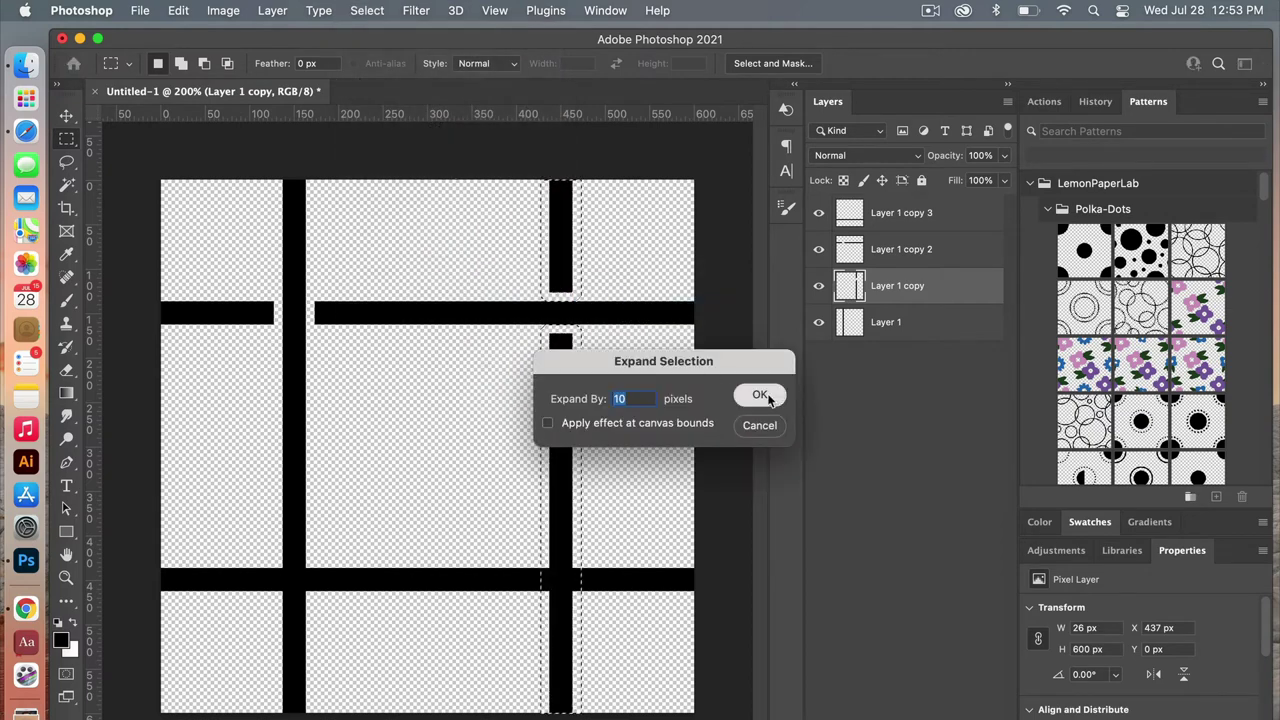
left_click(760, 395)
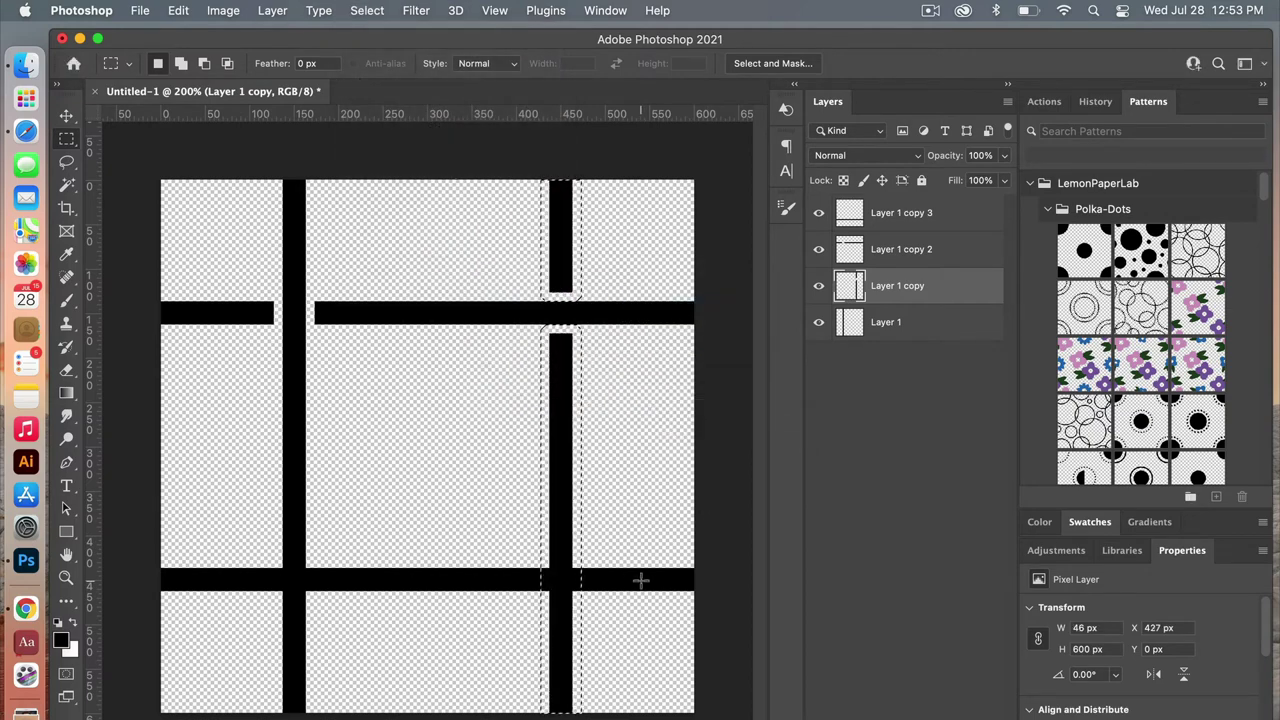
left_click(894, 222)
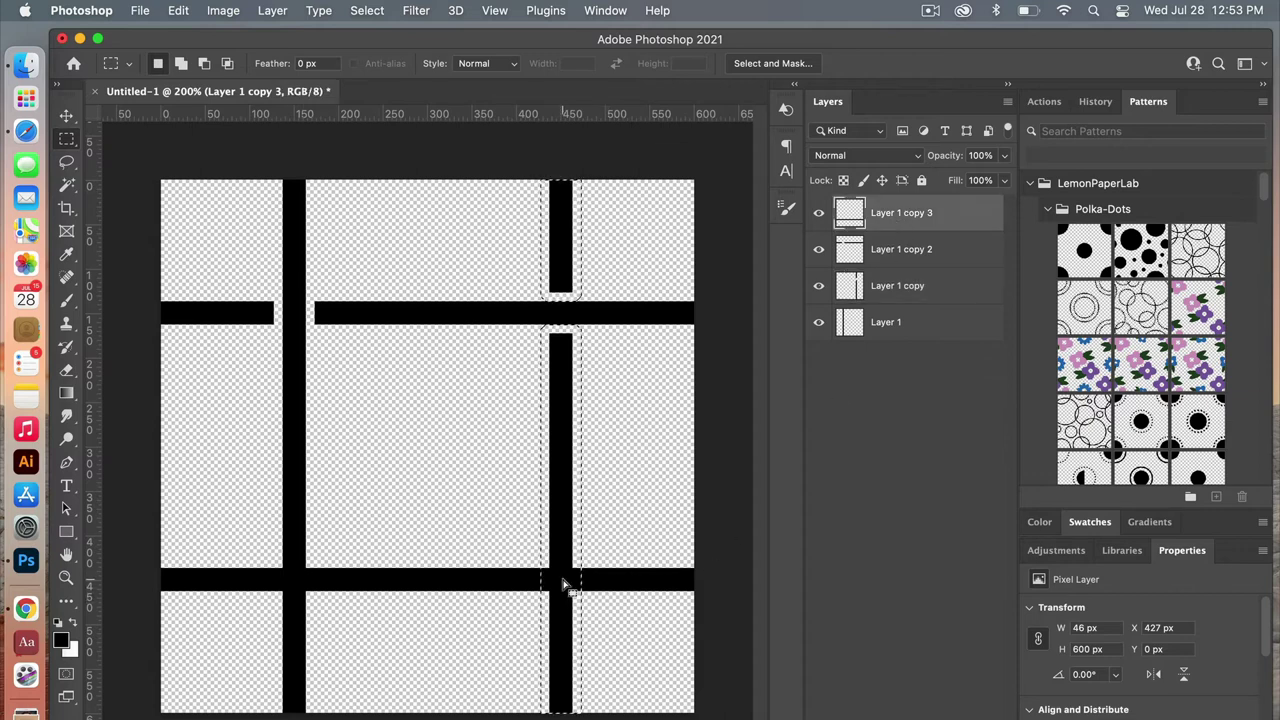
right_click(564, 585)
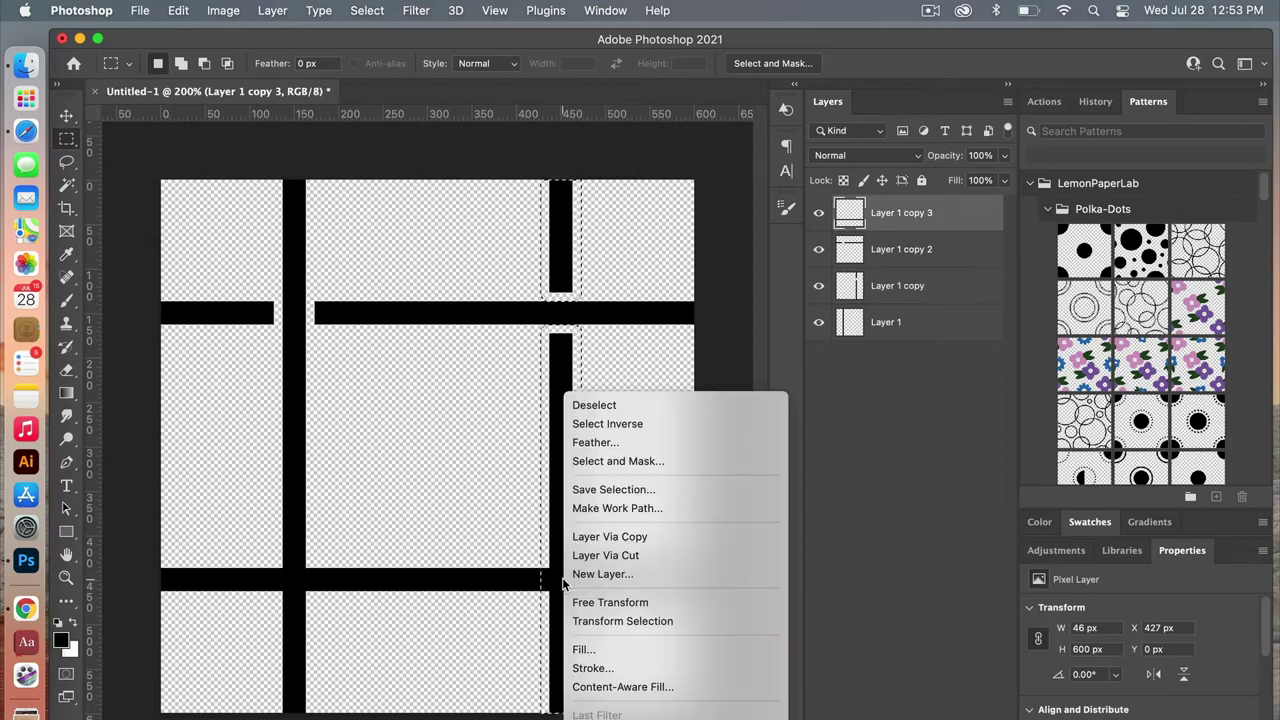
left_click(664, 555)
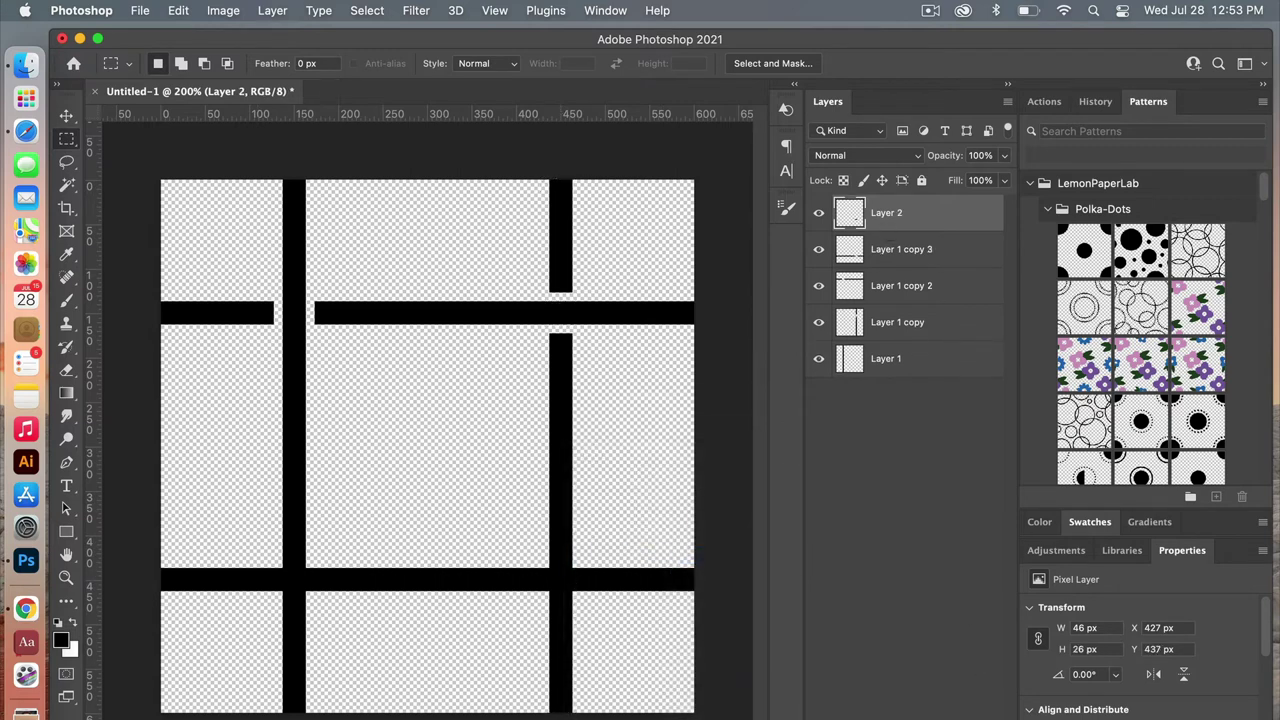
key("BackSpace")
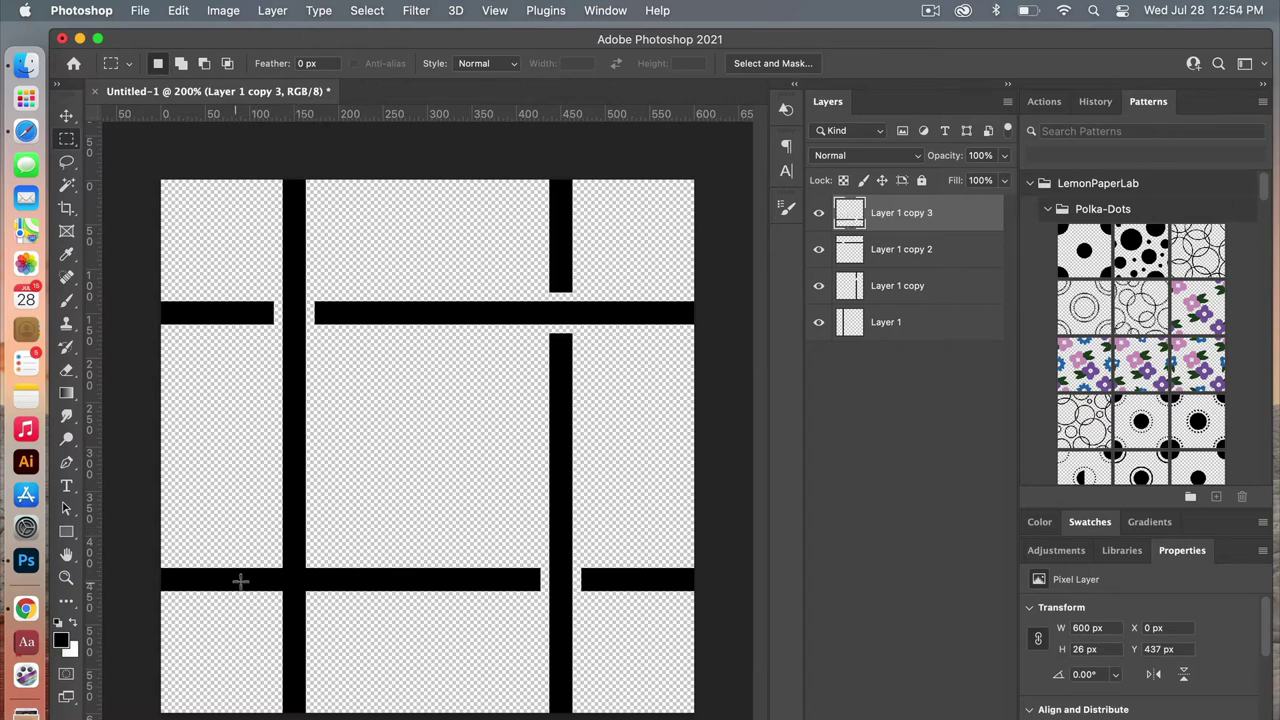
Expand the lower bar's selection by 10 px and remove that crossing area from the left bar (Layer 1)
left_click(848, 212, "super")
left_click(367, 10)
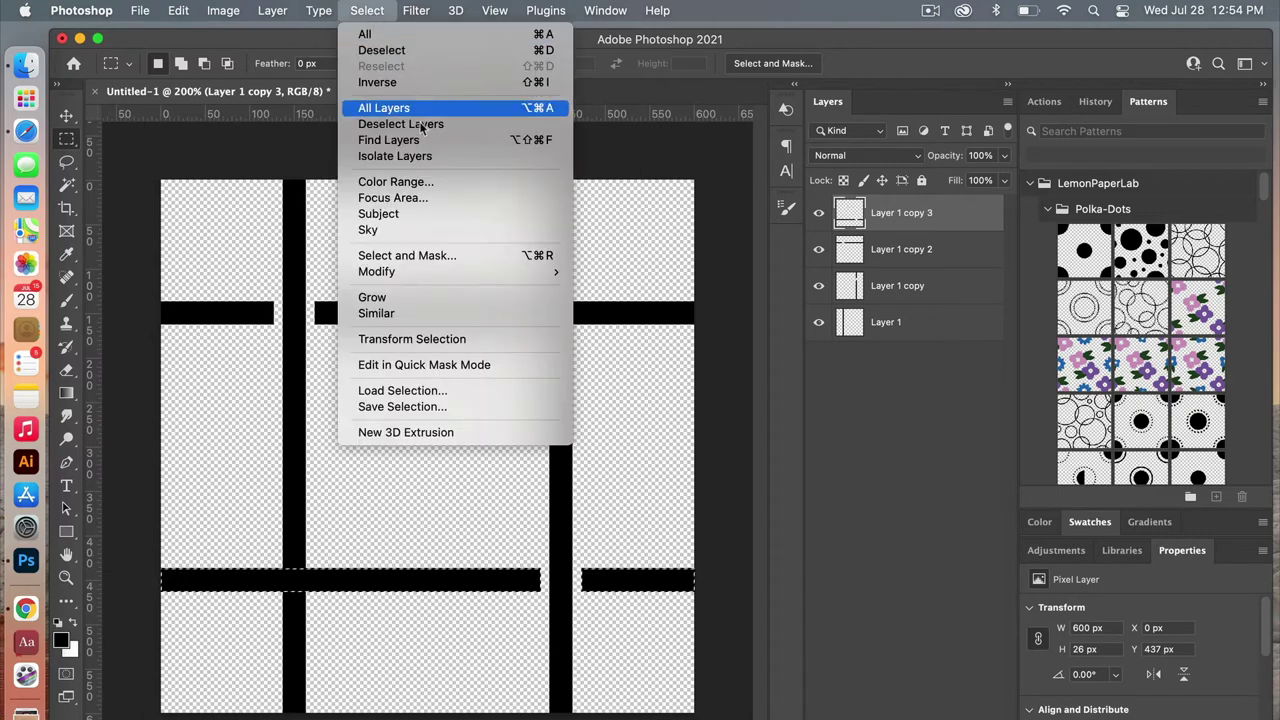
mouse_move(430, 271)
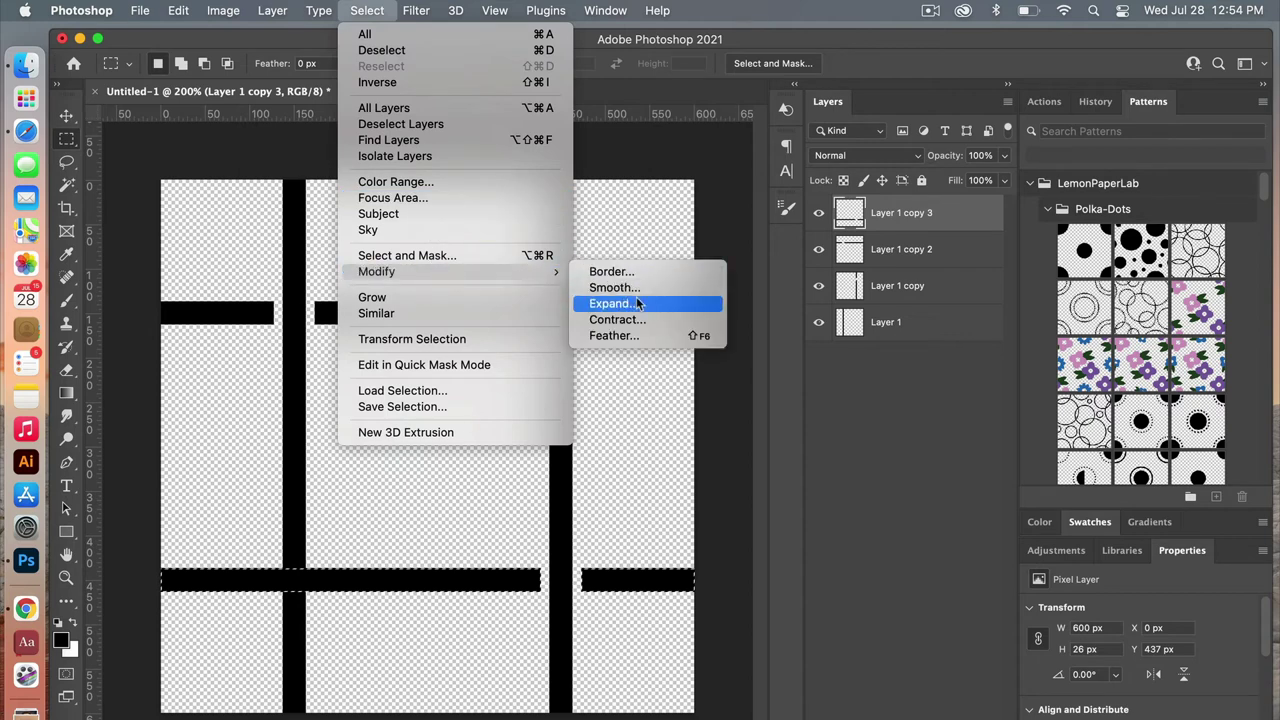
left_click(637, 303)
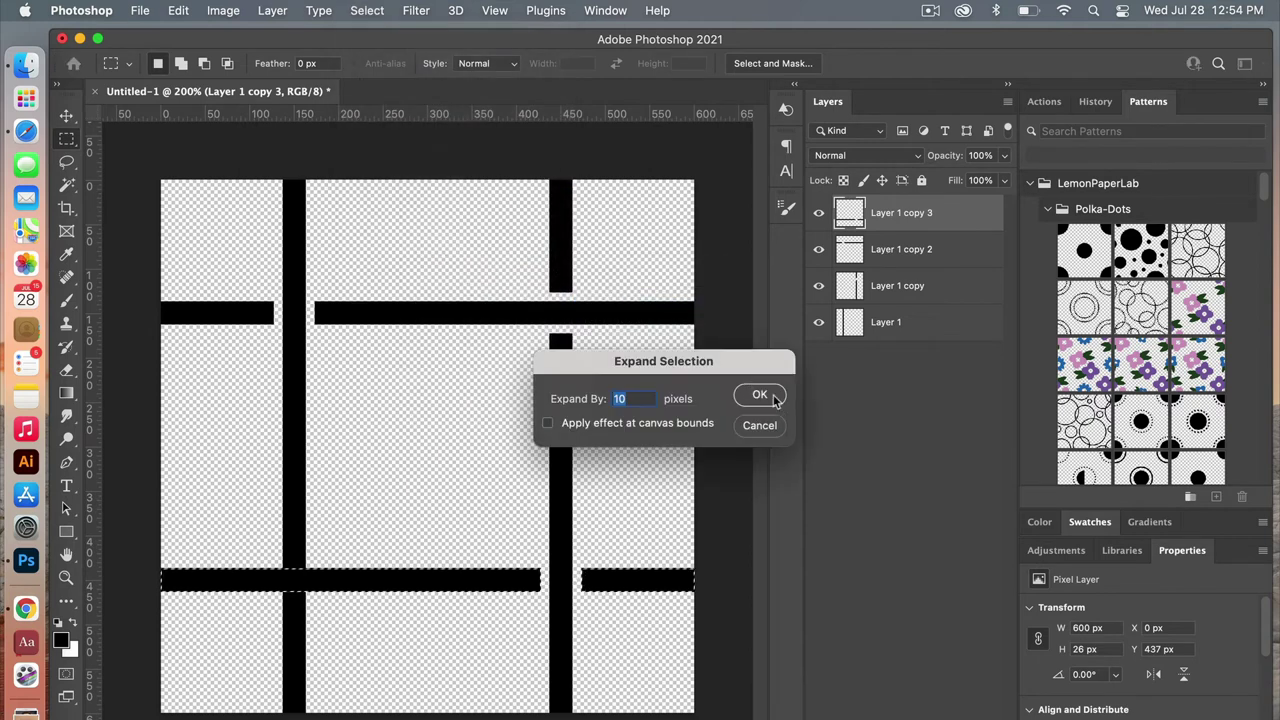
left_click(760, 395)
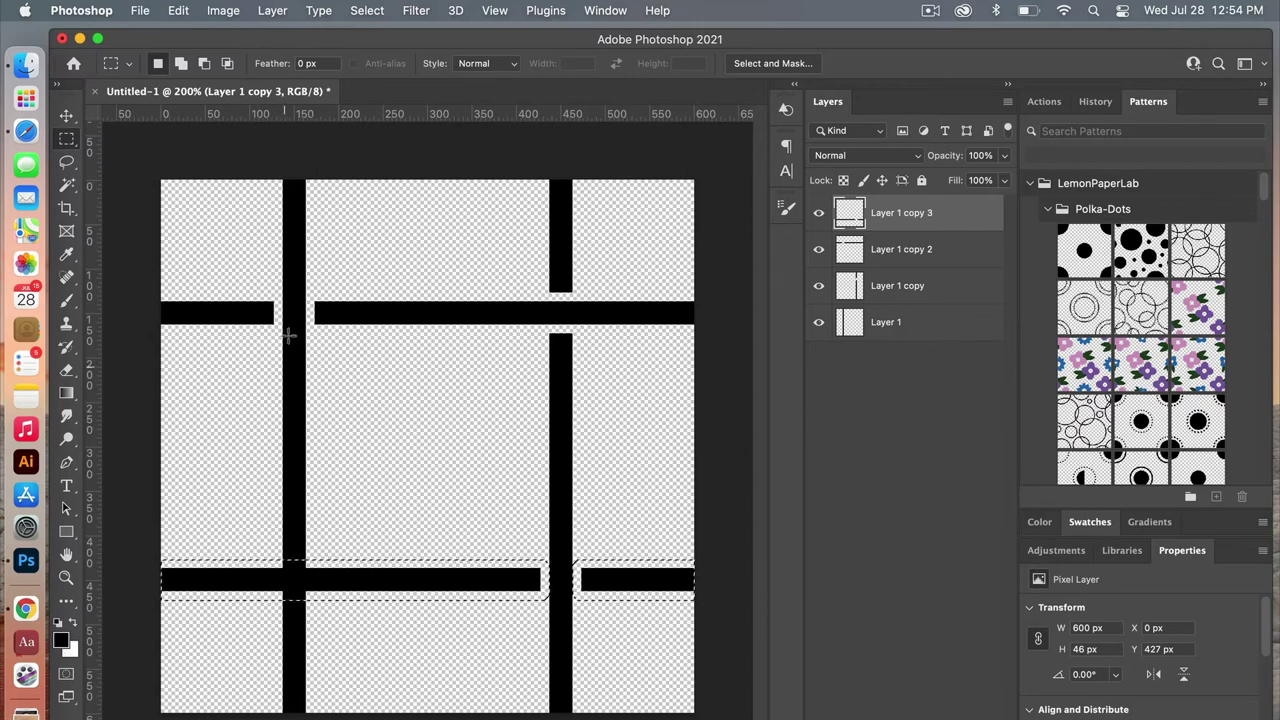
left_click(877, 327)
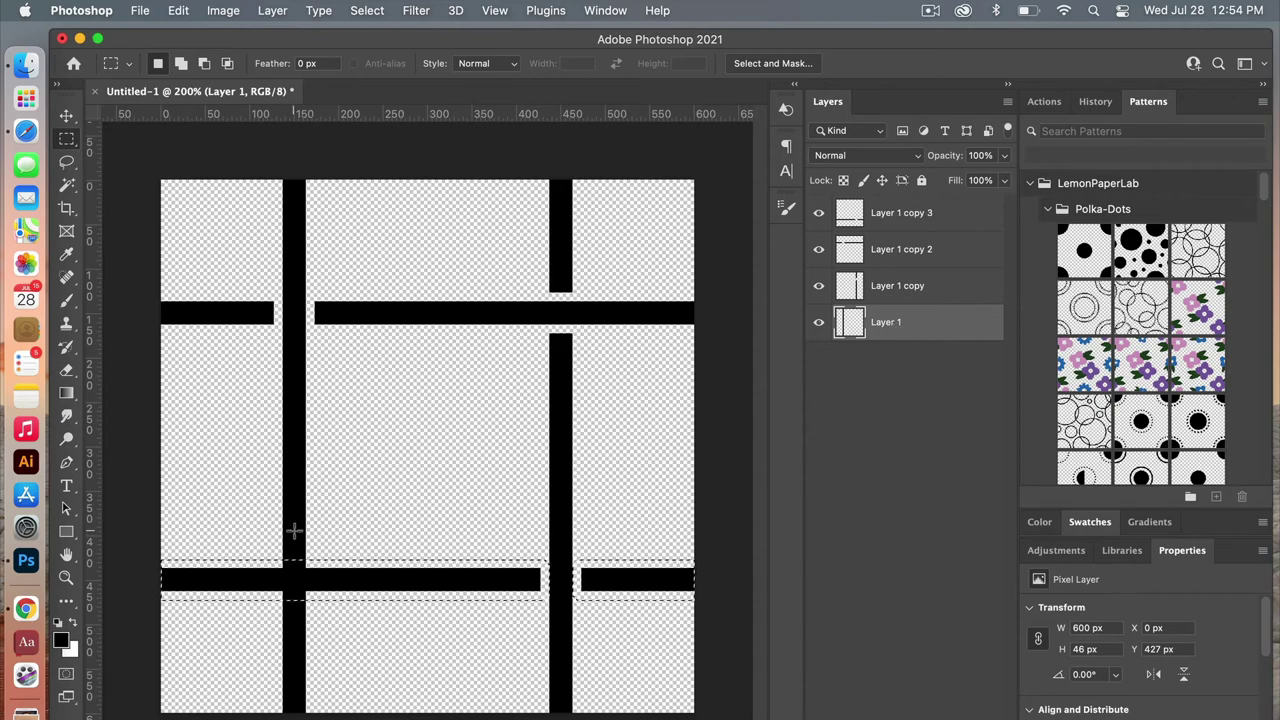
right_click(296, 537)
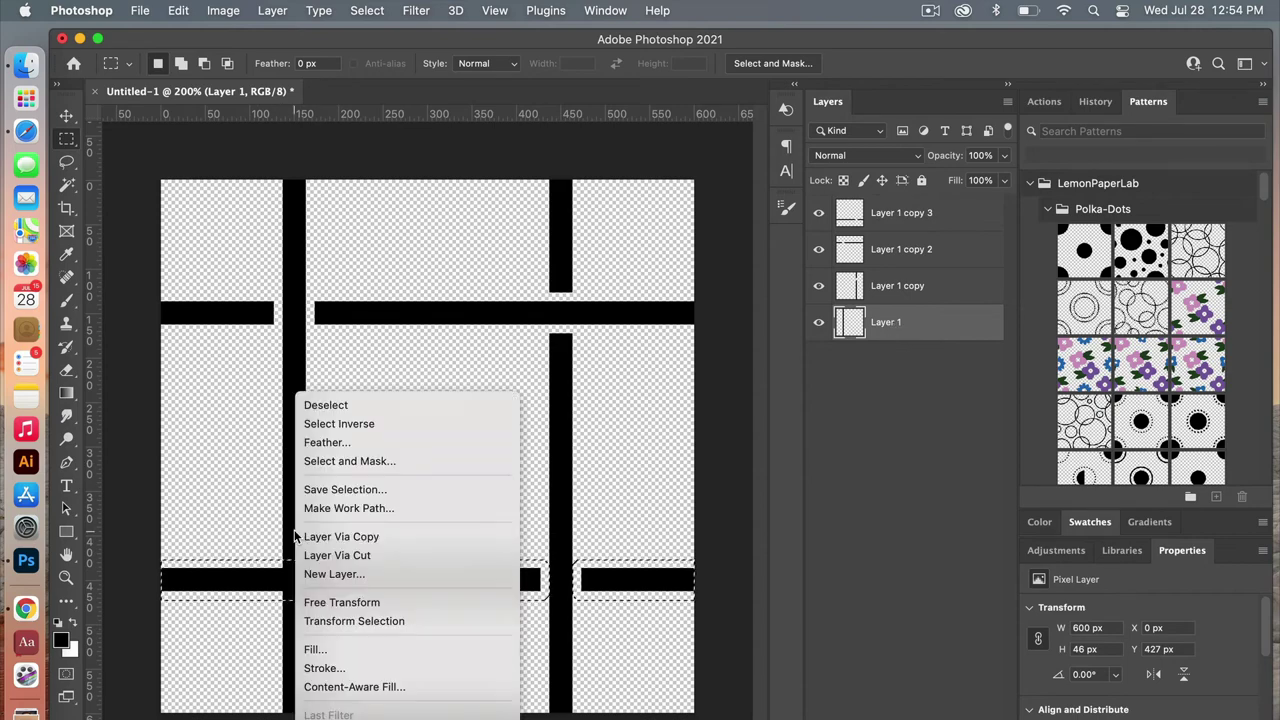
left_click(388, 556)
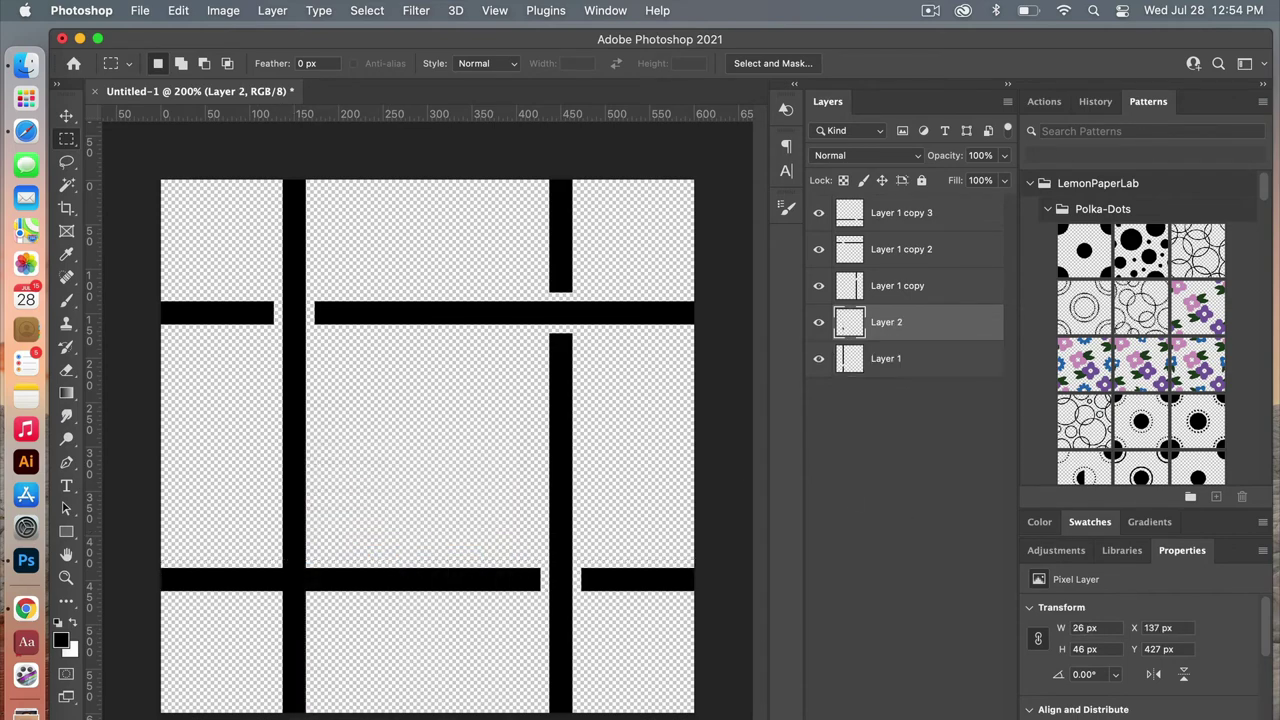
key("ctrl+e")
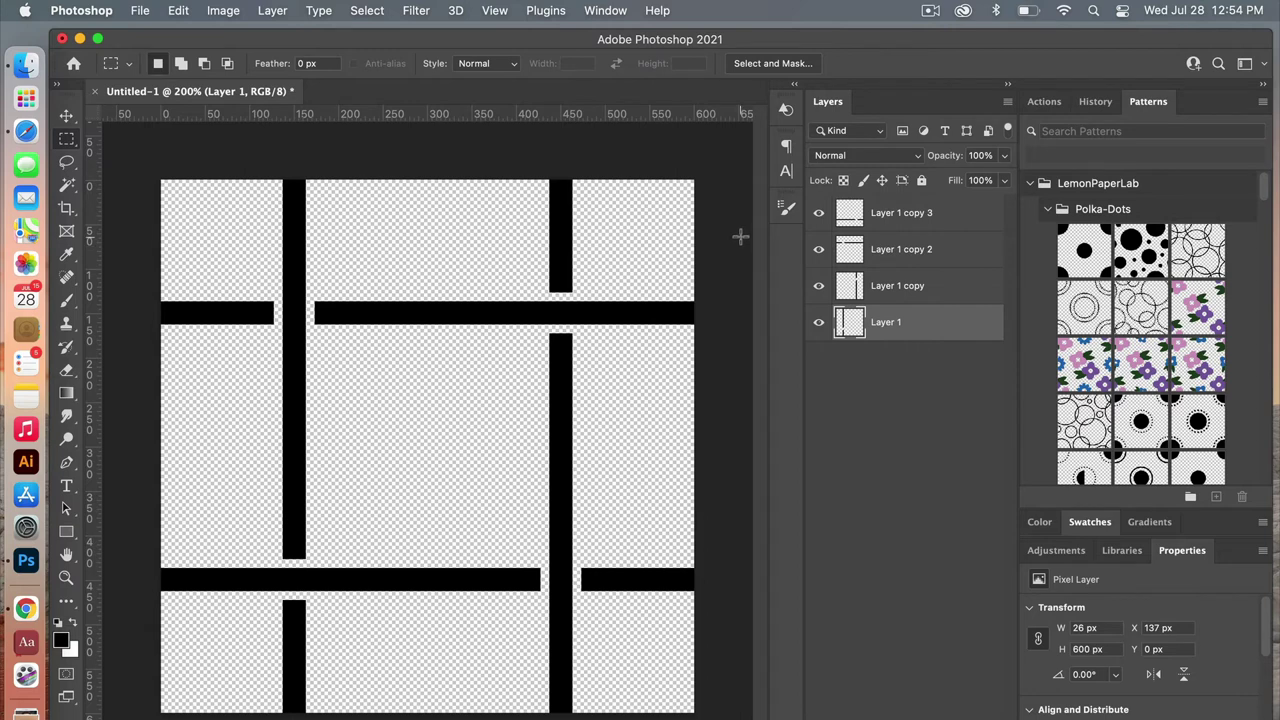
Zoom to 100% and turn on Pattern Preview to check how the tile repeats
key("super+minus")
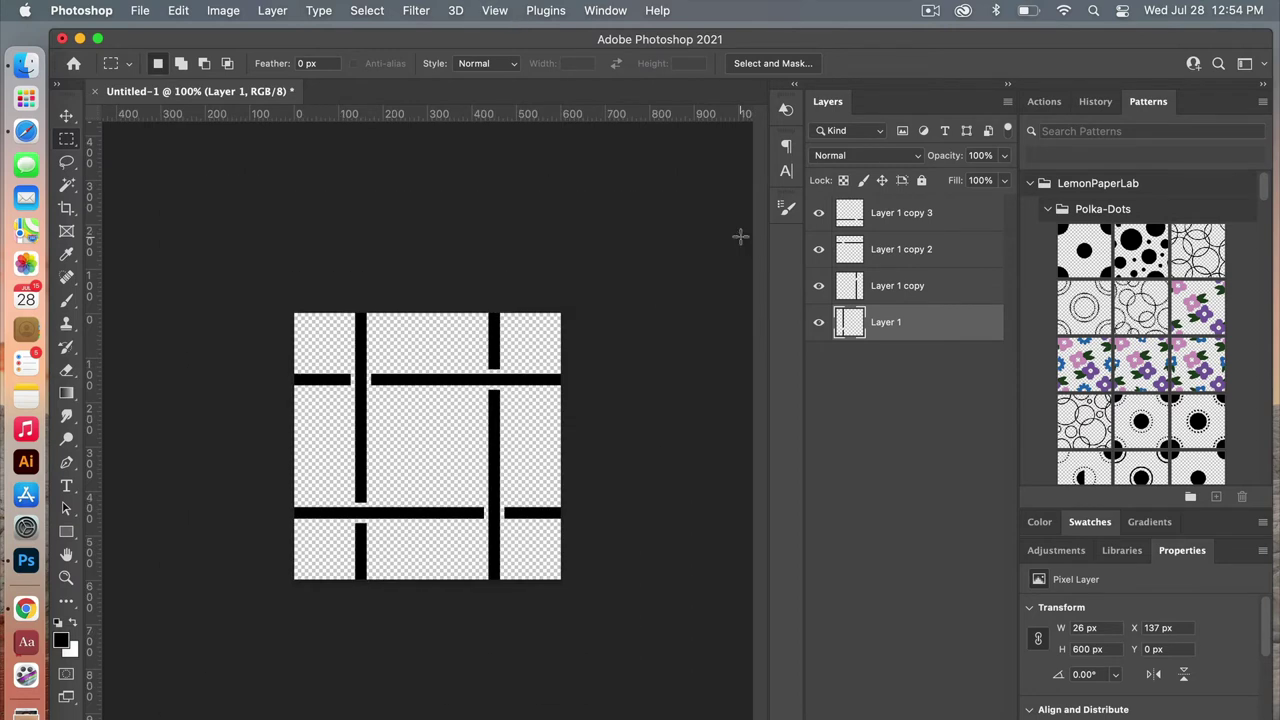
left_click(494, 11)
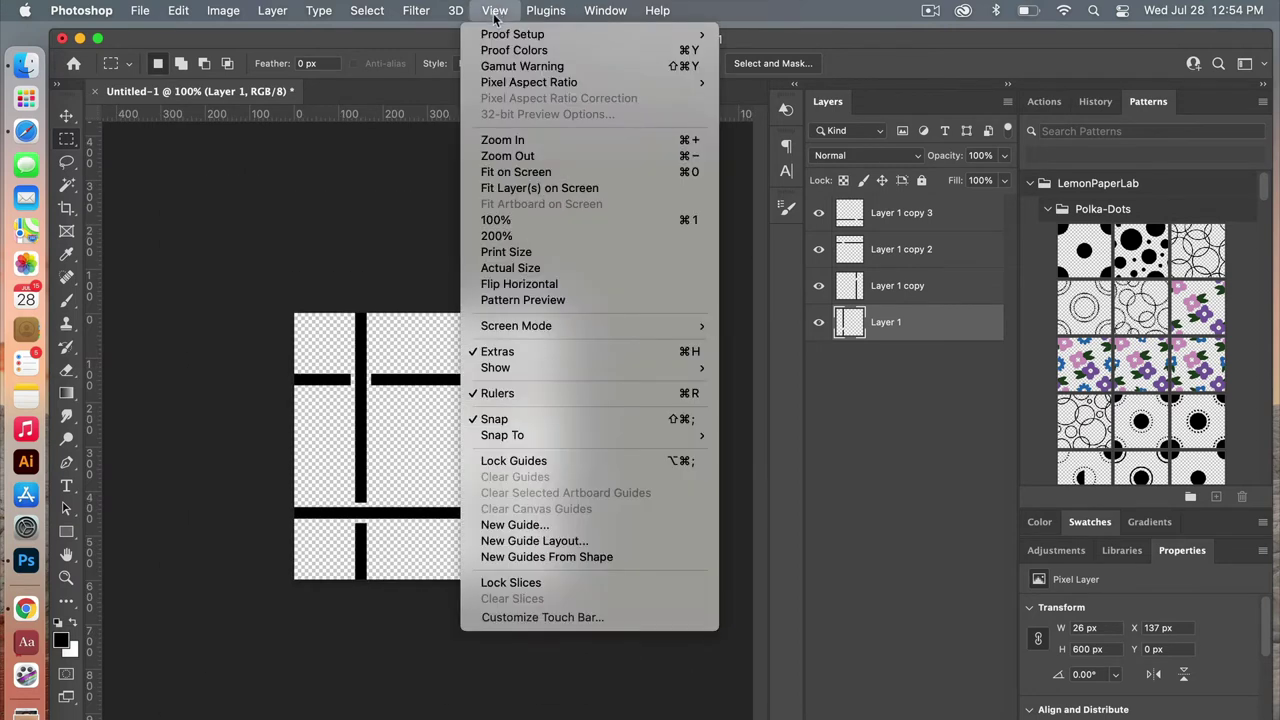
left_click(523, 300)
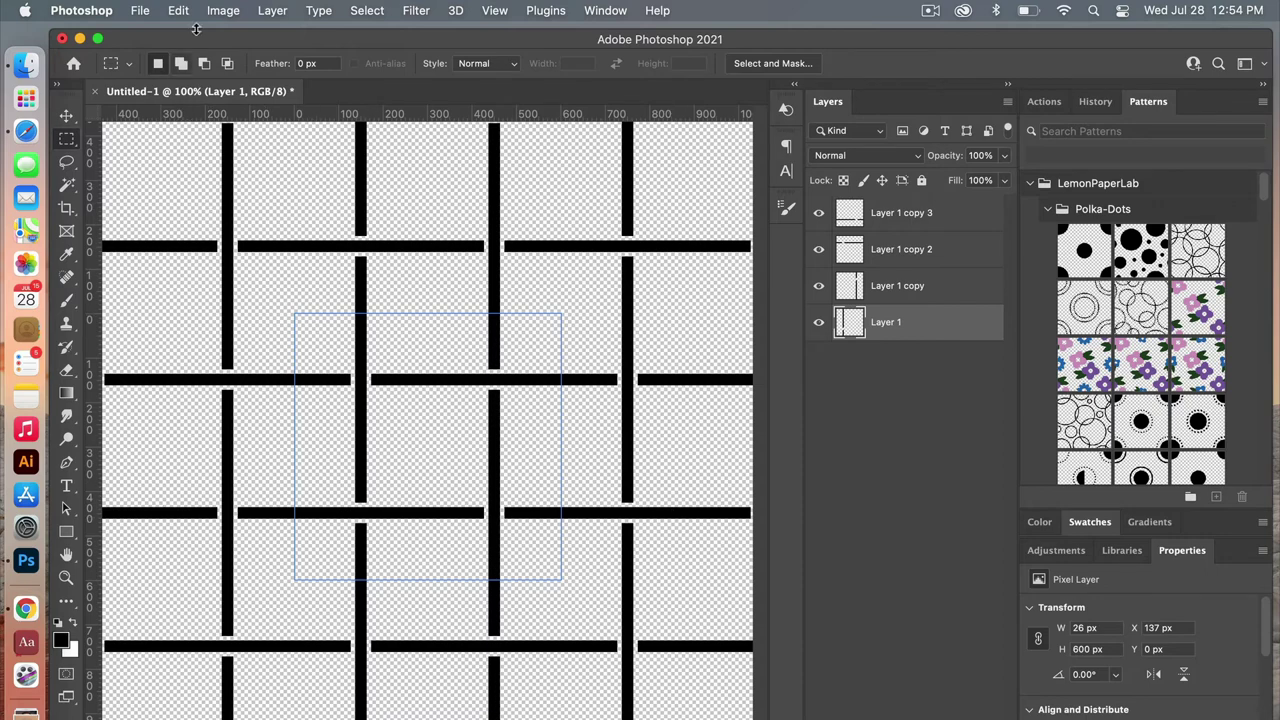
Define the woven tile as a pattern named Pattern 908
left_click(178, 11)
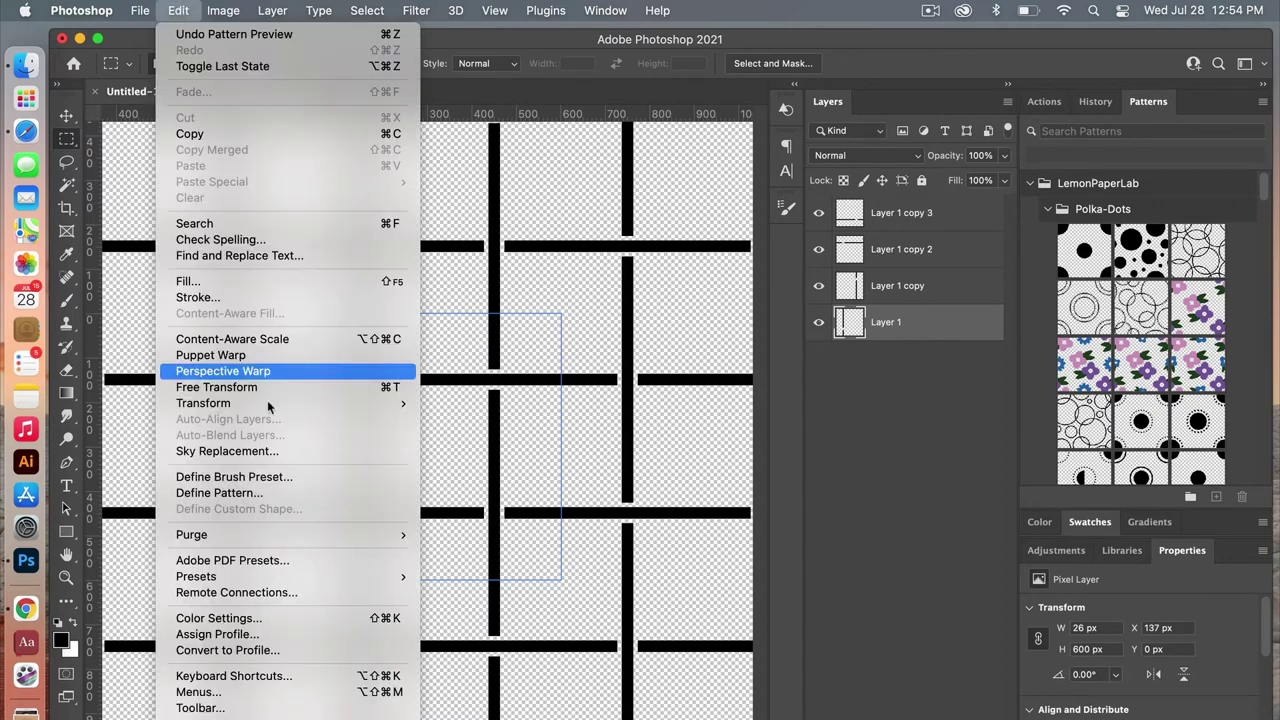
left_click(272, 494)
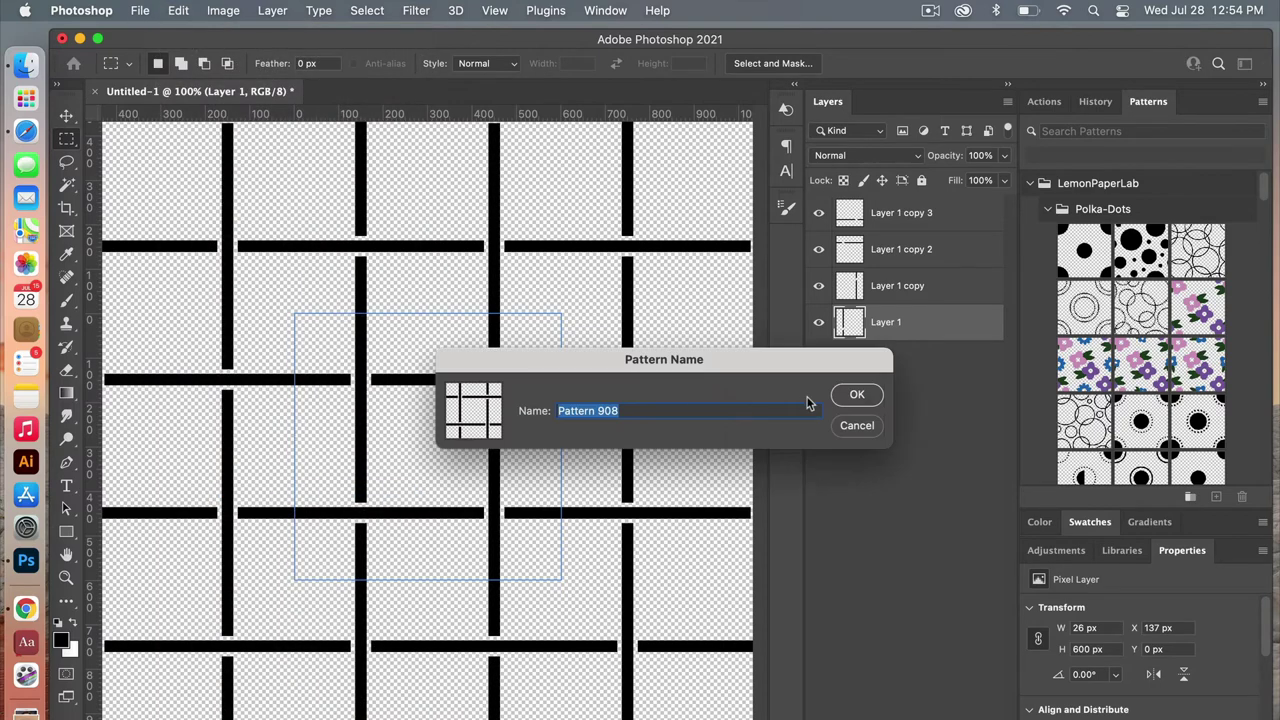
left_click(860, 395)
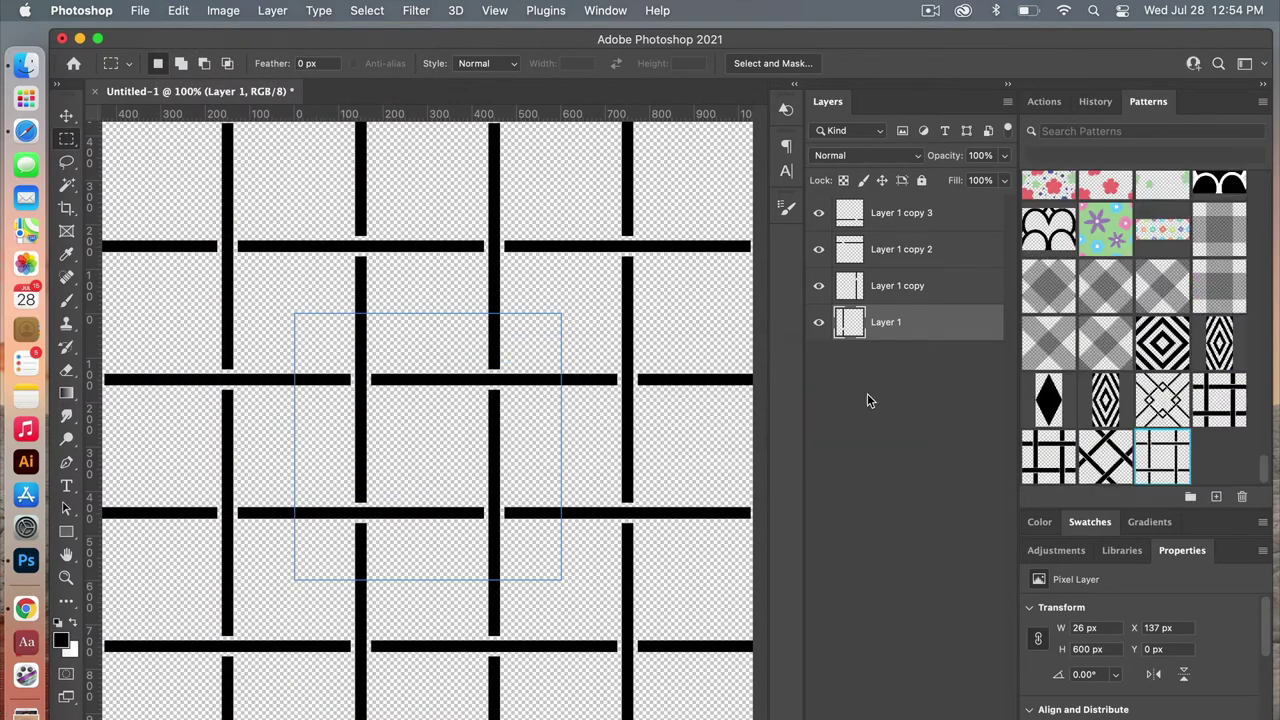
left_click(141, 11)
Create a blank 3600×3600 document and run the Pattern test action to build polka-dot fill layers
left_click(150, 34)
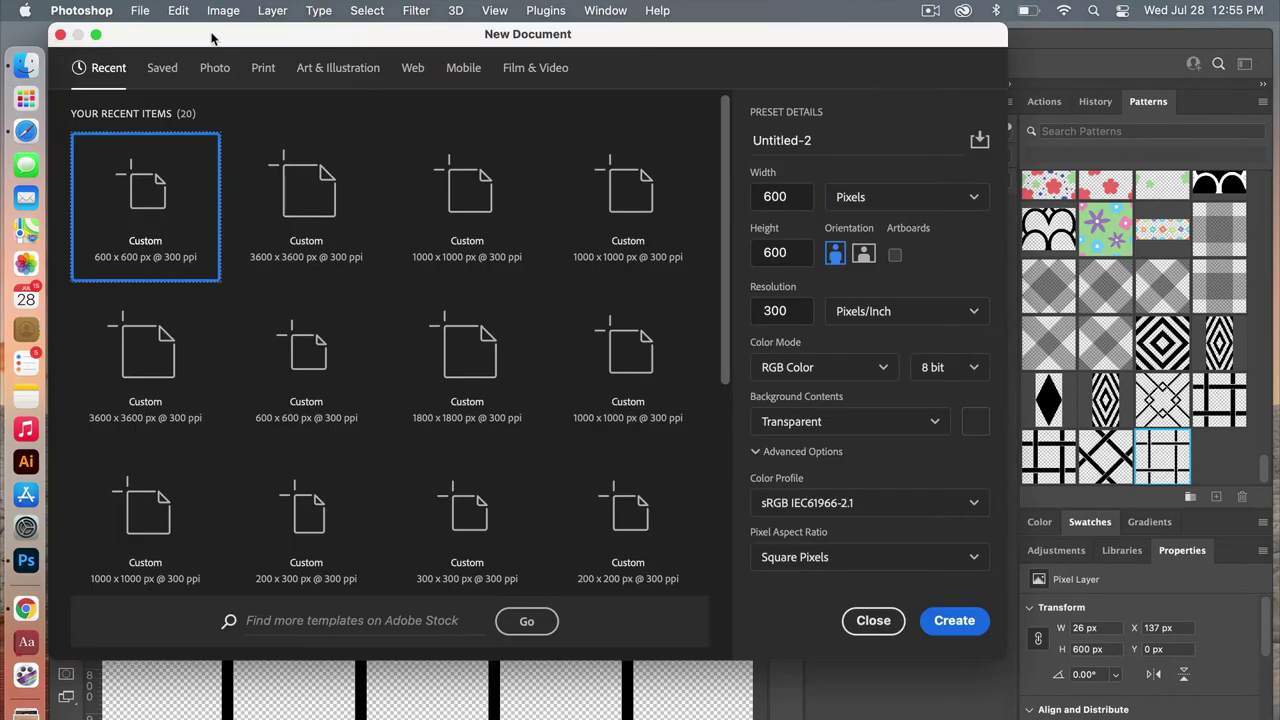
left_click(345, 188)
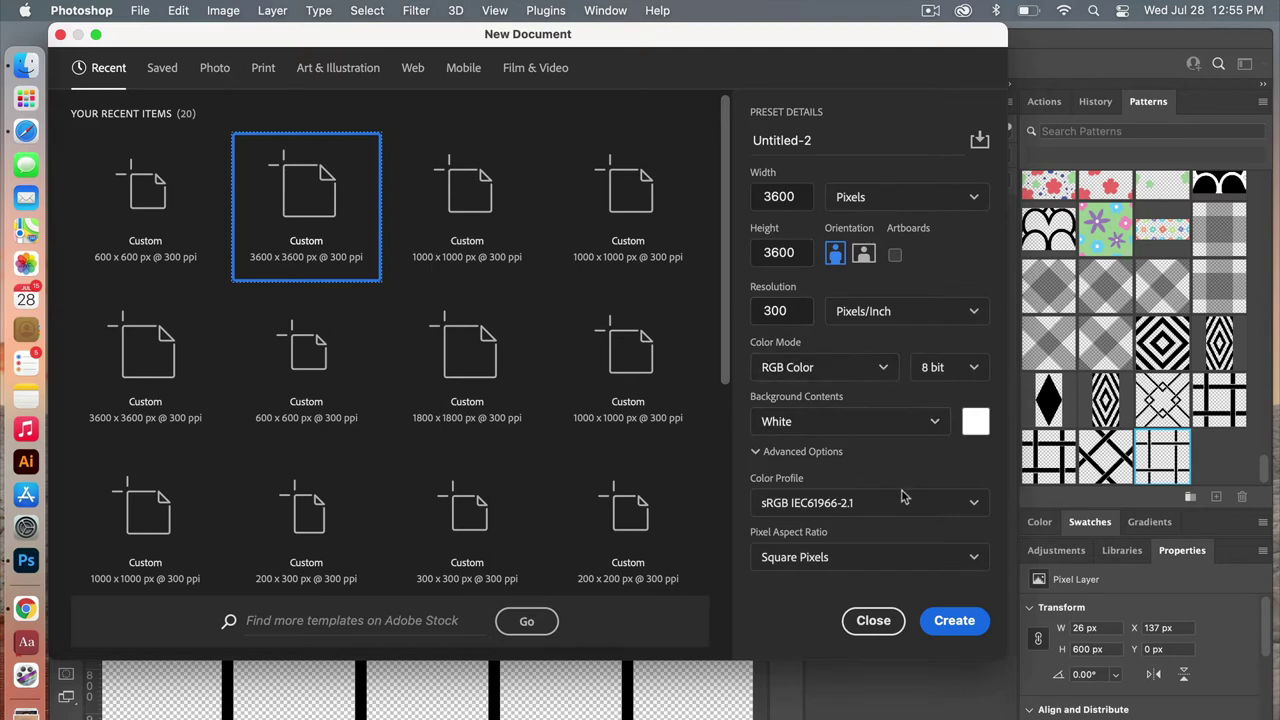
left_click(954, 621)
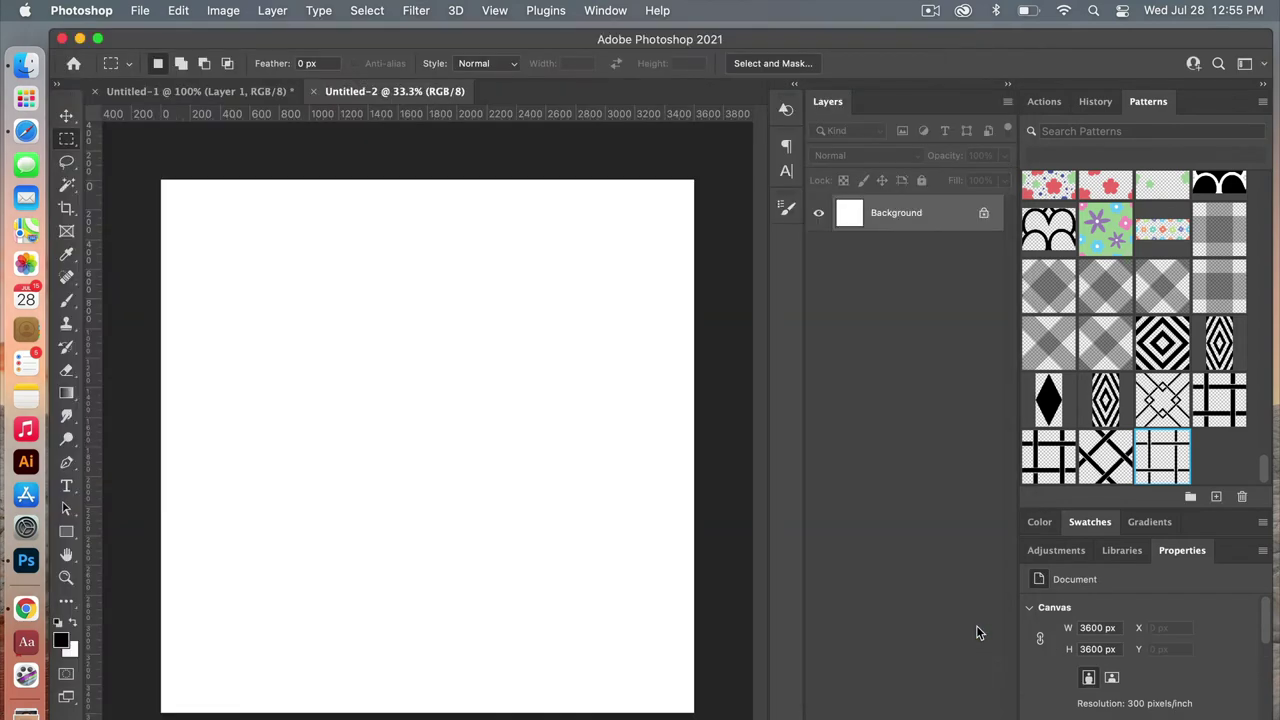
left_click(1044, 102)
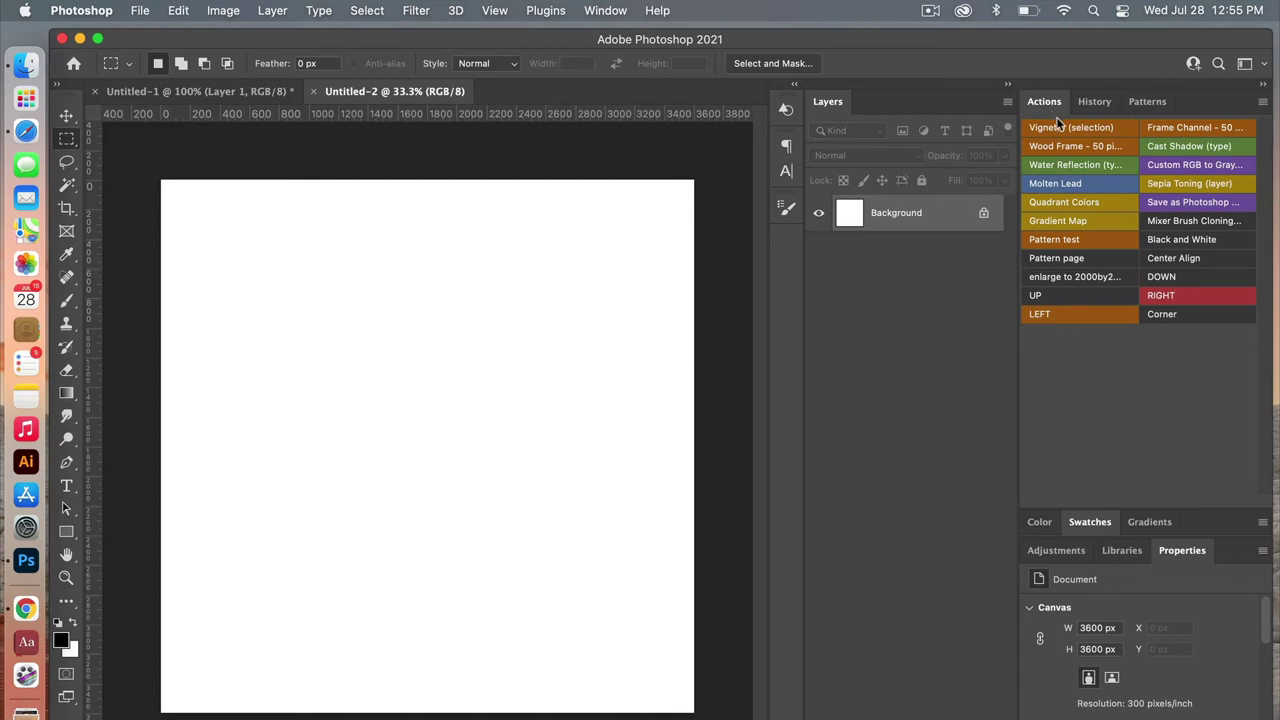
left_click(1082, 239)
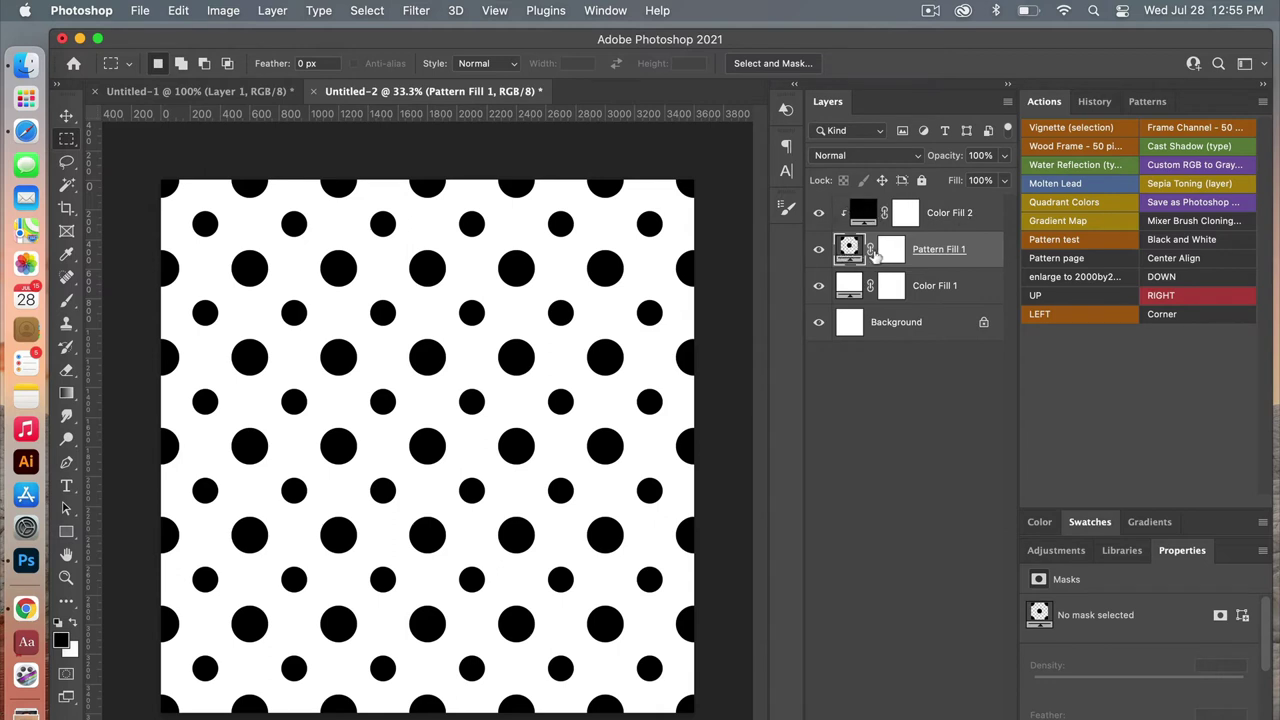
Switch Pattern Fill 1 to the woven Pattern 908 at 75% scale, snapped to origin
left_click(1147, 106)
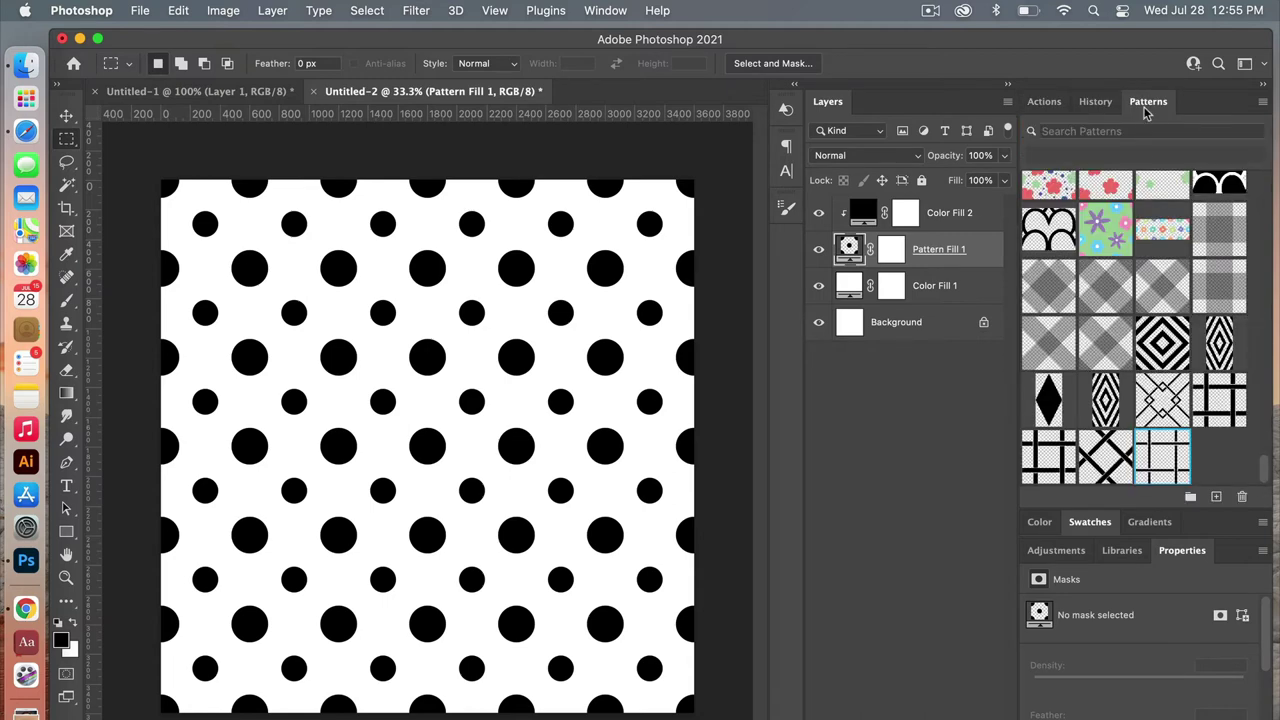
left_click(1164, 457)
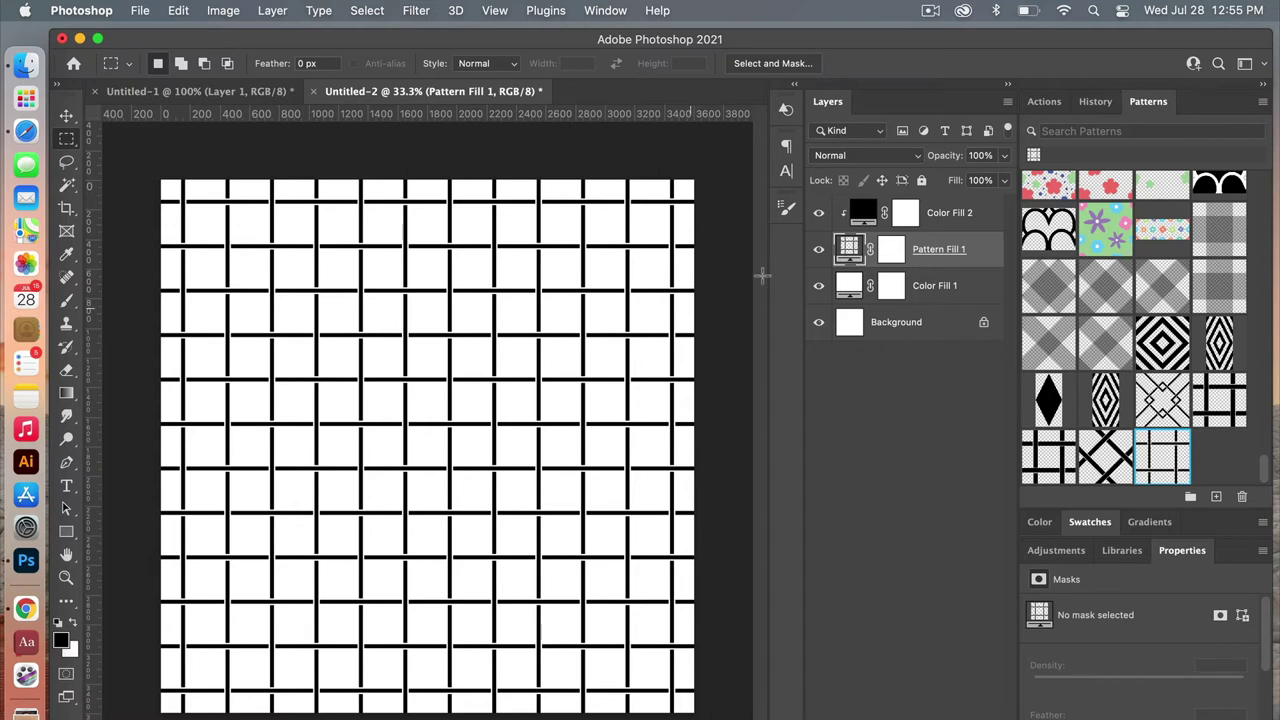
double_click(849, 249)
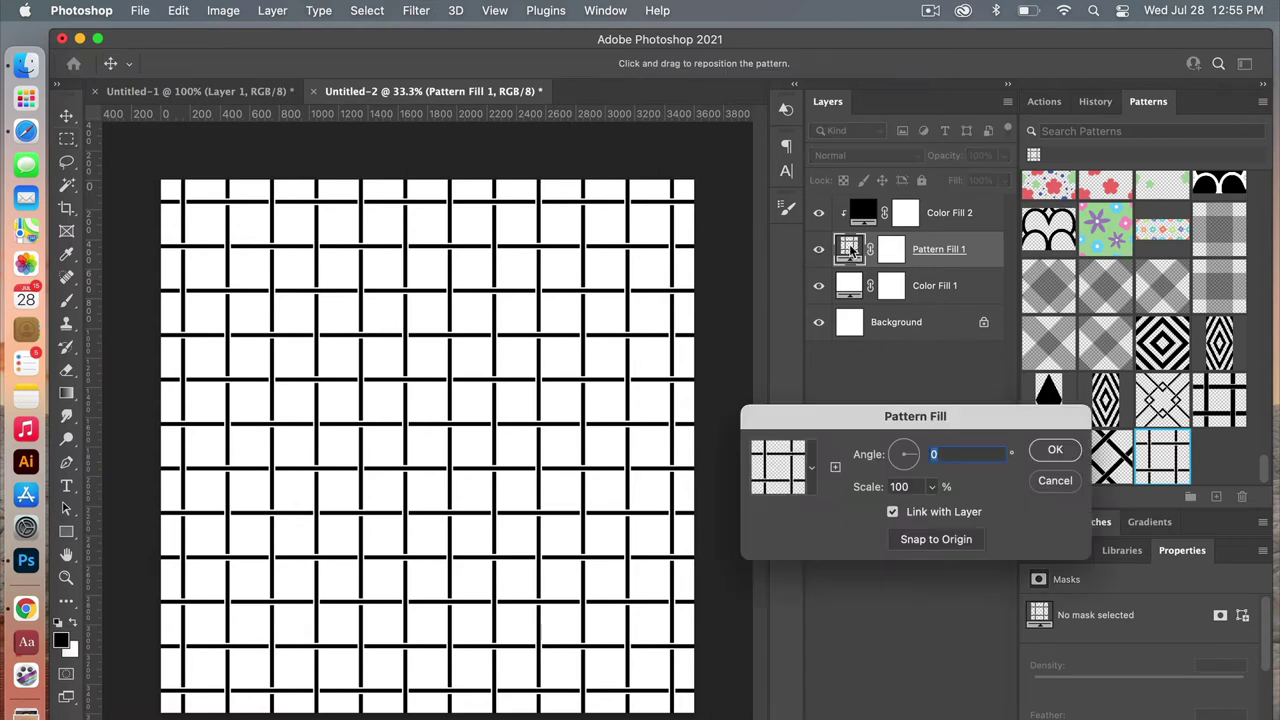
left_click_drag(846, 416, 822, 320)
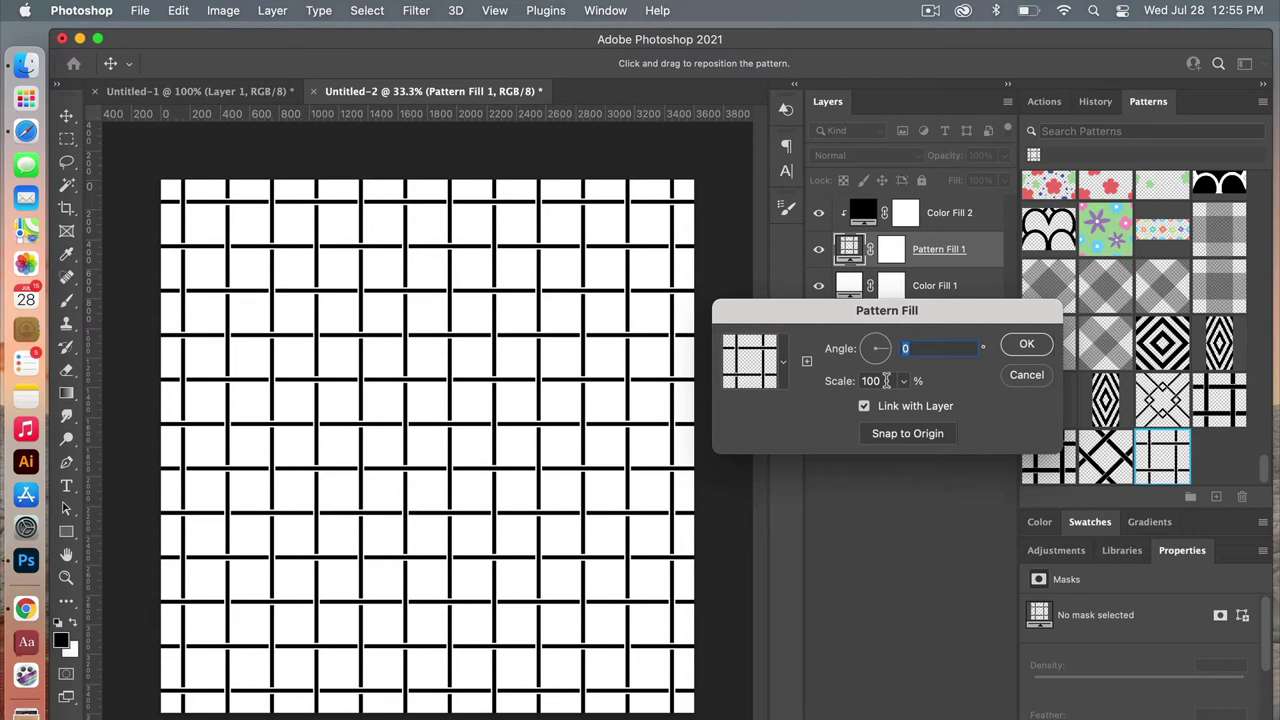
left_click(884, 384)
type("75")
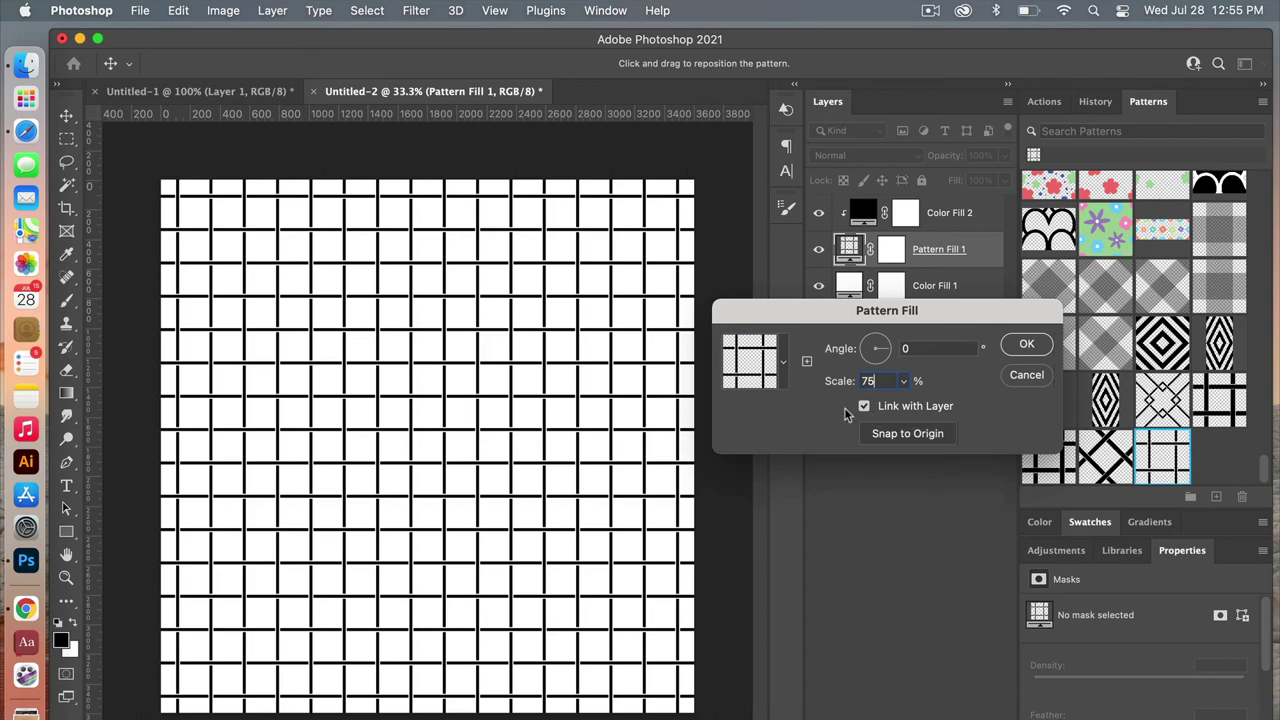
mouse_move(580, 420)
left_mouse_down()
mouse_move(508, 429)
mouse_move(480, 400)
mouse_move(558, 440)
mouse_move(551, 460)
mouse_move(561, 435)
left_mouse_up()
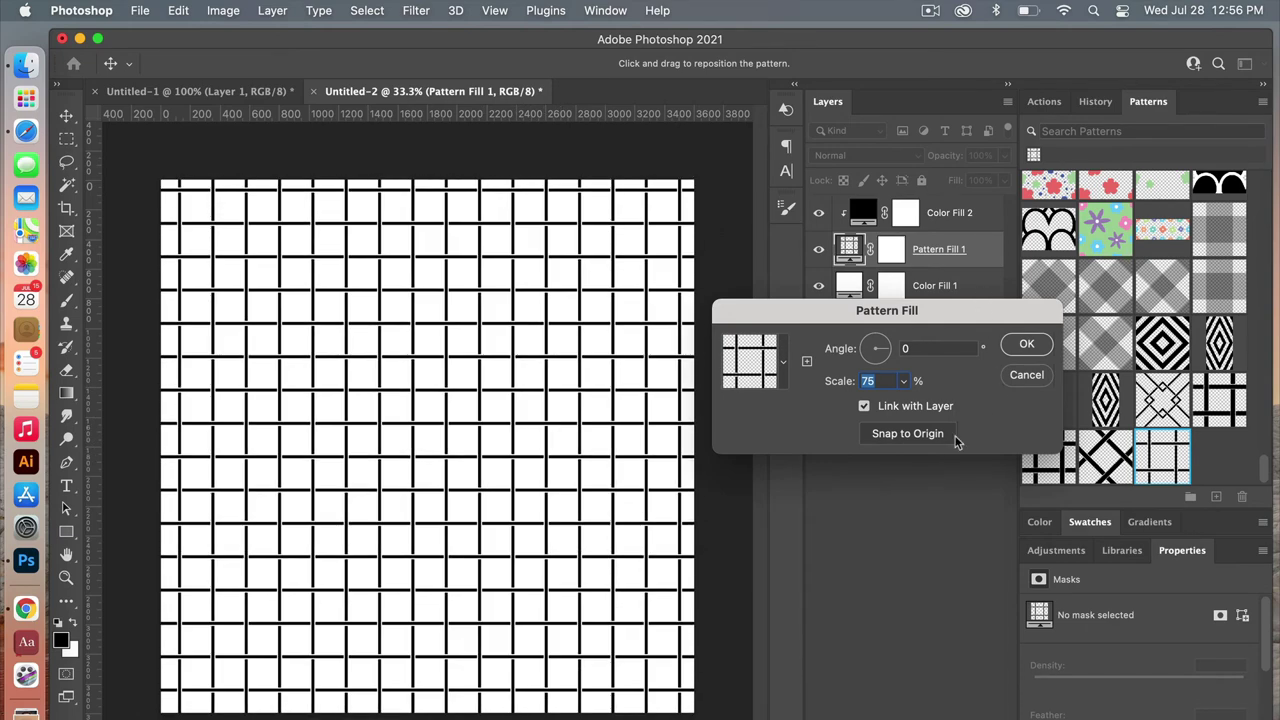
left_click(908, 434)
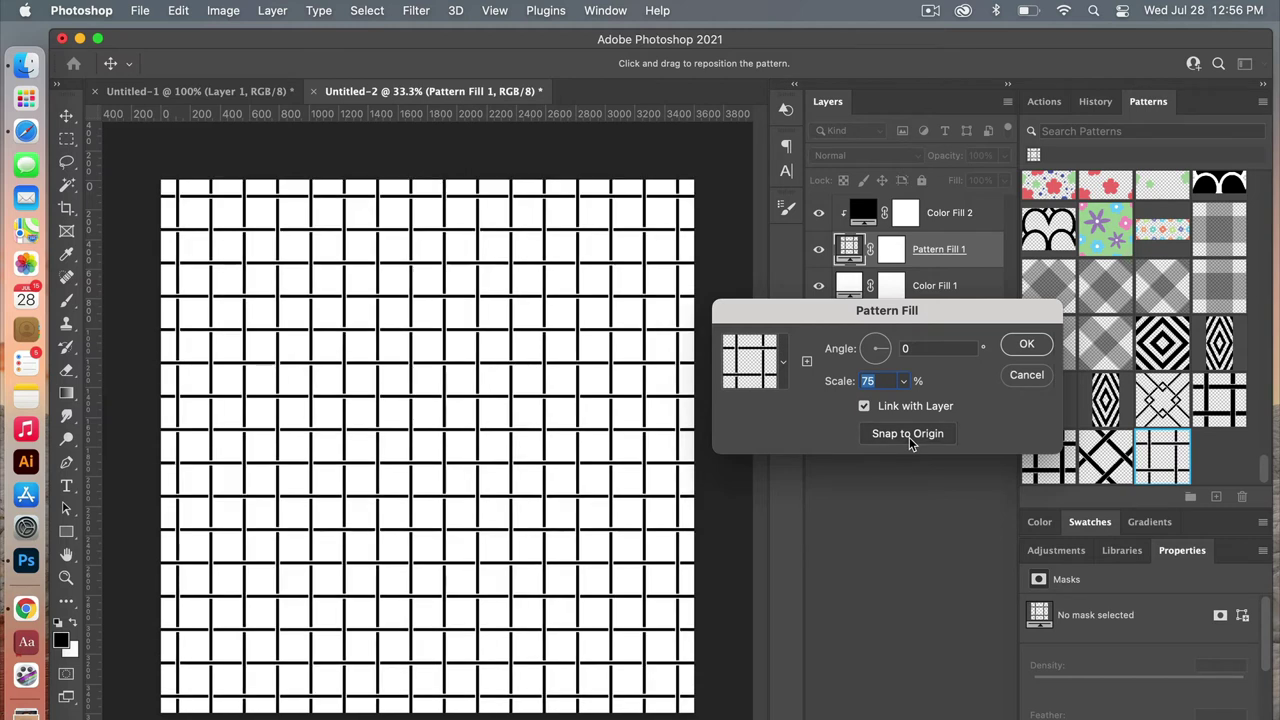
left_click(1027, 346)
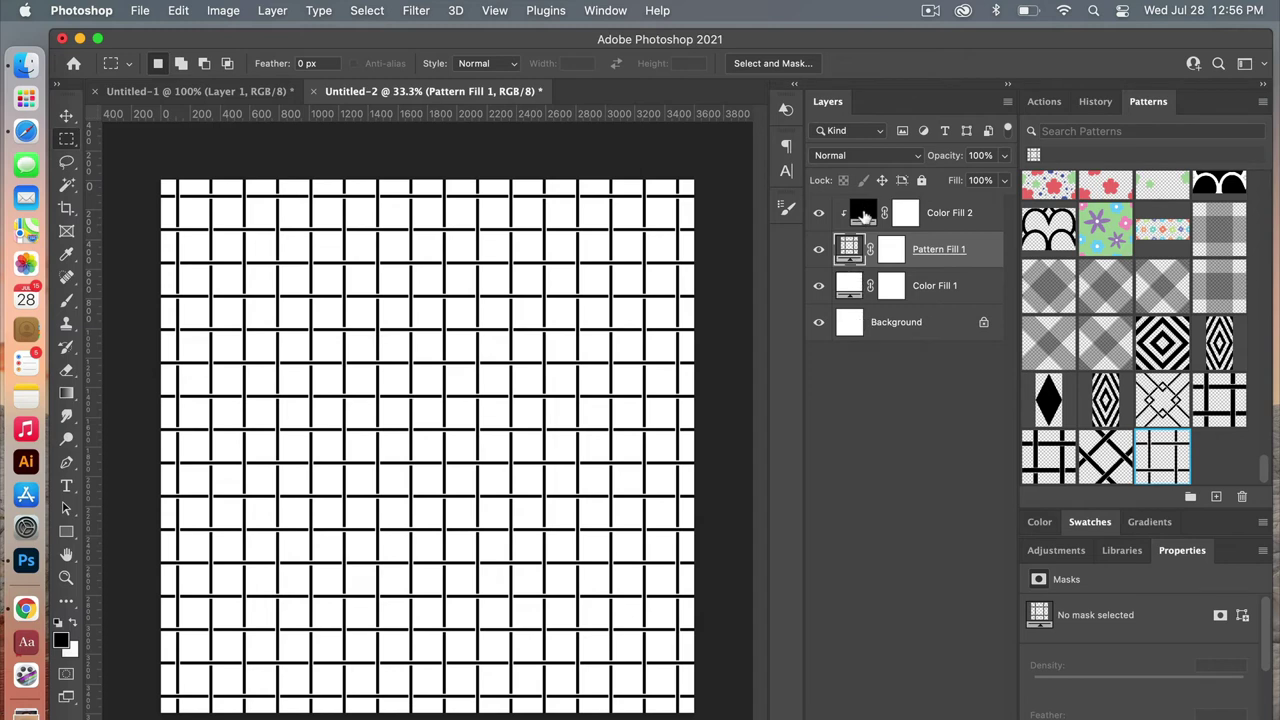
Make Color Fill 2, the lattice strands, light blue #7186ba
double_click(864, 213)
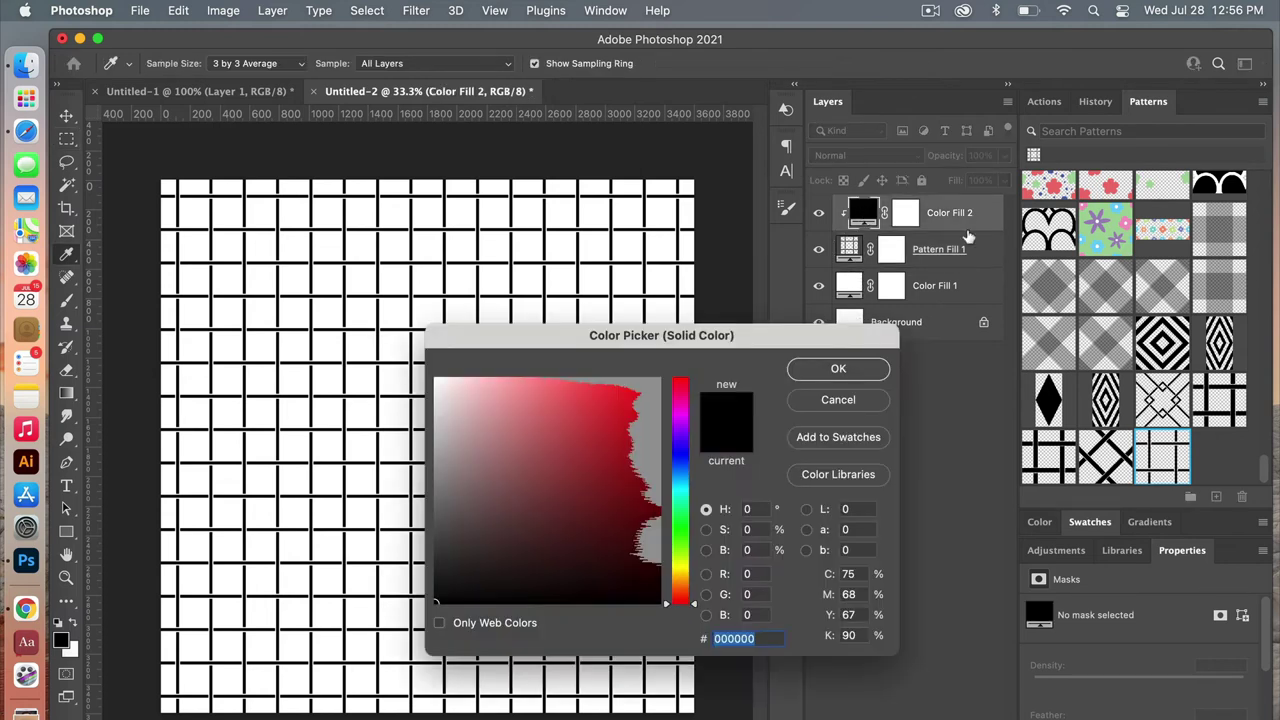
left_click(680, 468)
left_click(522, 438)
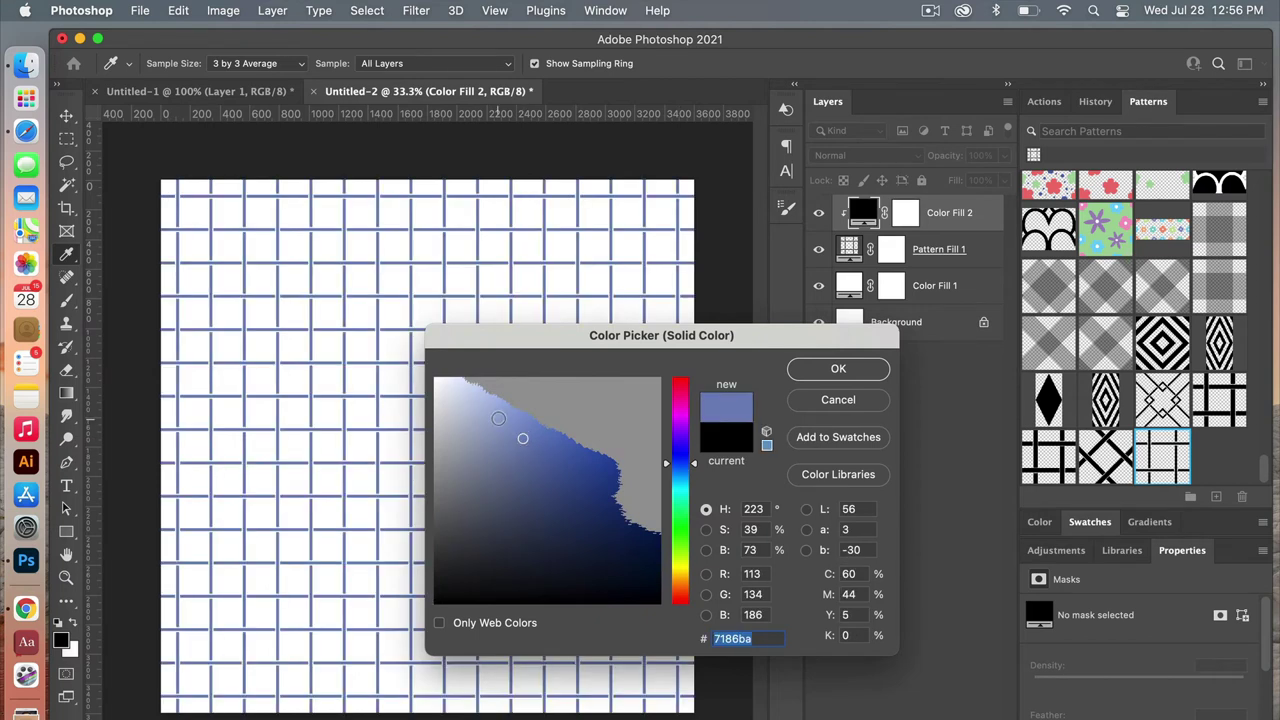
left_click(838, 368)
Set the Color Fill 1 background to dark blue #52529a
left_click(848, 287)
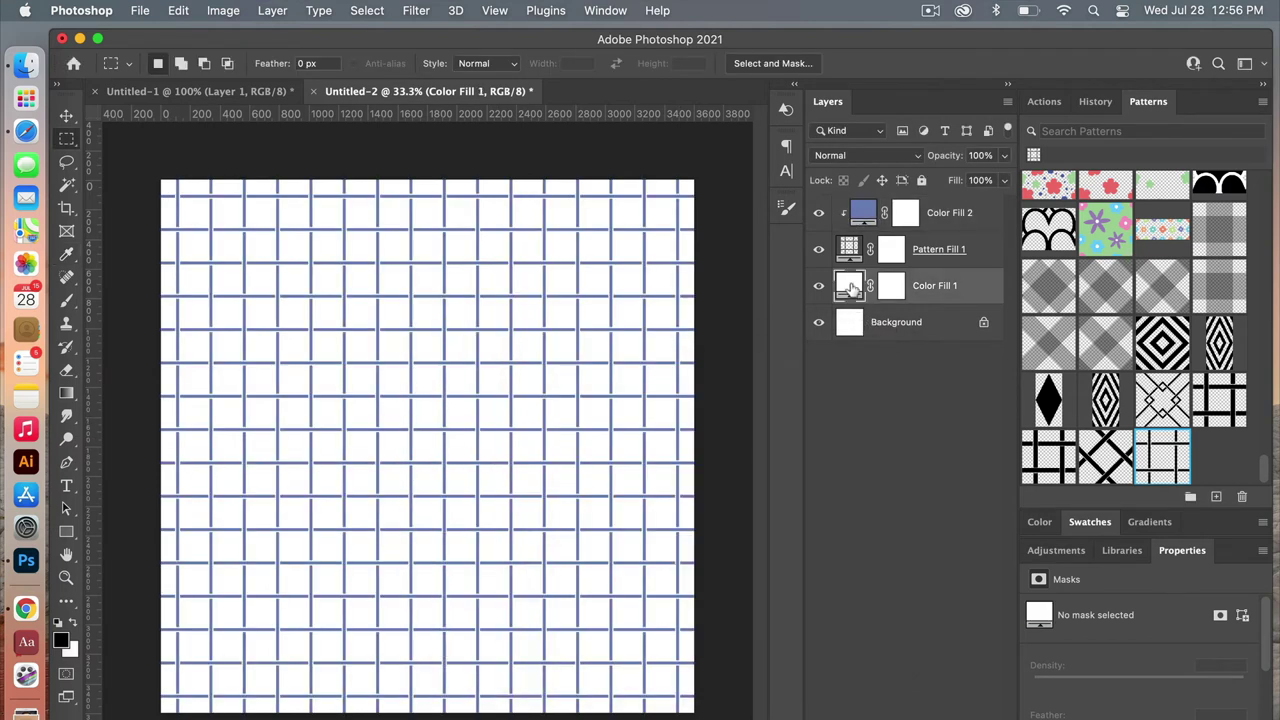
double_click(848, 287)
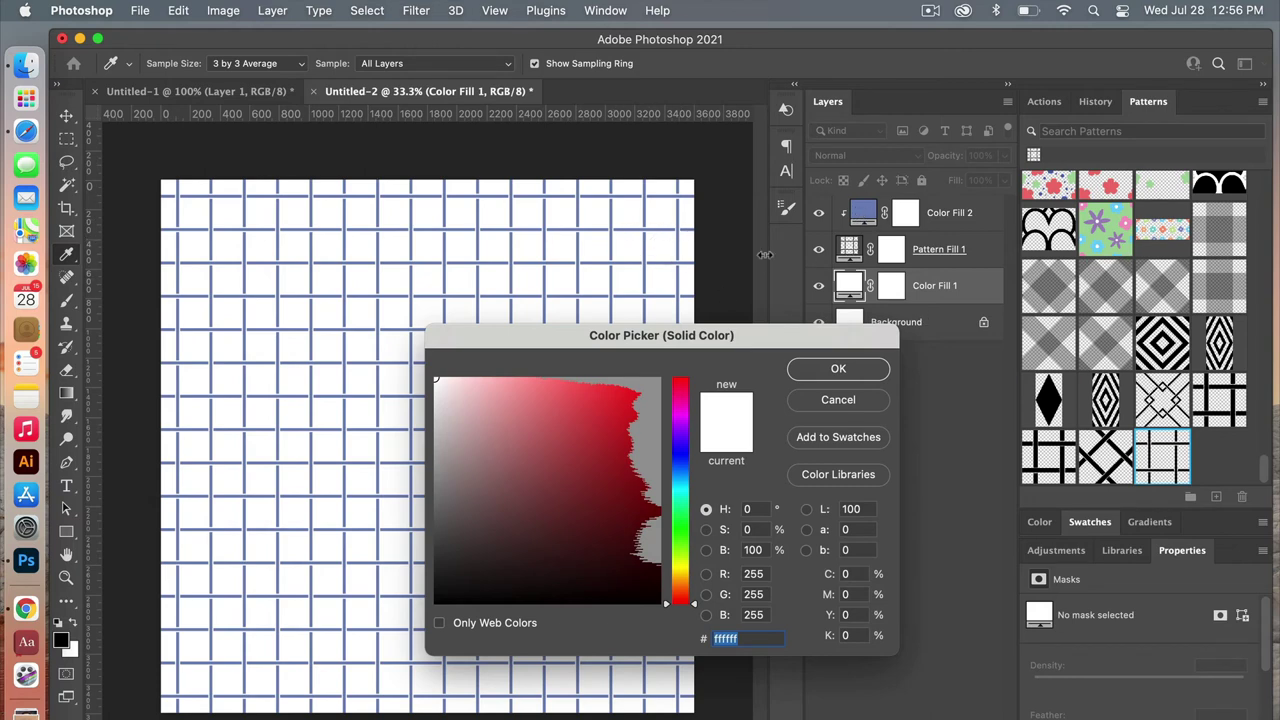
left_click(685, 457)
left_click(499, 453)
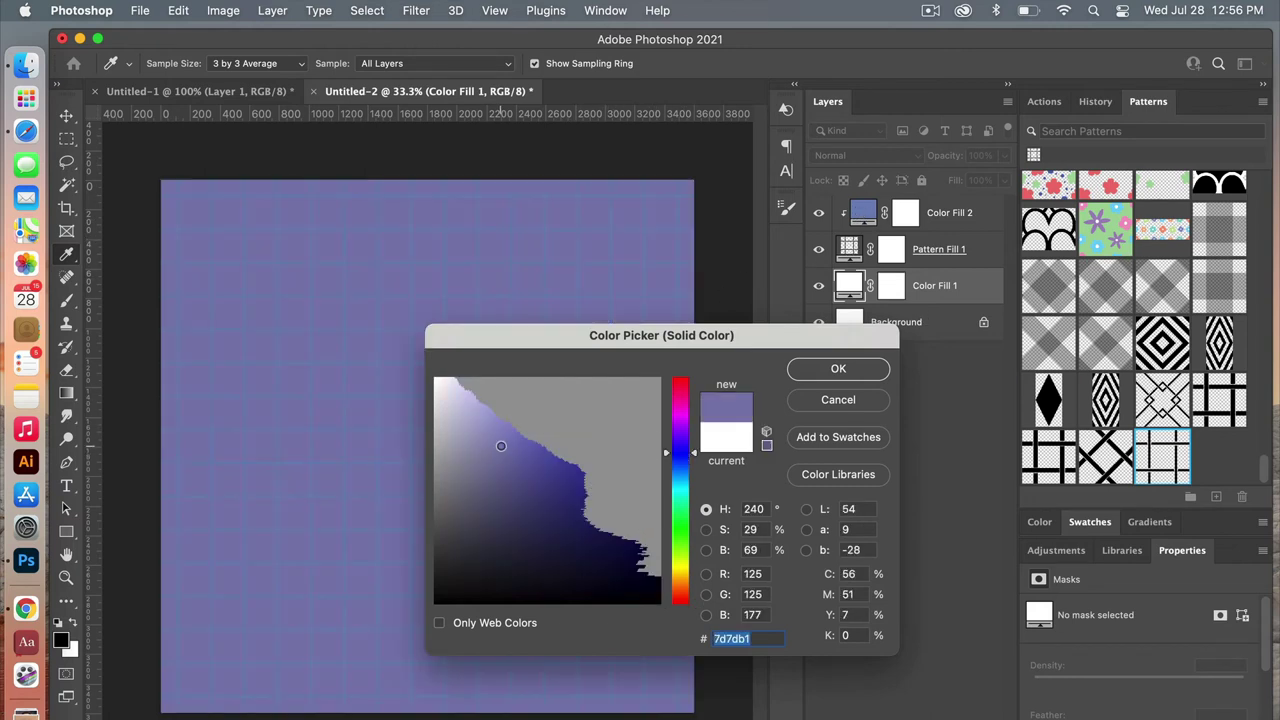
left_click(540, 467)
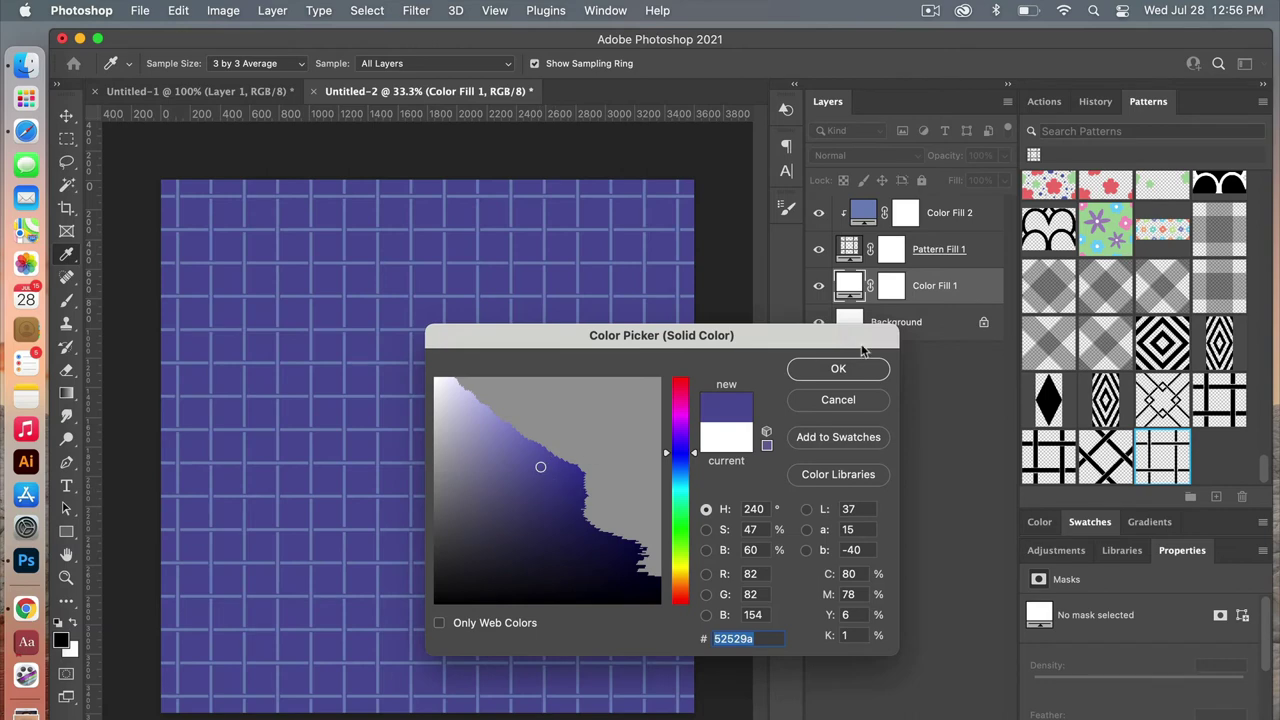
left_click(840, 368)
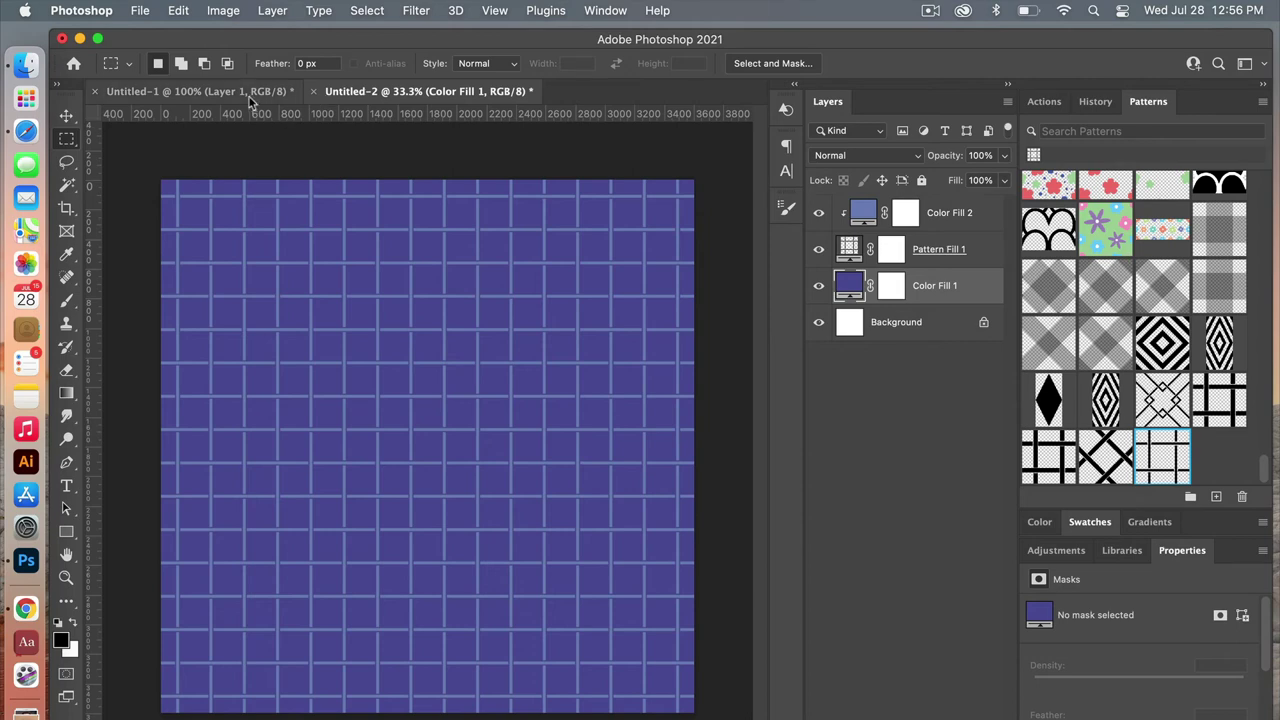
Return to Untitled-1 and turn off Pattern Preview to show a single tile
left_click(200, 91)
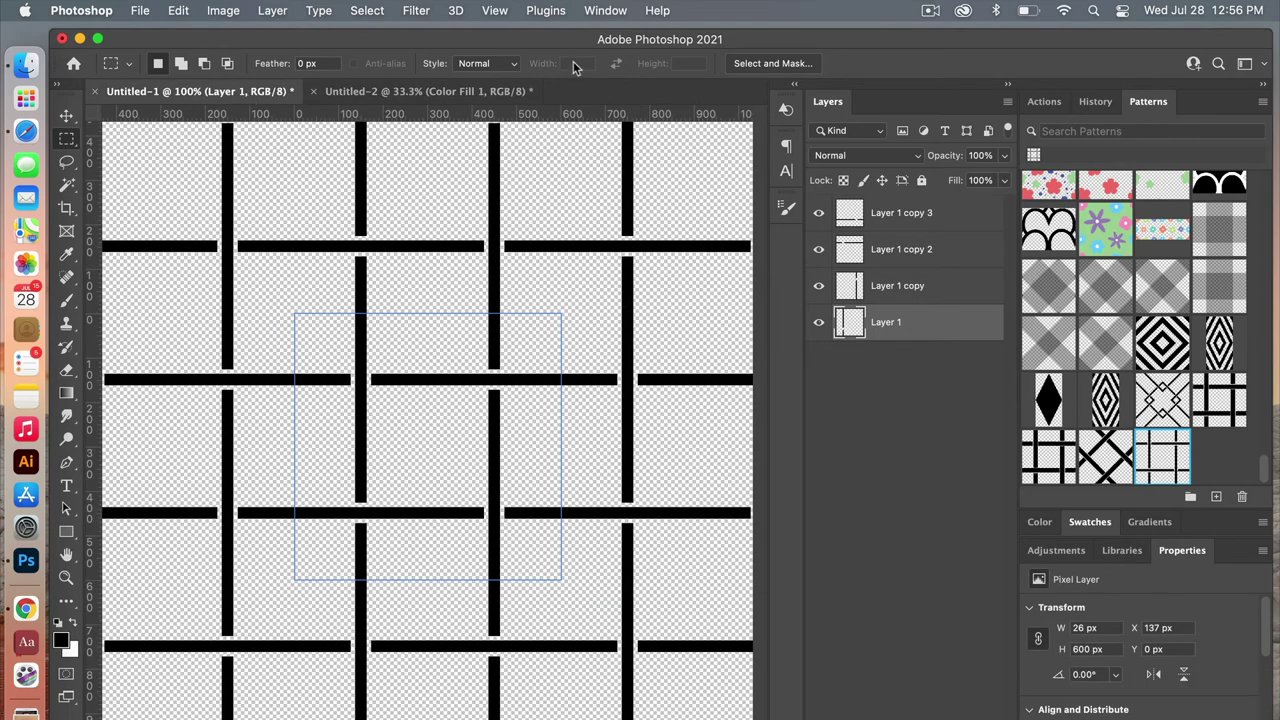
left_click(494, 10)
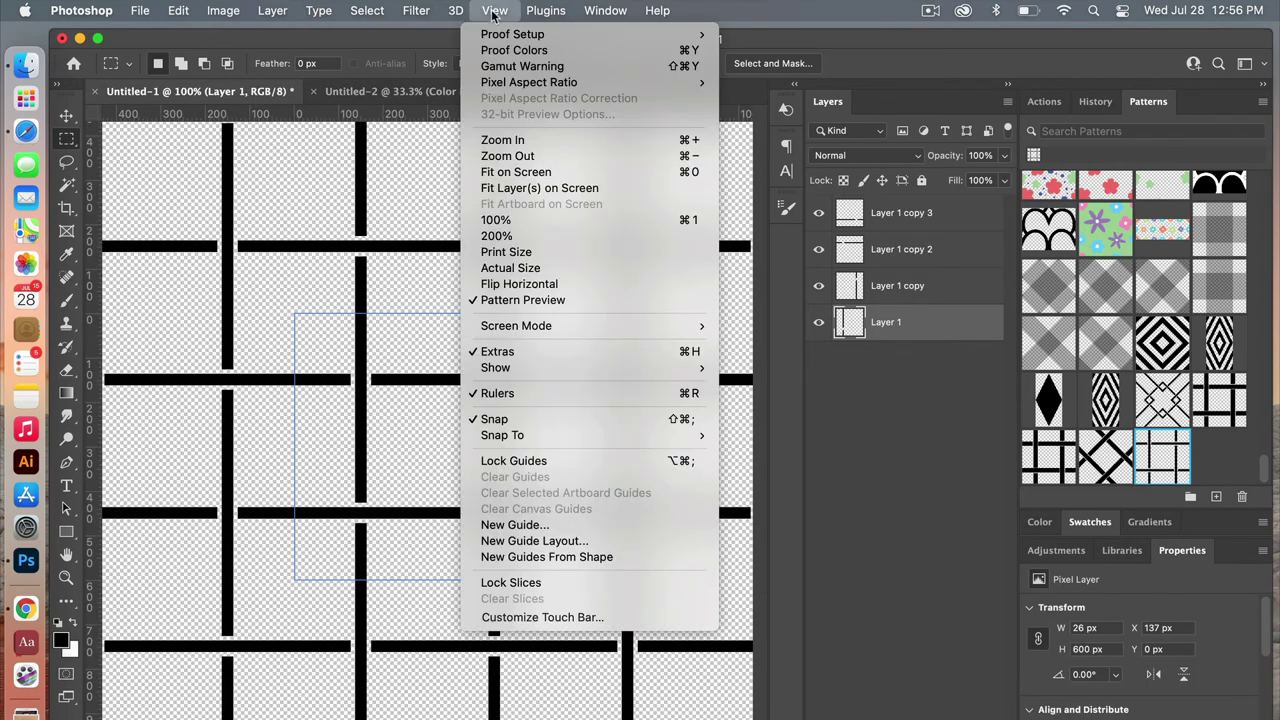
left_click(589, 299)
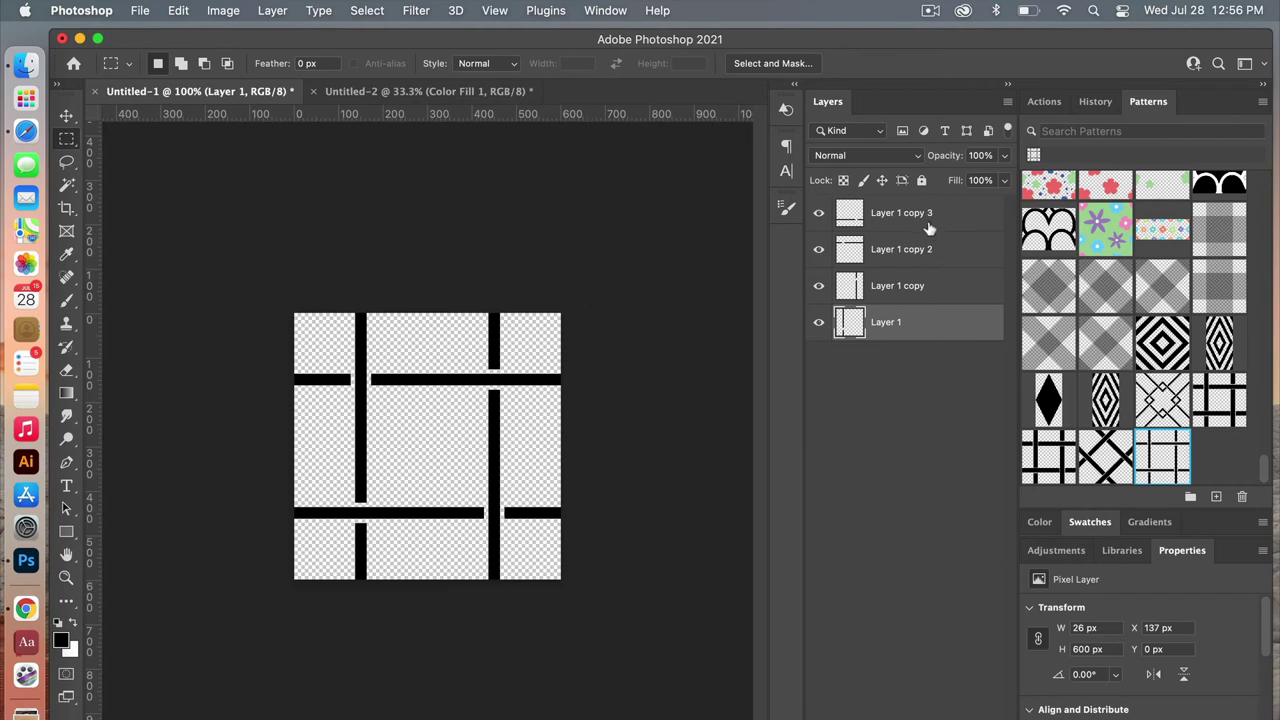
Group the four strip layers into Group 1 and duplicate it as Group 1 copy
left_click(956, 220)
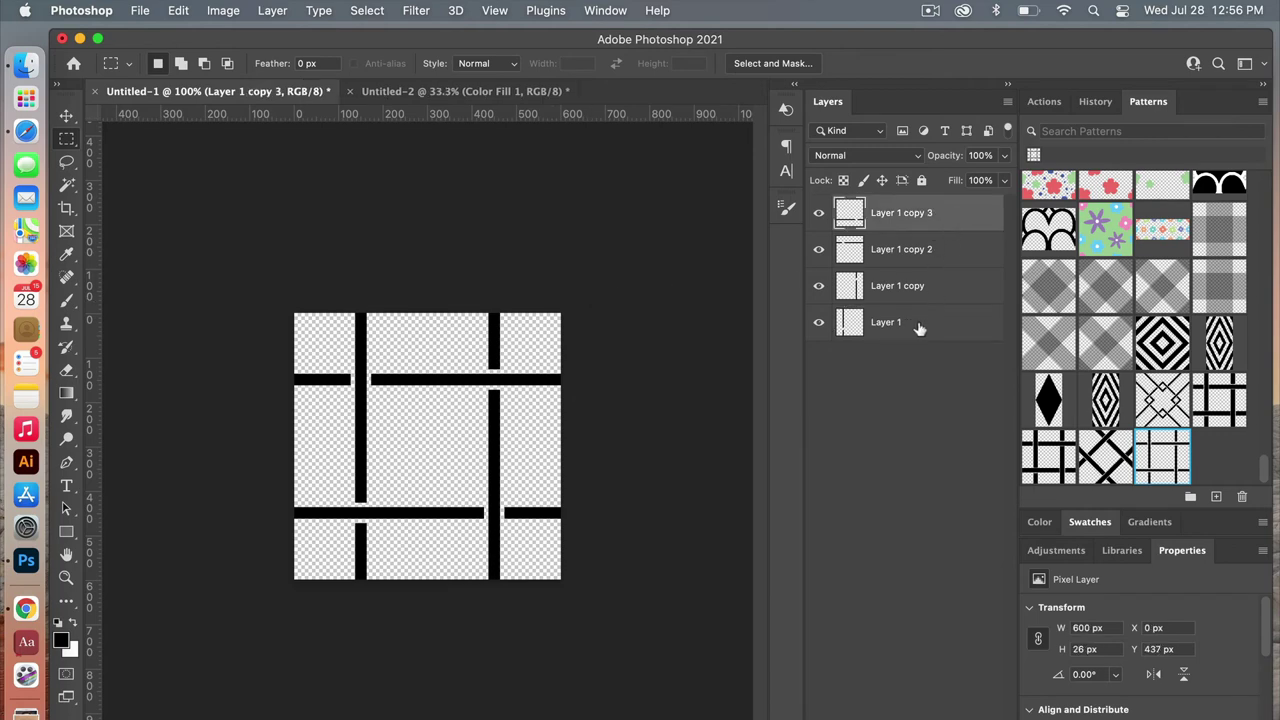
left_click(919, 322, "shift")
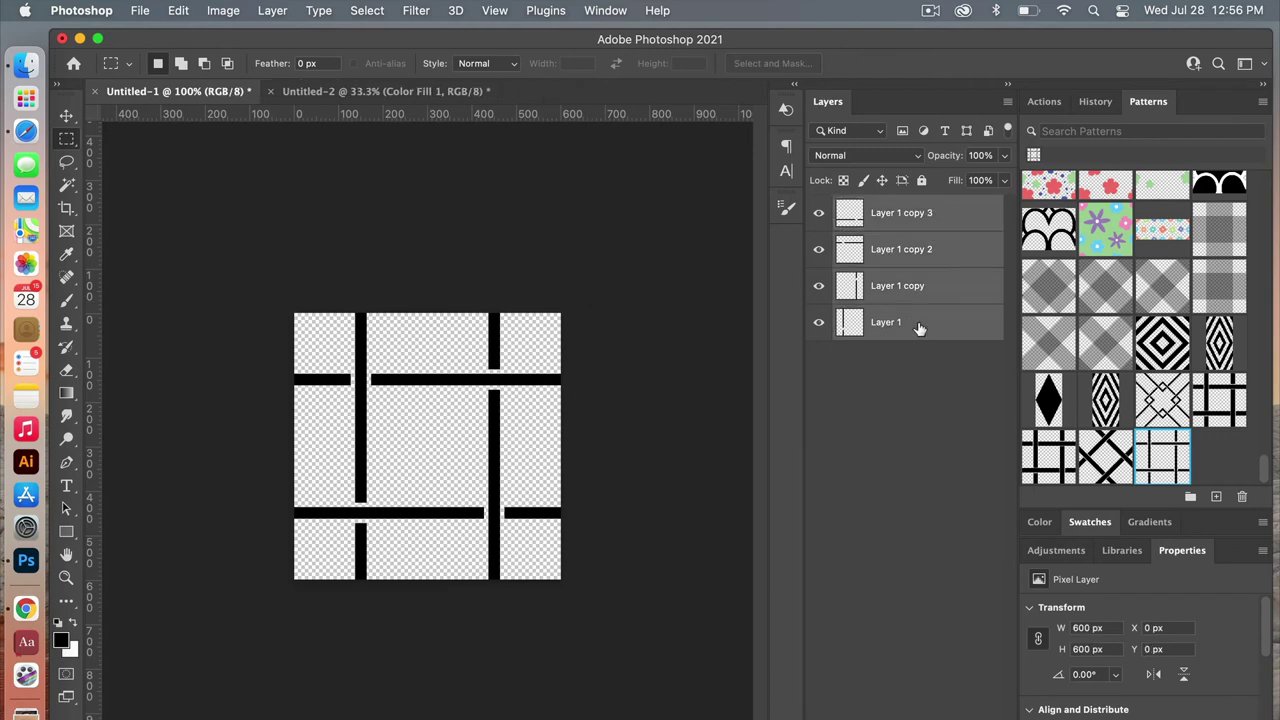
key("super+g")
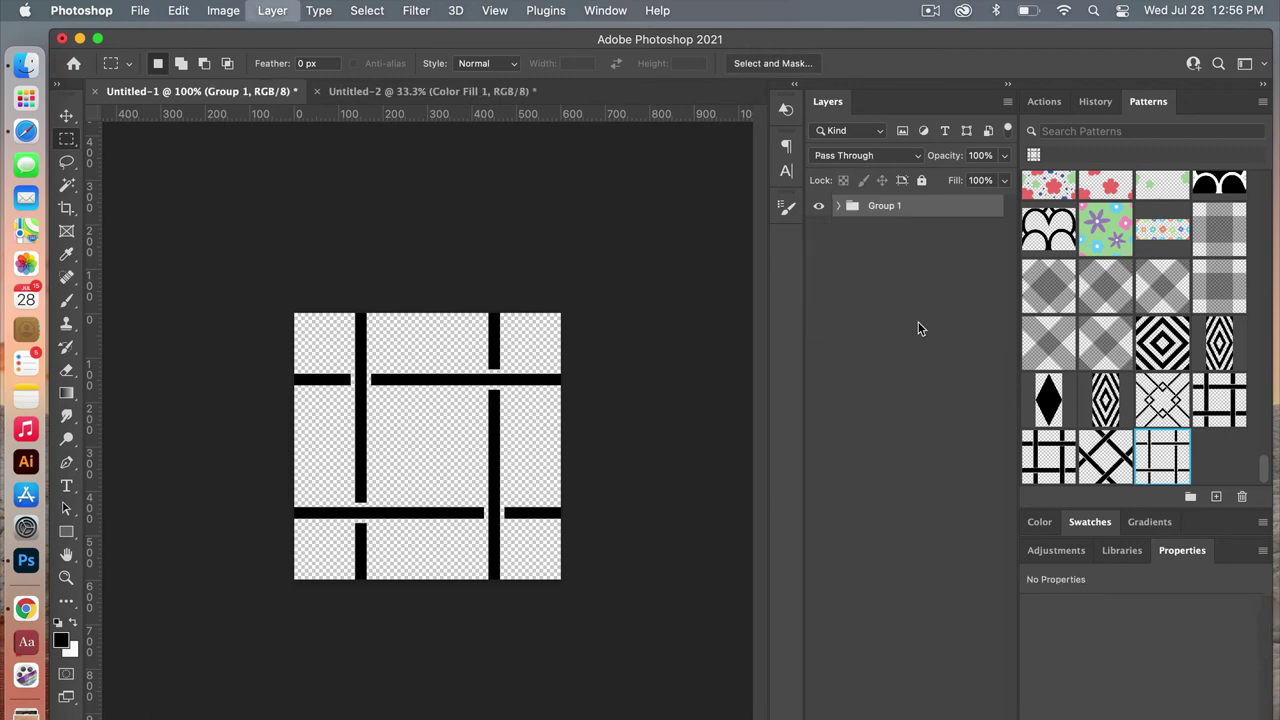
right_click(892, 206)
left_click(948, 278)
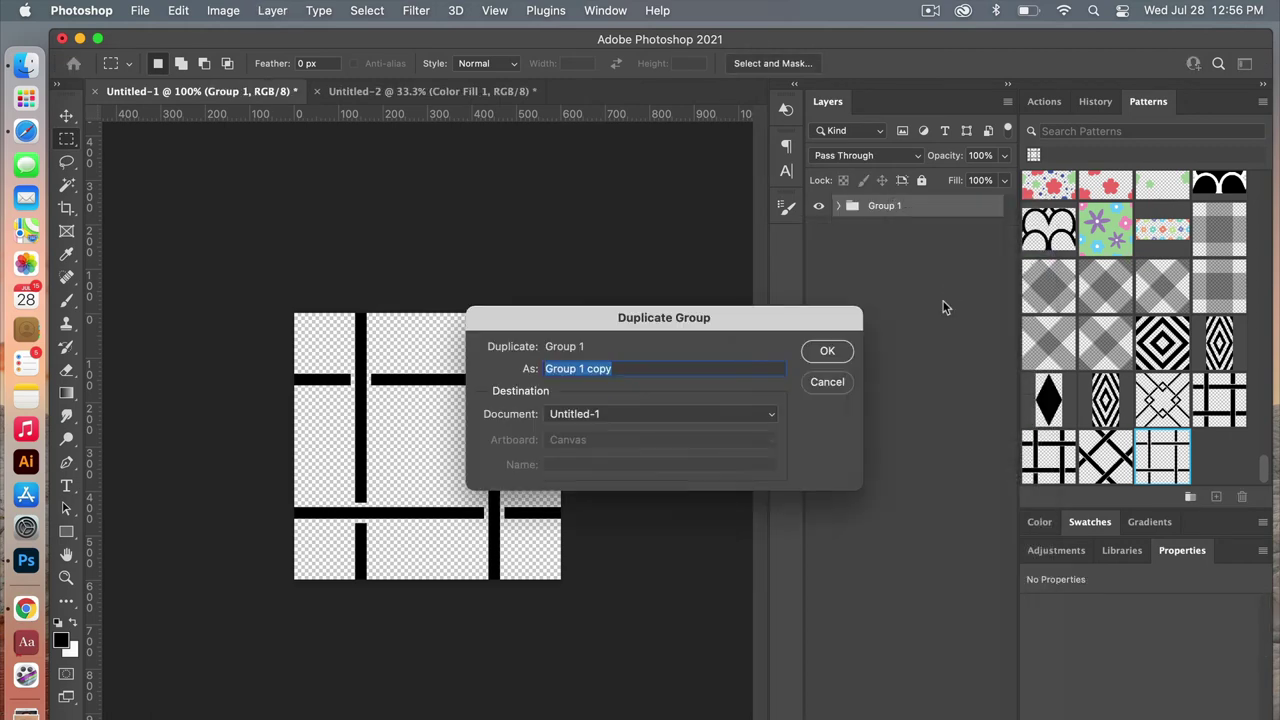
left_click(827, 353)
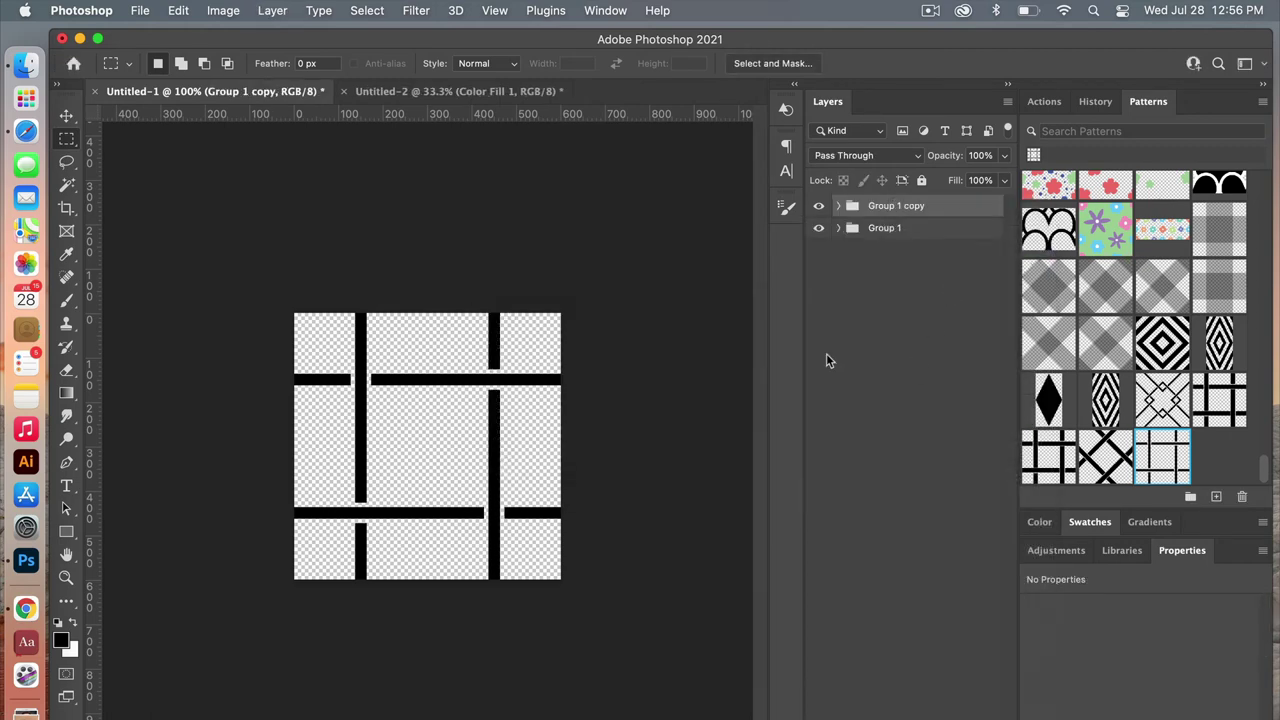
Expand Group 1 copy and select its four line layers, Layer 1 copy 3 through Layer 1
left_click(839, 206)
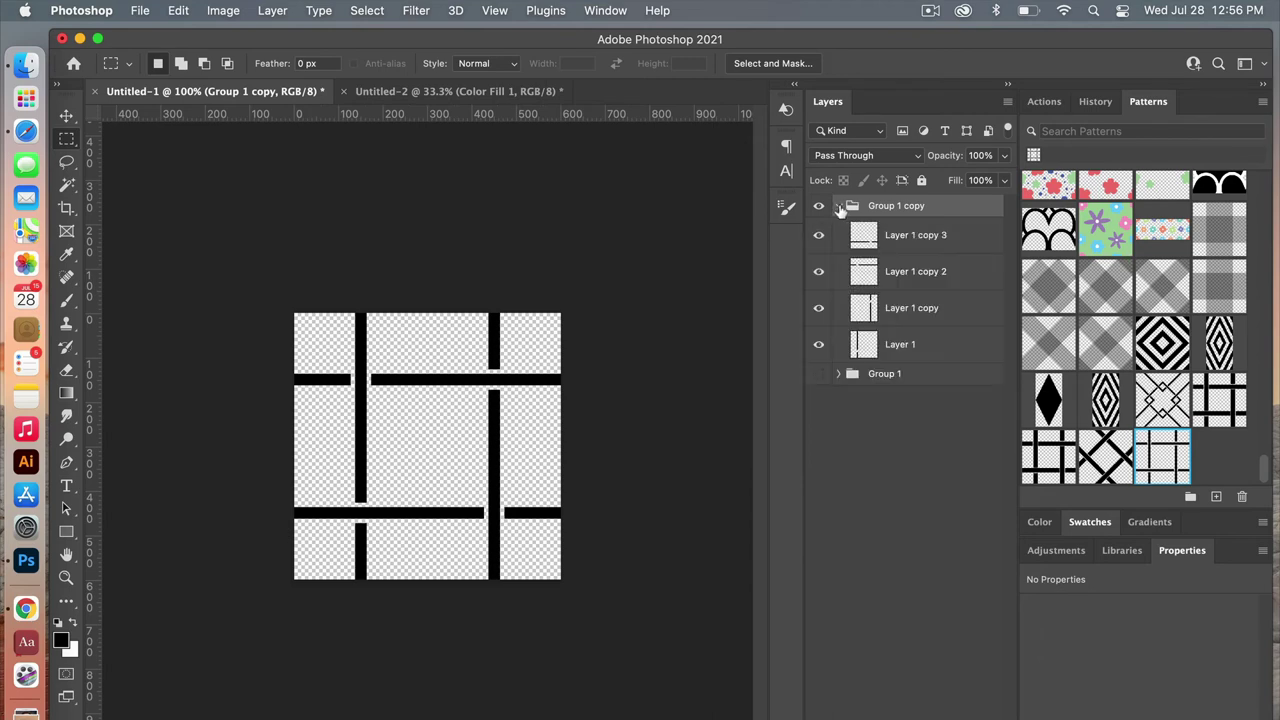
left_click(931, 238)
left_click(922, 346, "shift")
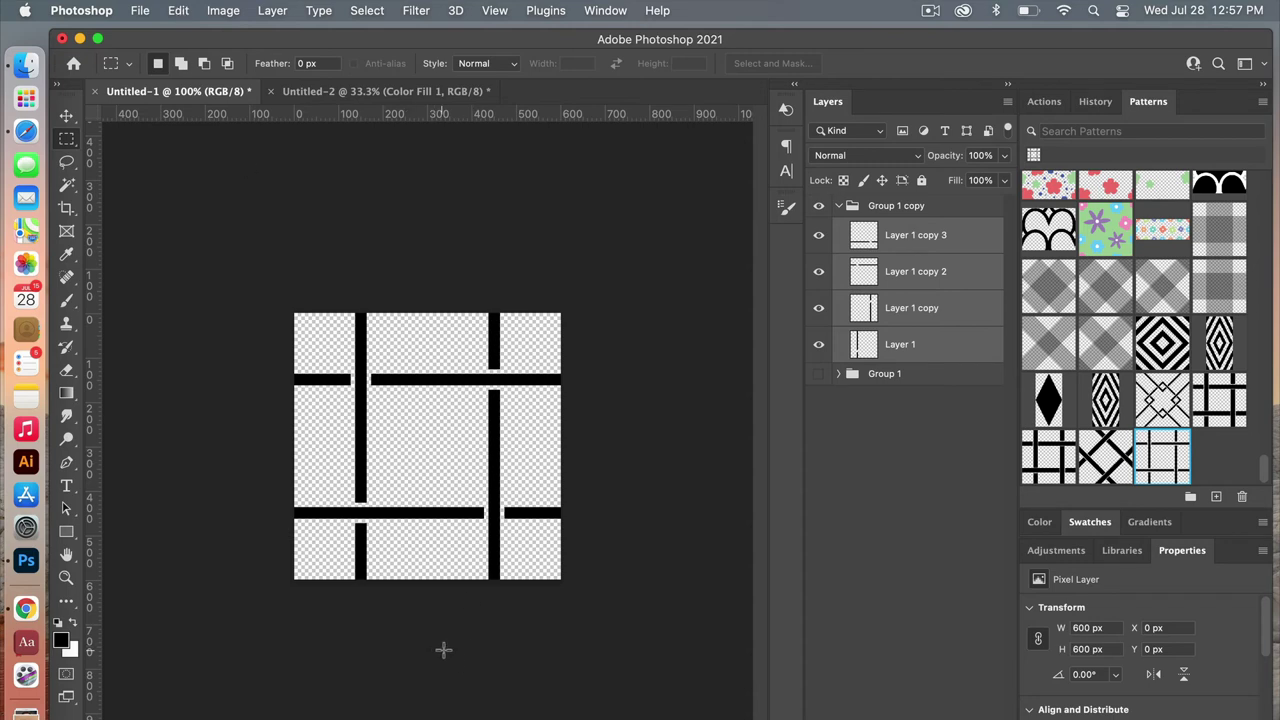
Rotate the four line layers -45° with the Move tool and commit the transform
key("v")
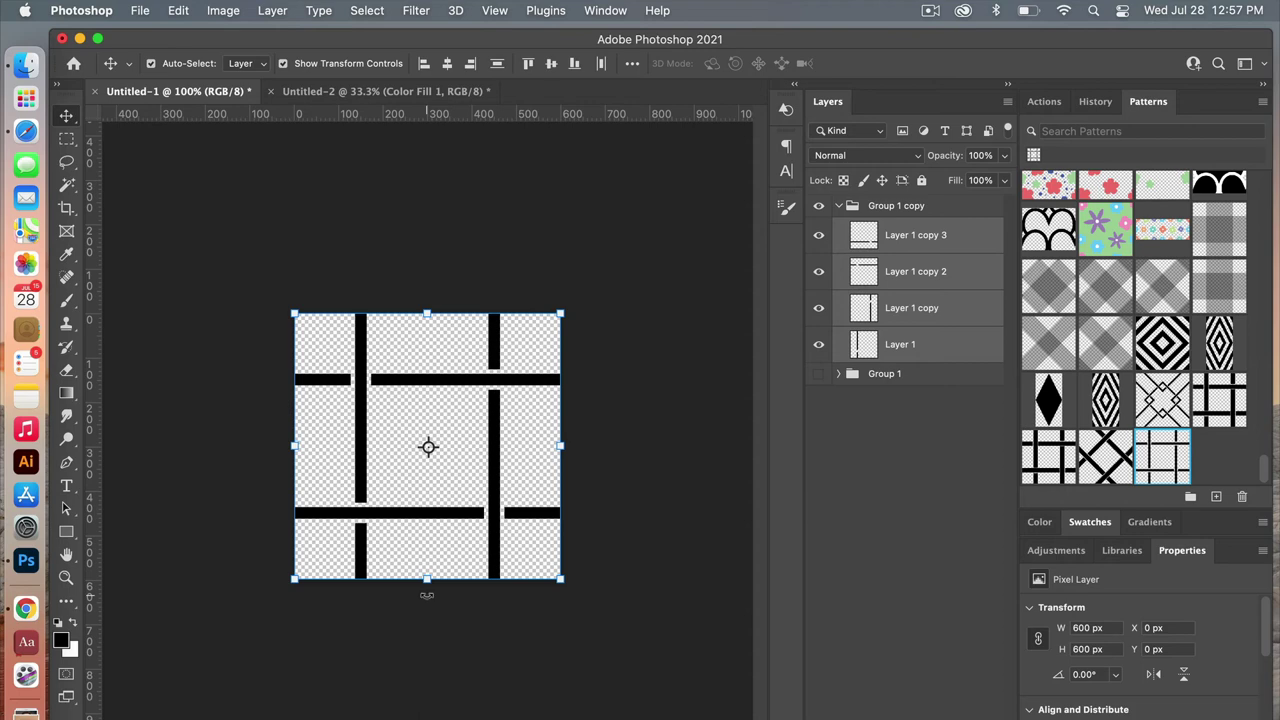
left_click_drag(427, 595, 552, 553)
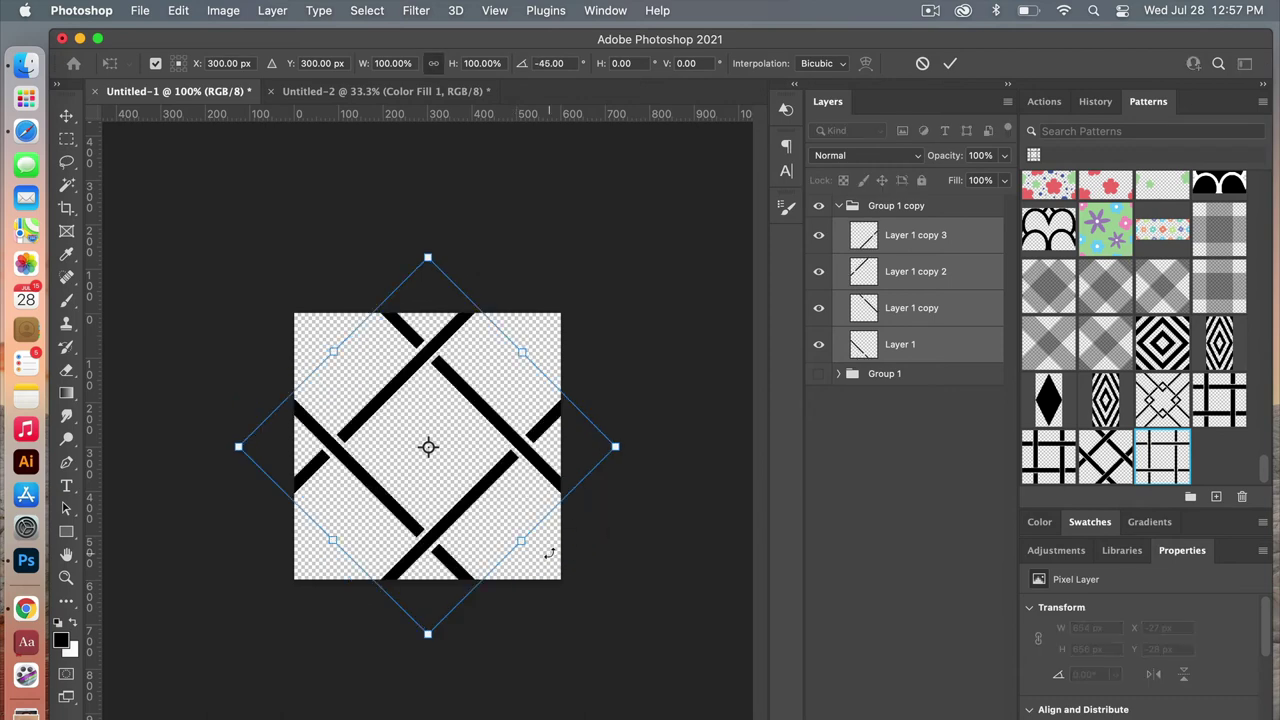
left_click(950, 65)
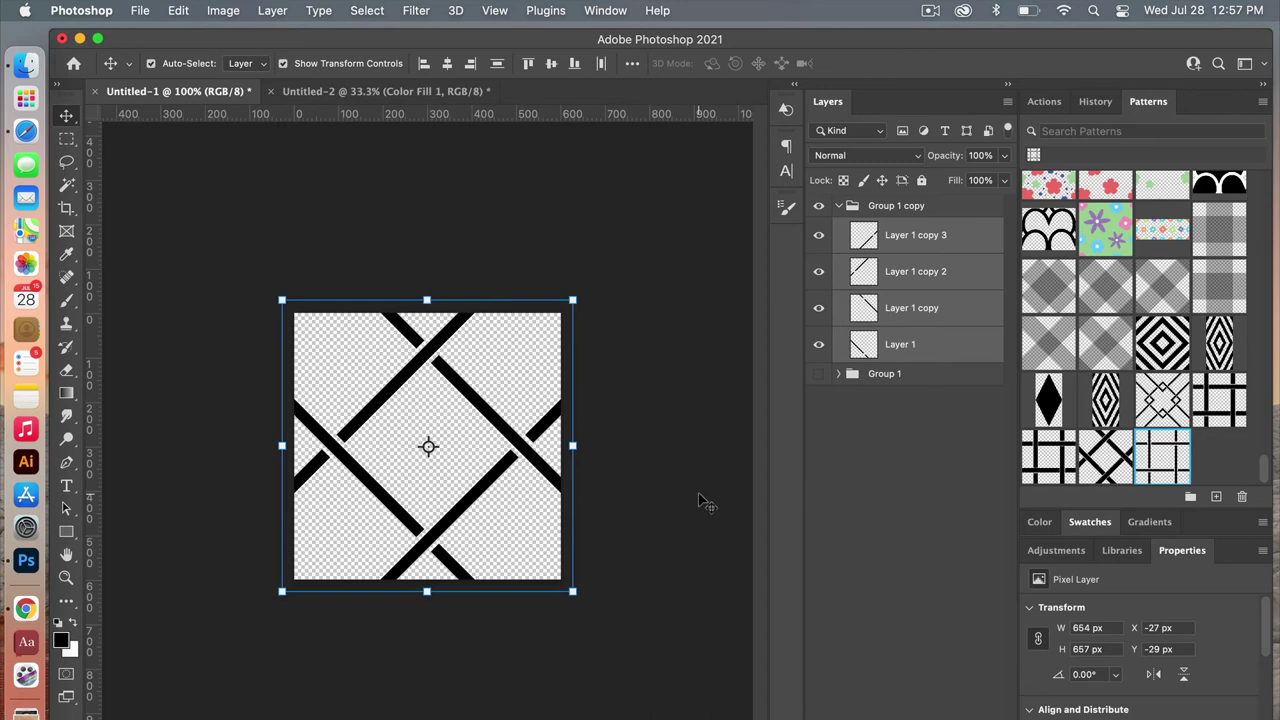
Turn on Pattern Preview and zoom out and back to 100% to check the diagonal repeat
left_click(497, 11)
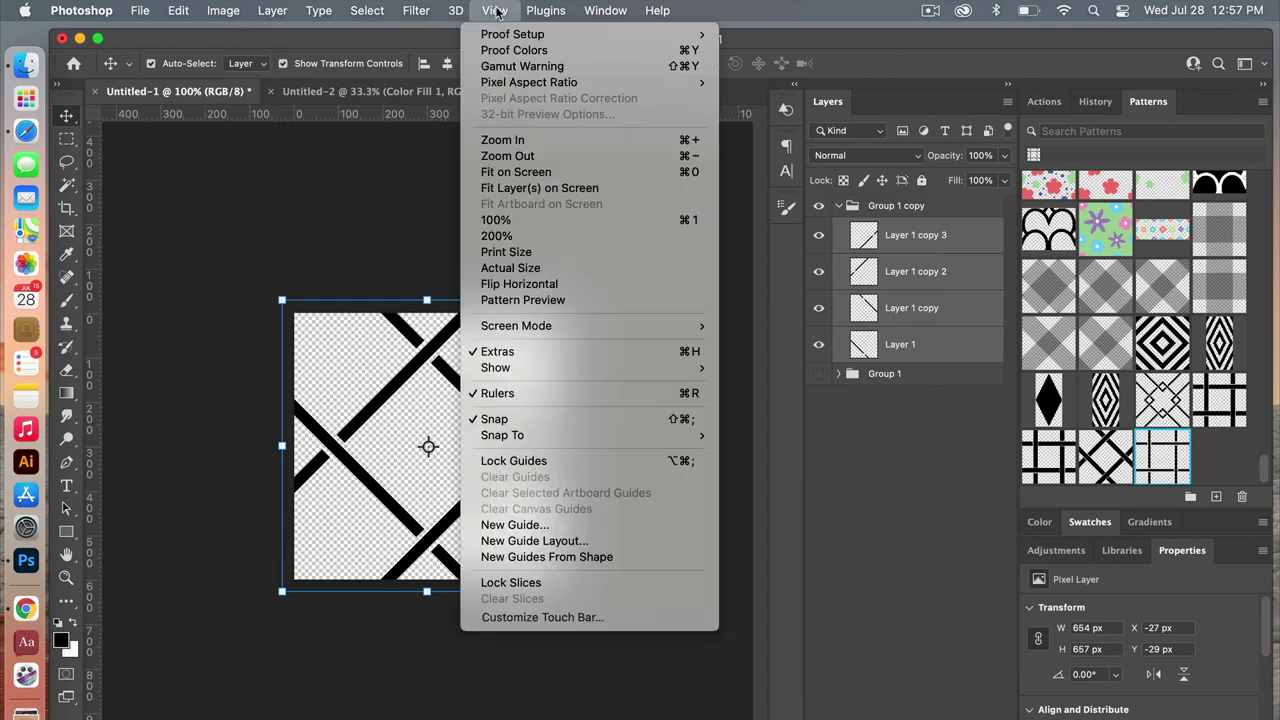
left_click(585, 299)
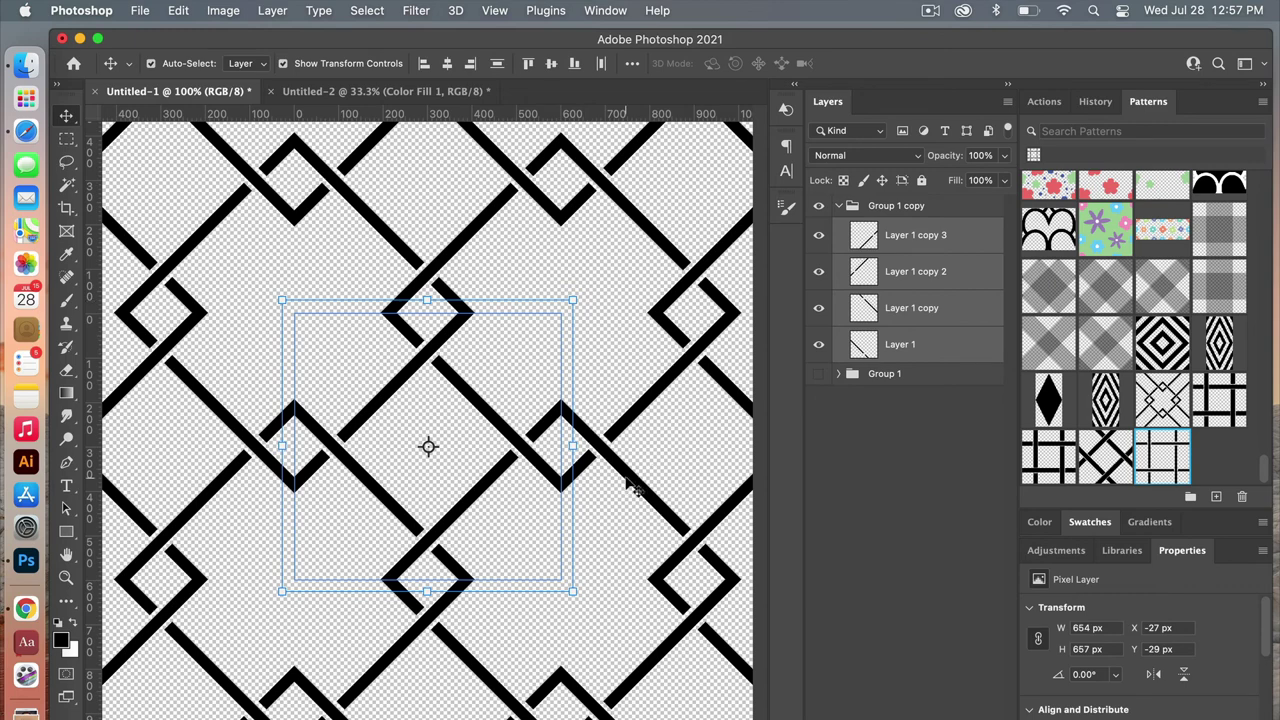
key("super+minus")
key("super+minus")
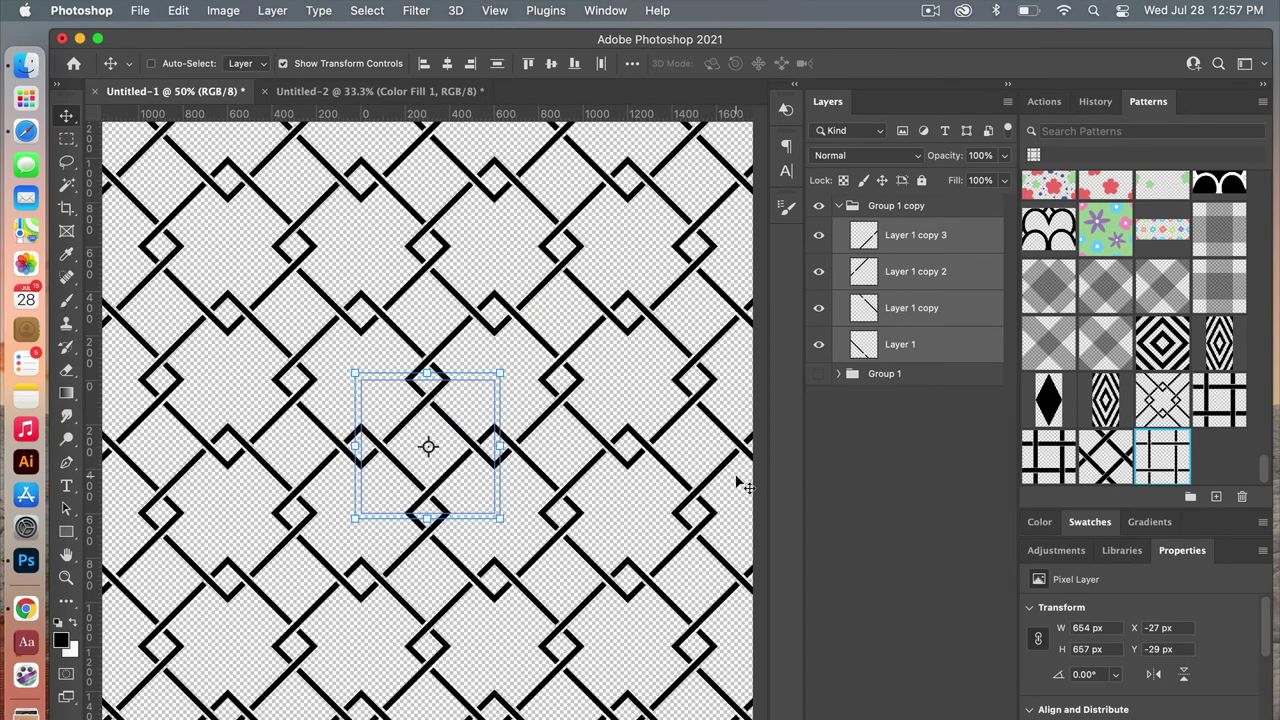
key("super+plus")
key("super+plus")
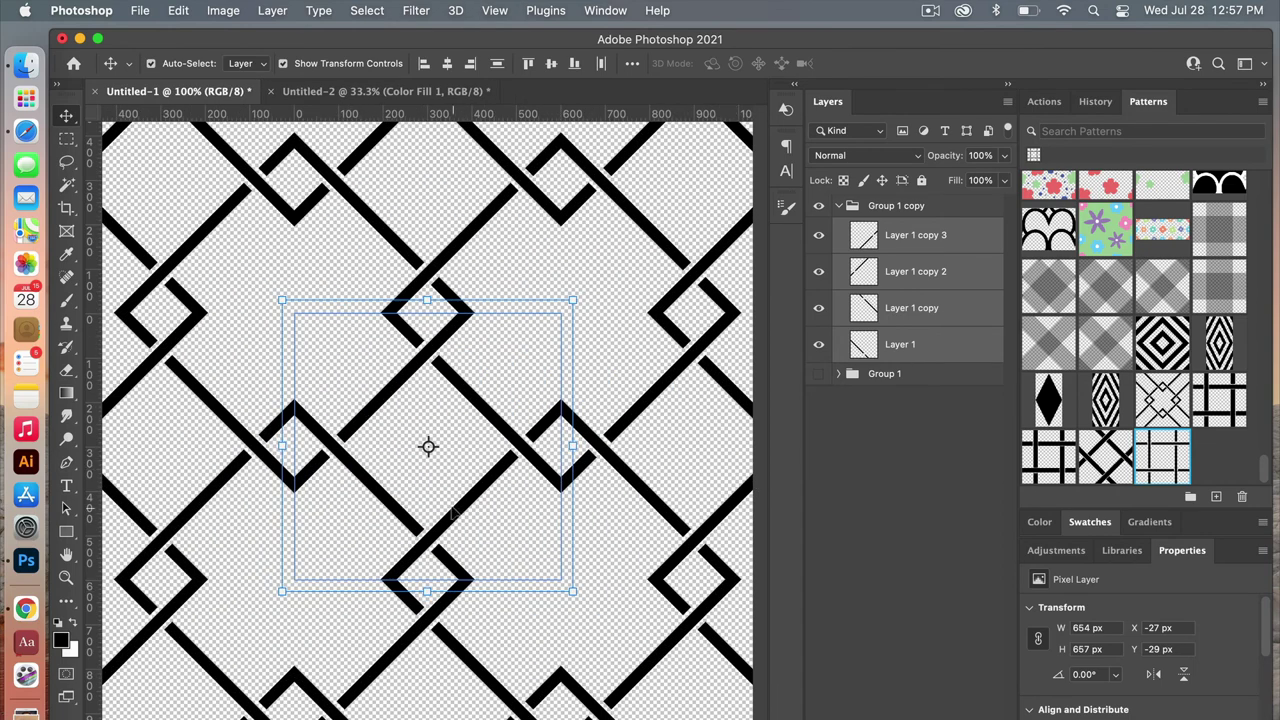
Define the diagonal tile as new Pattern 909 and return to Untitled-2
left_click(179, 11)
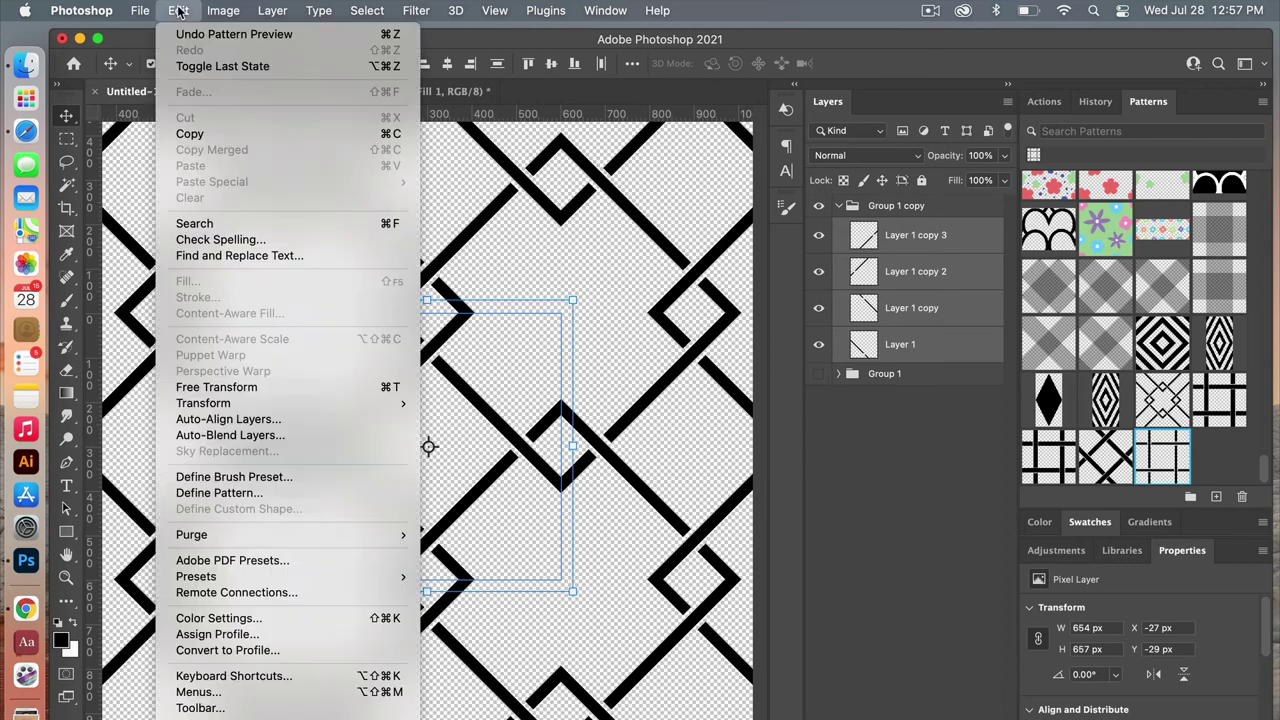
left_click(238, 494)
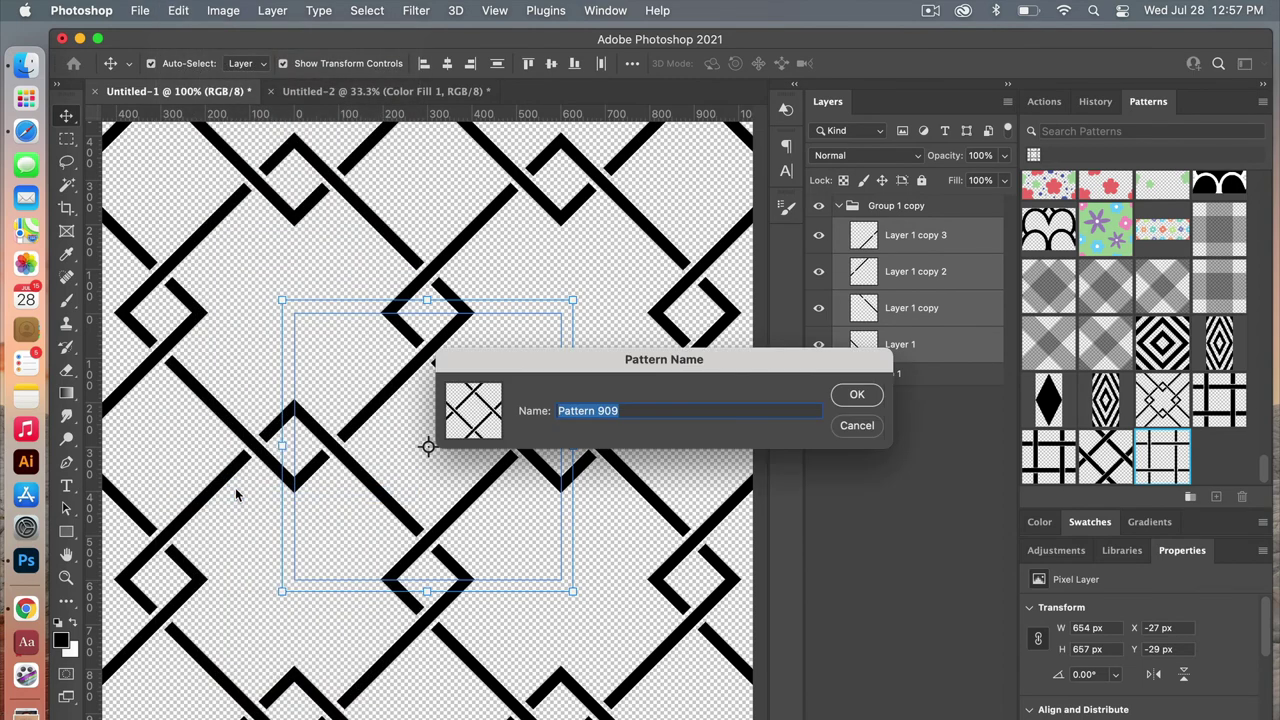
left_click(862, 398)
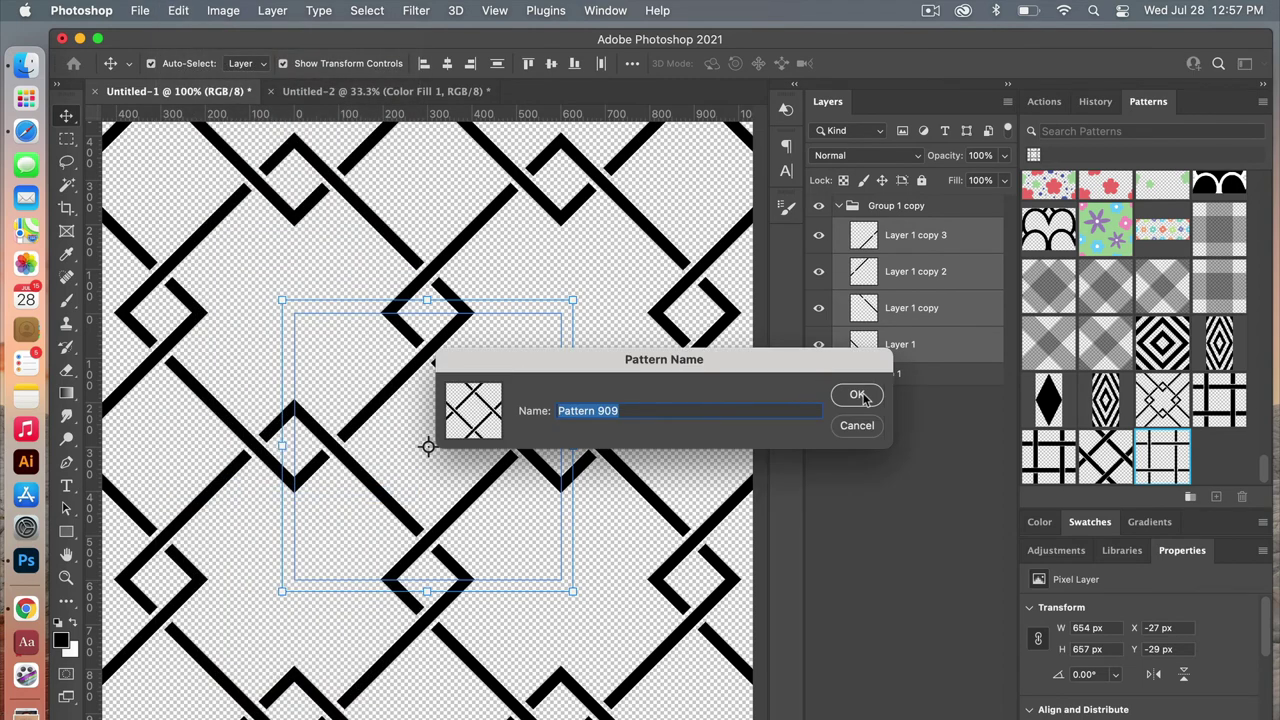
left_click(438, 97)
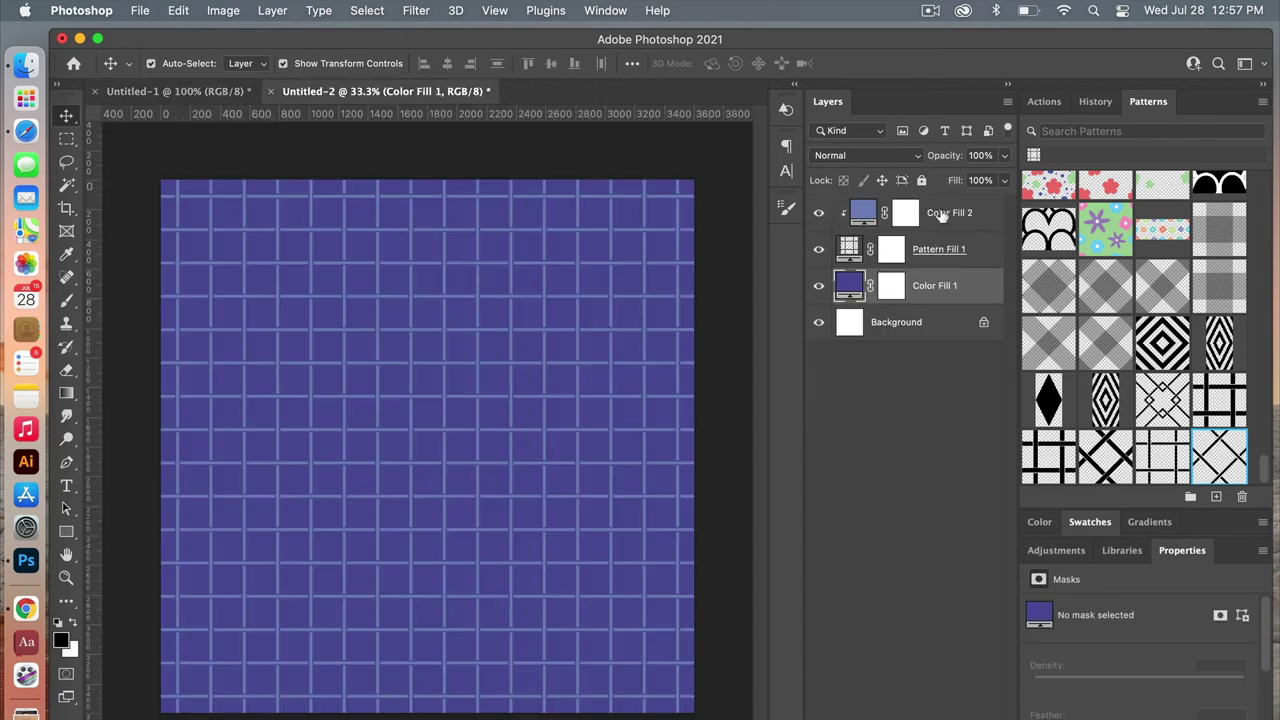
Group the three fill layers into Group 1 and duplicate it as Group 1 copy
left_click(935, 218)
left_click(942, 290, "shift")
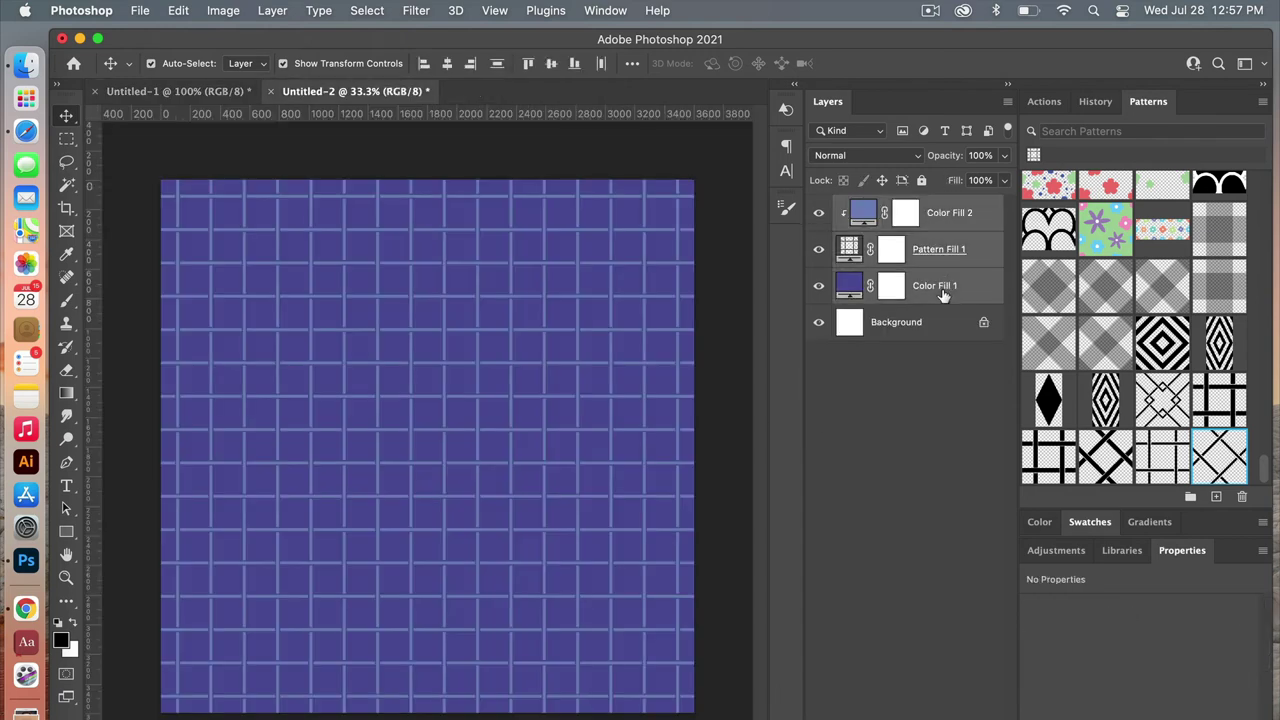
key("super+g")
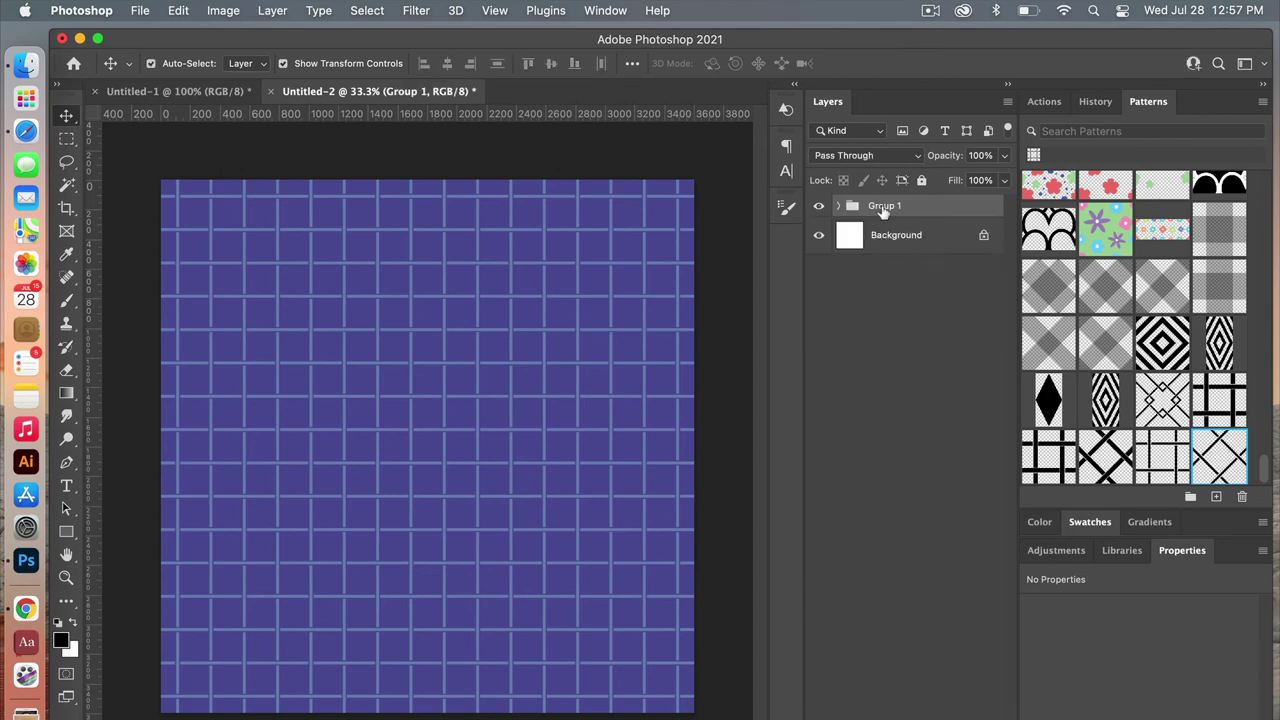
right_click(884, 212)
left_click(930, 283)
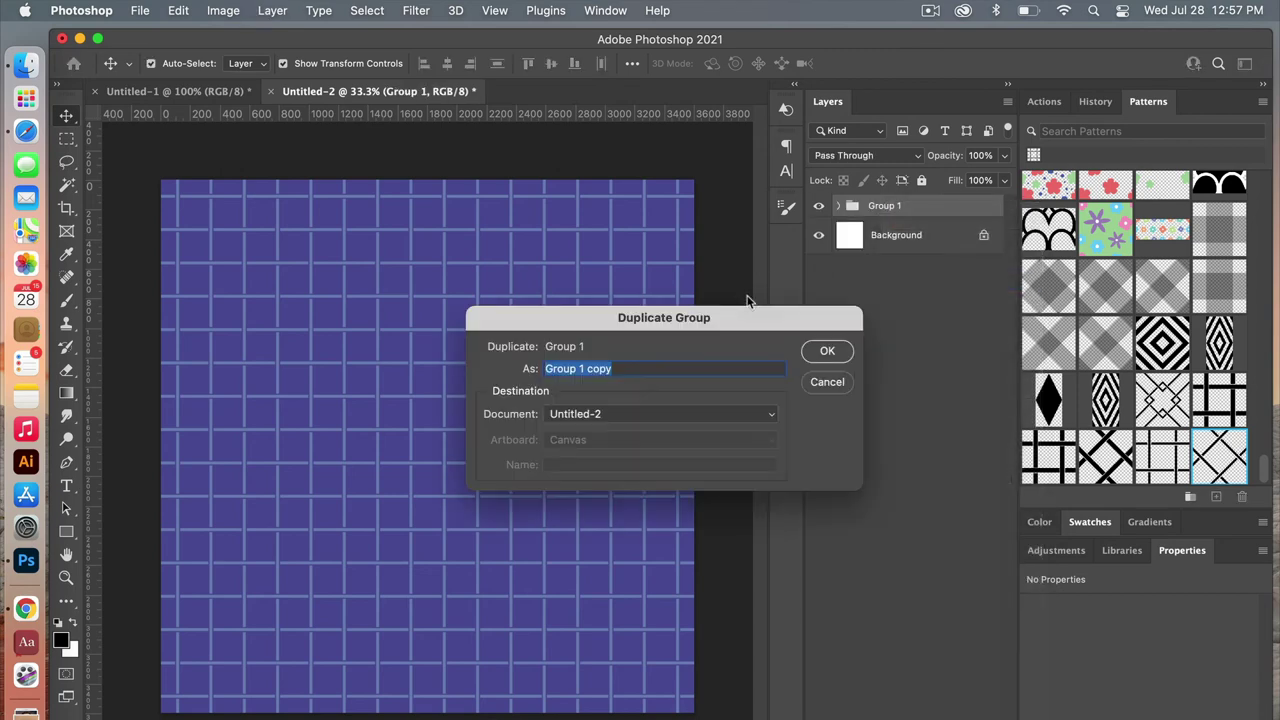
left_click(828, 351)
Change the copy's Pattern Fill 1 to the diagonal Pattern 909
left_click(838, 205)
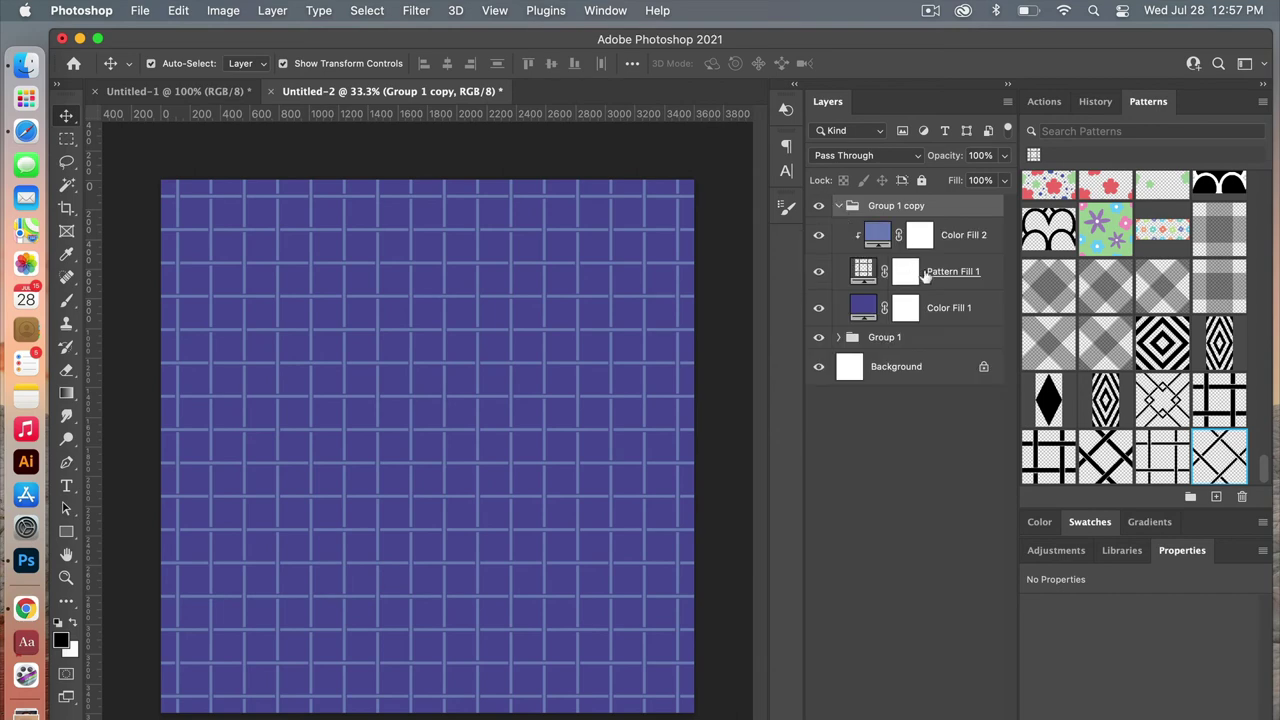
left_click(925, 276)
left_click(1220, 458)
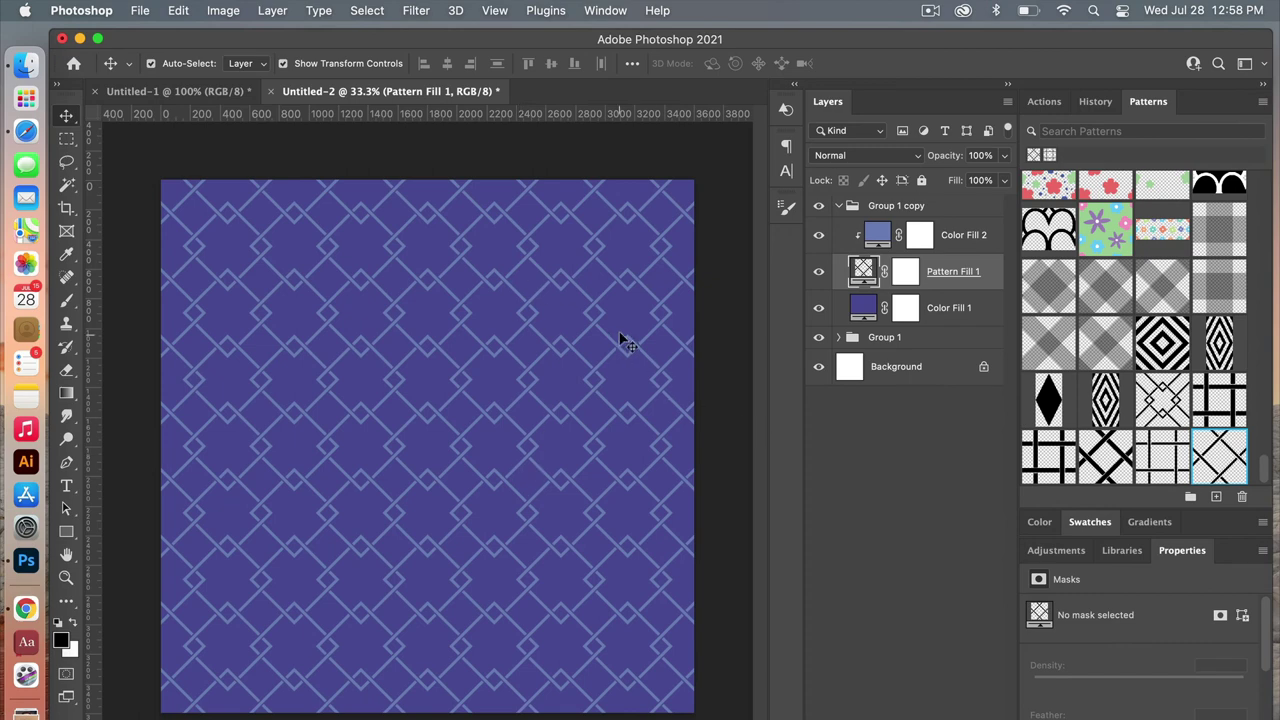
key("super+equal")
key("super+equal")
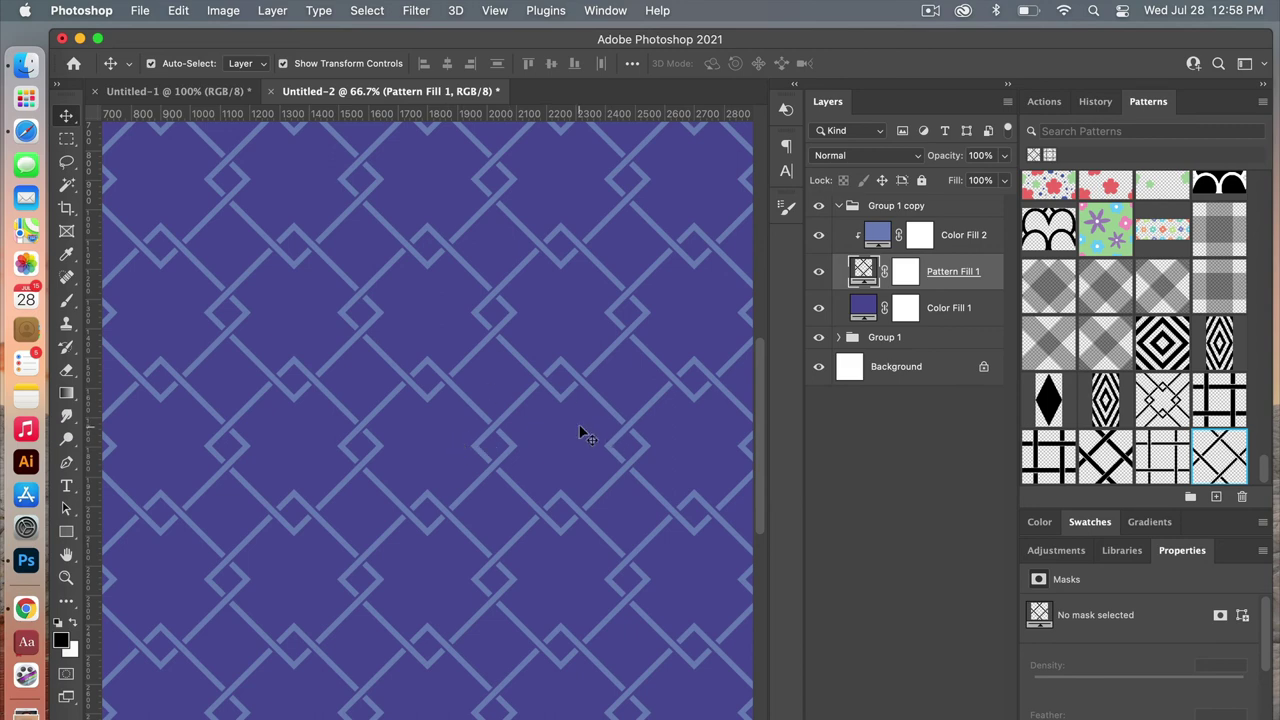
key("super+minus")
key("super+minus")
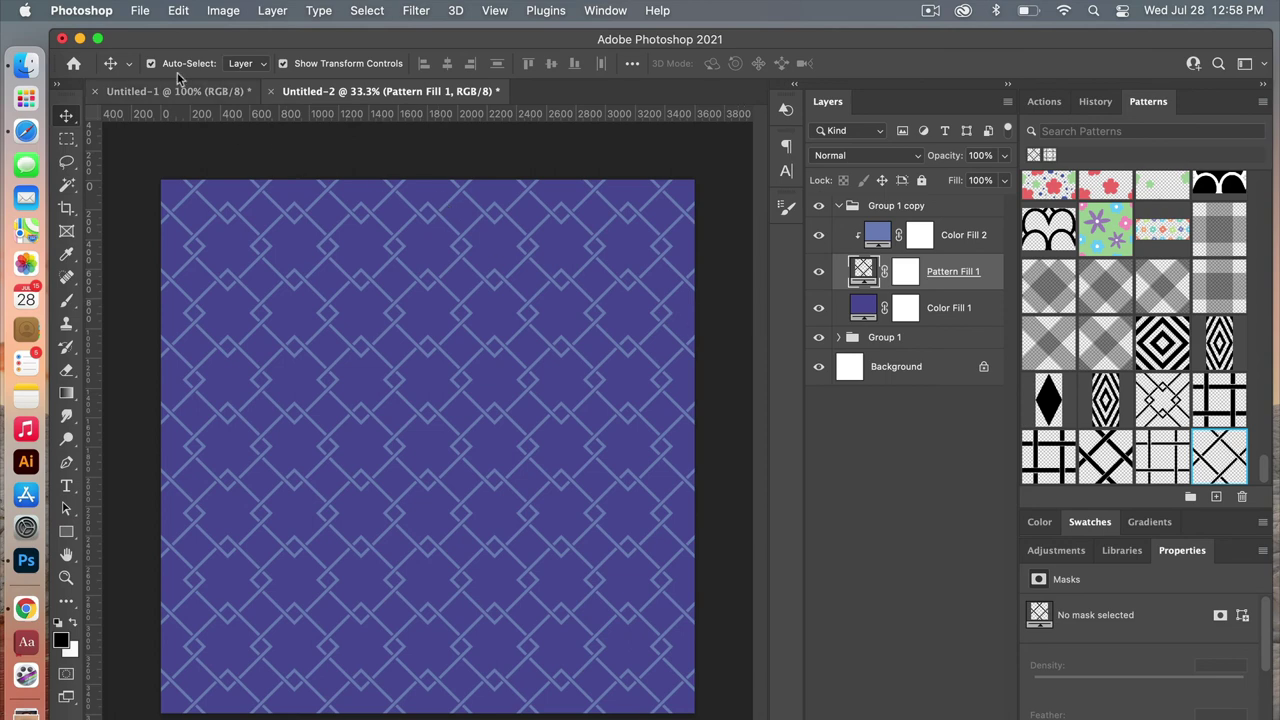
In Export As, set the JPG quality to Great and embed the colour profile
left_click(141, 12)
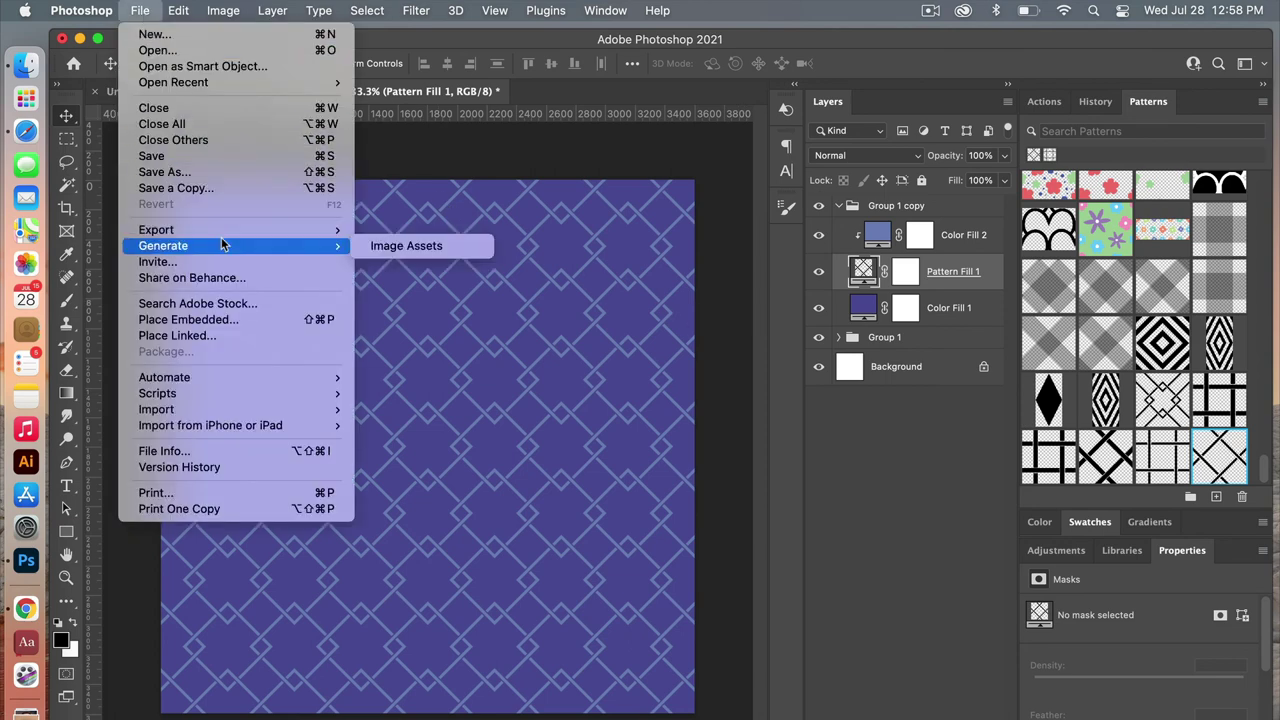
mouse_move(236, 231)
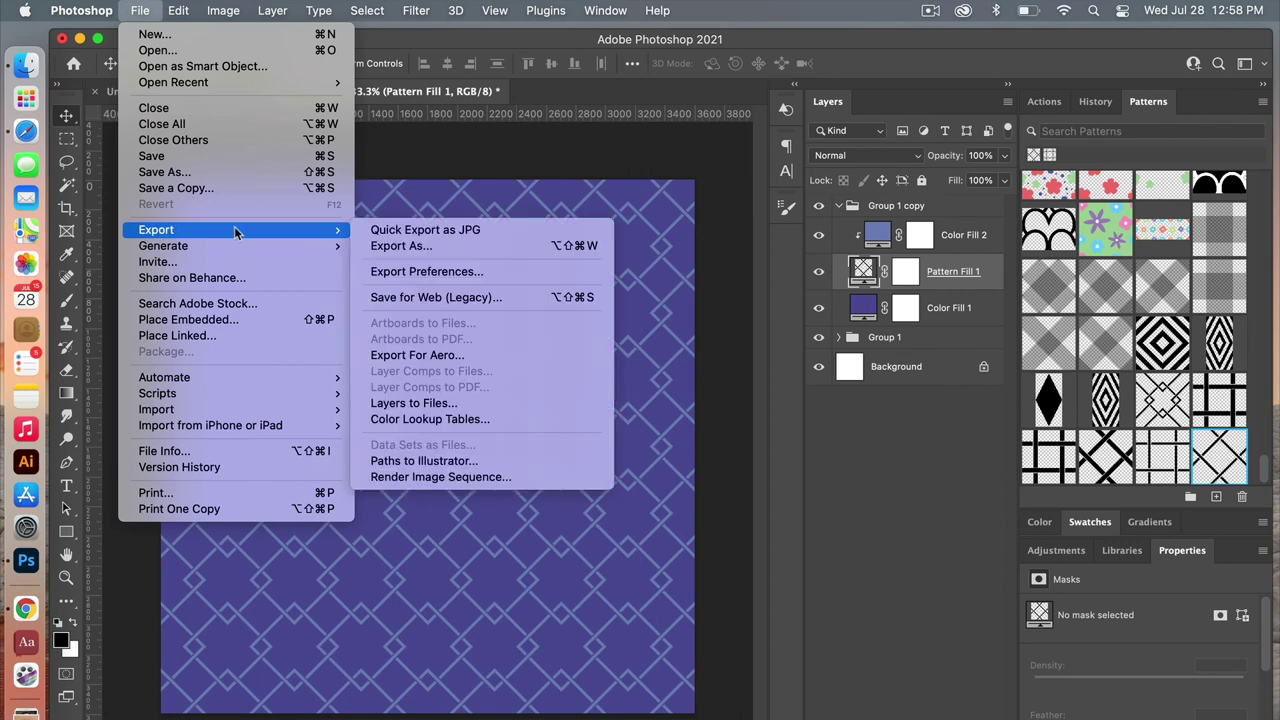
left_click(442, 247)
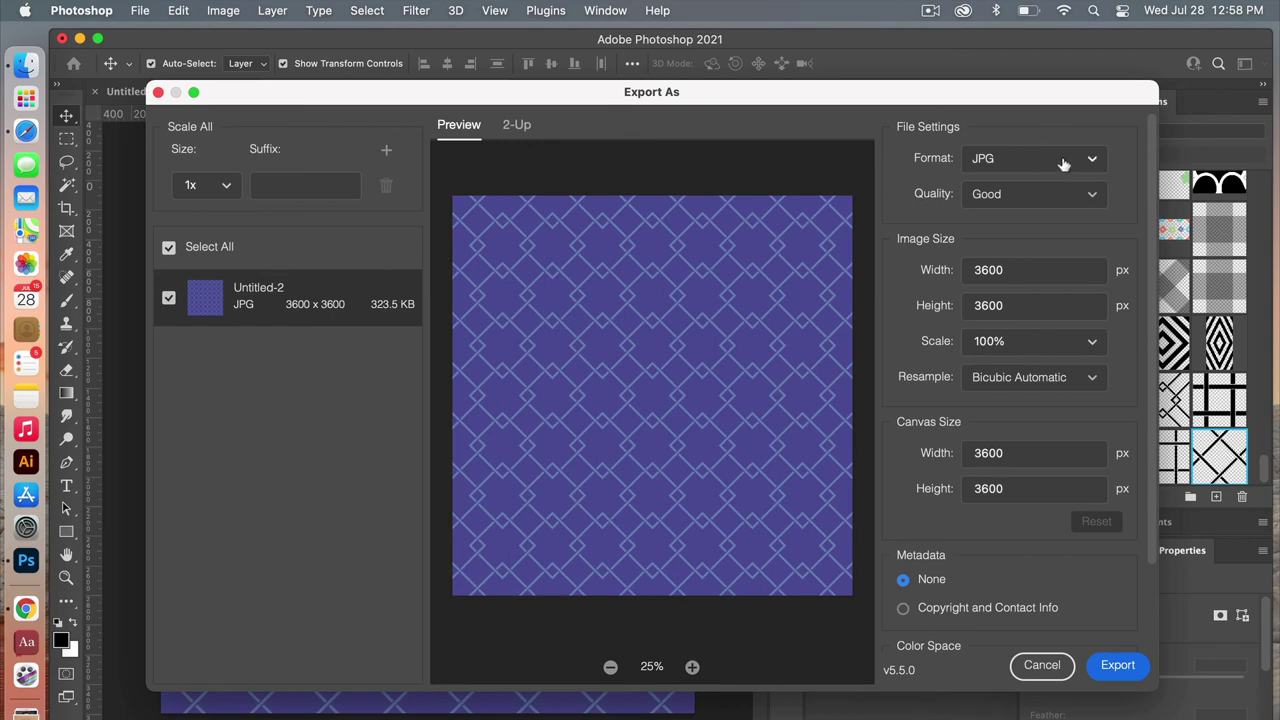
left_click(1048, 205)
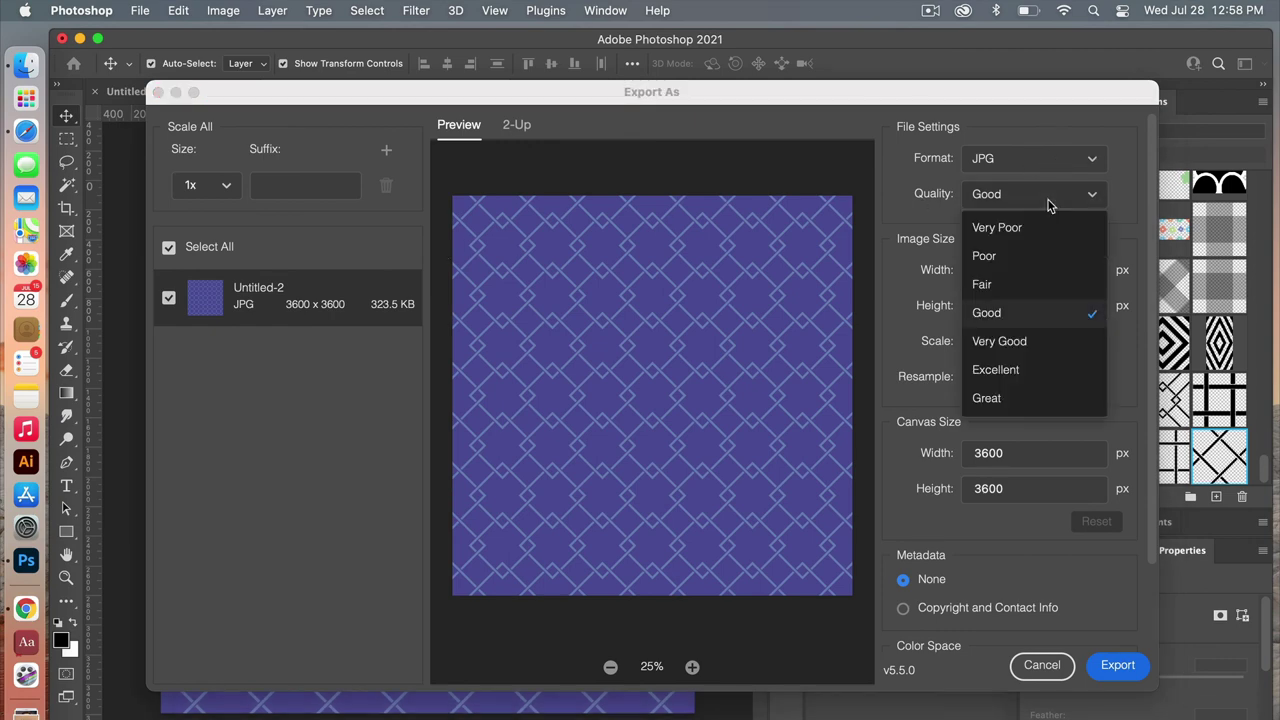
left_click(1036, 397)
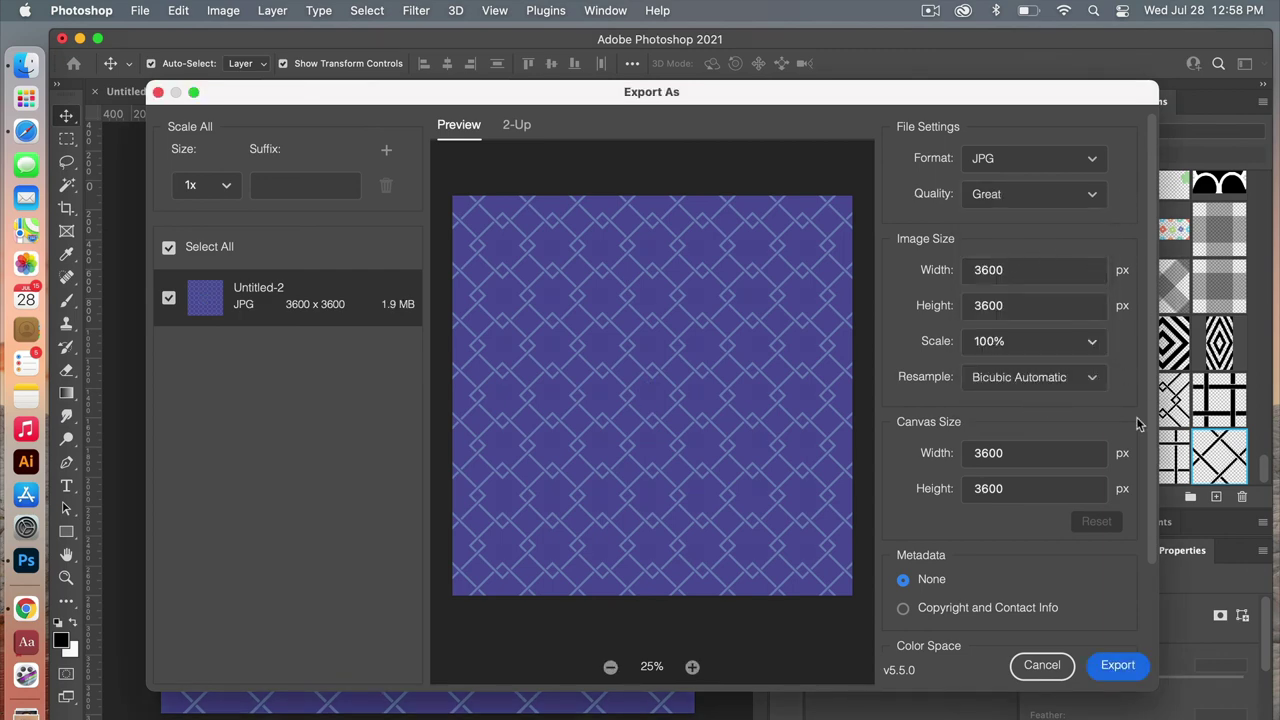
scroll(1110, 440, "down", 3)
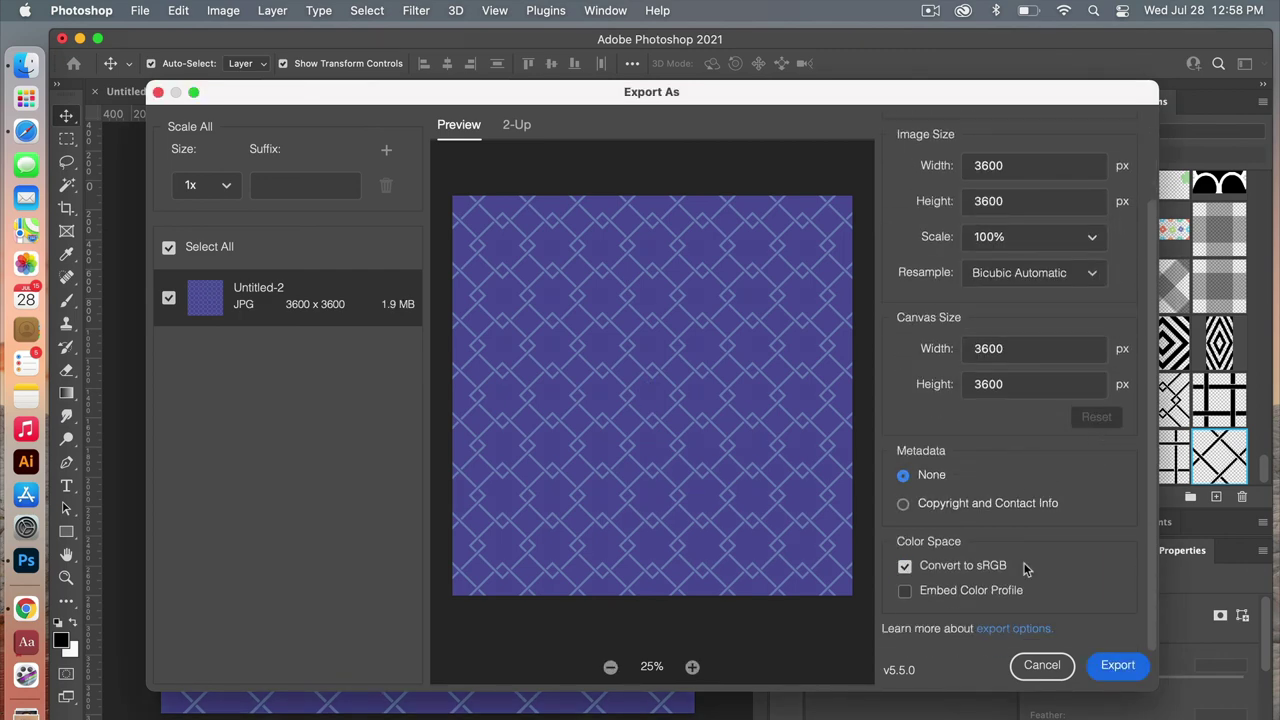
left_click(904, 590)
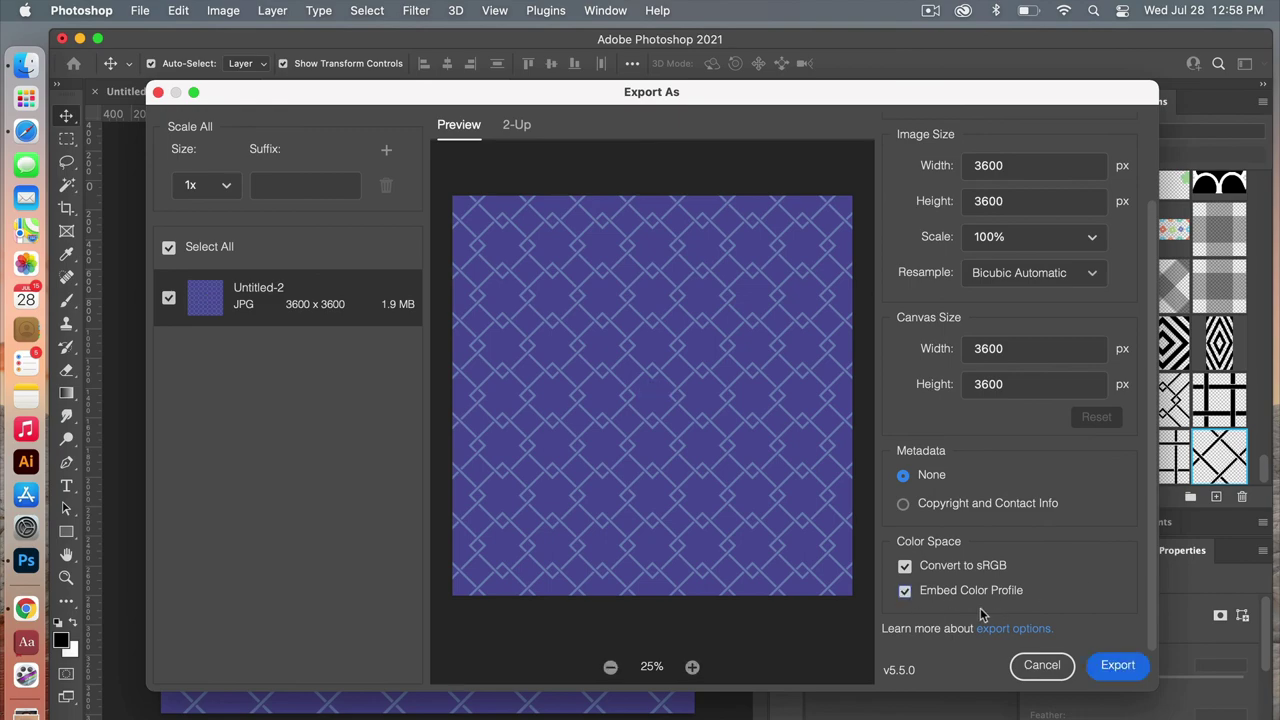